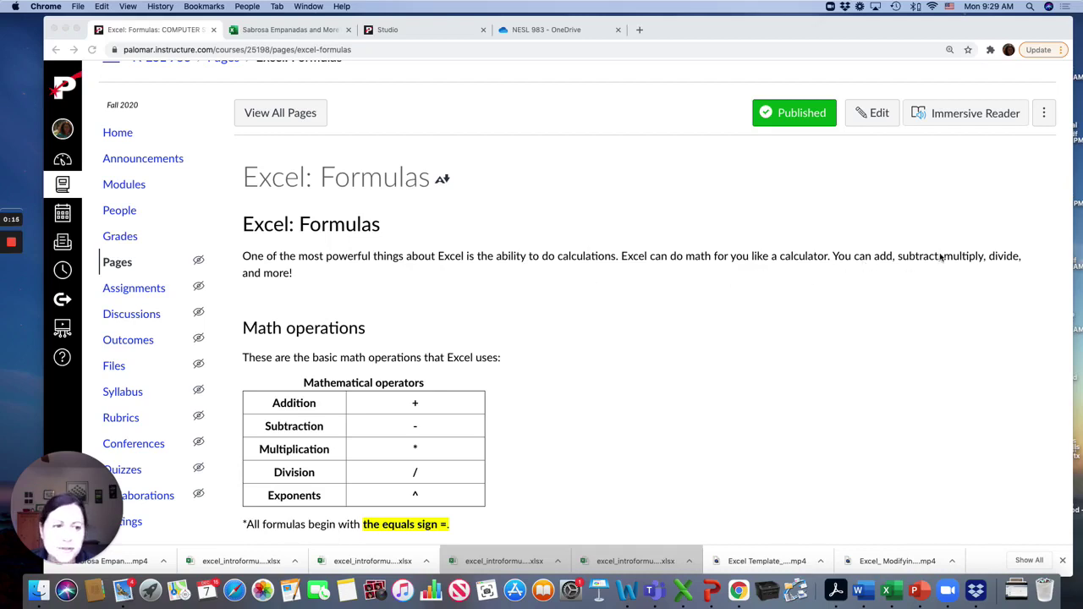
Open the GCF Learn Free website from the Practice section of the Excel: Formulas course page.
scroll(769, 421, down, 2)
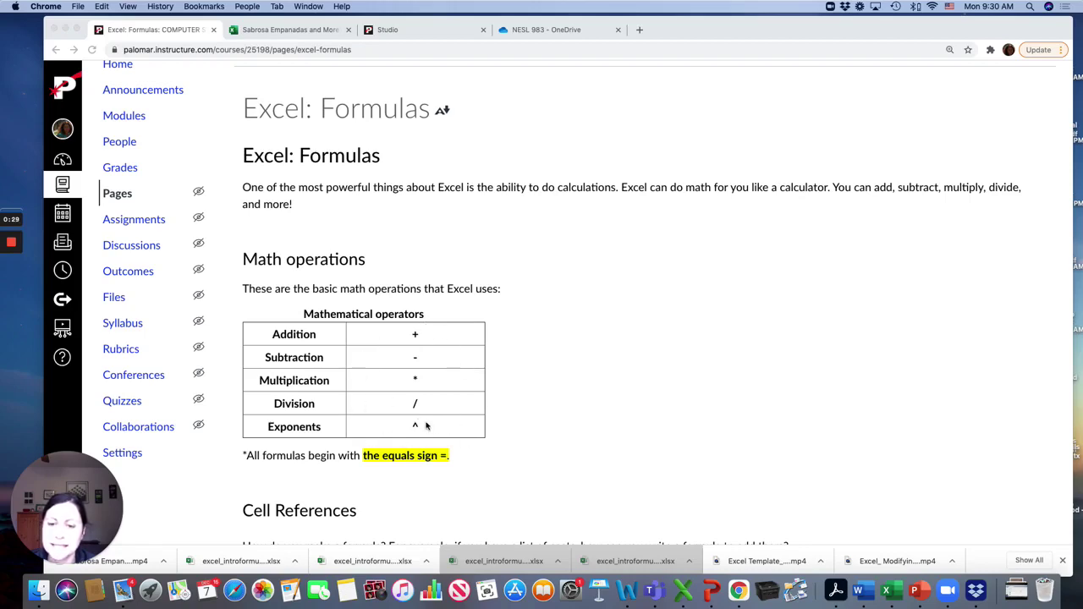
scroll(427, 426, down, 2)
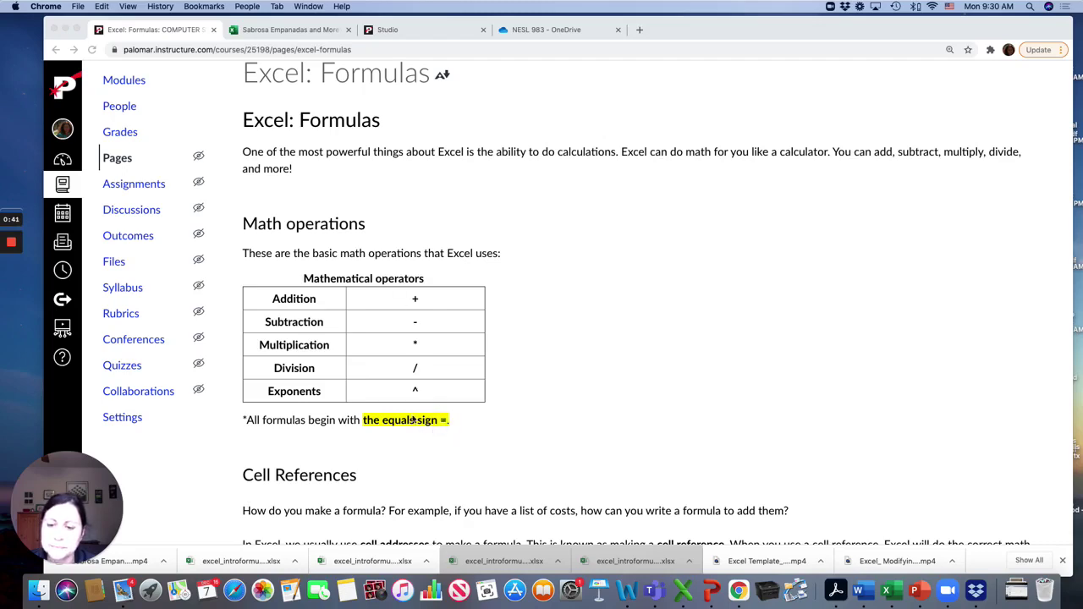
scroll(413, 420, down, 5)
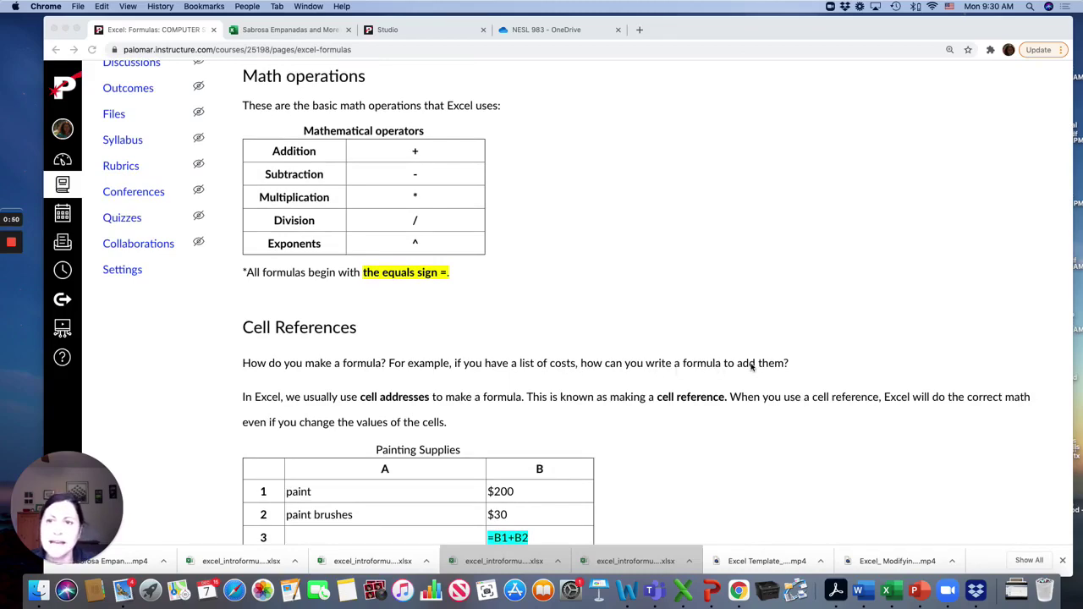
scroll(543, 396, up, 3)
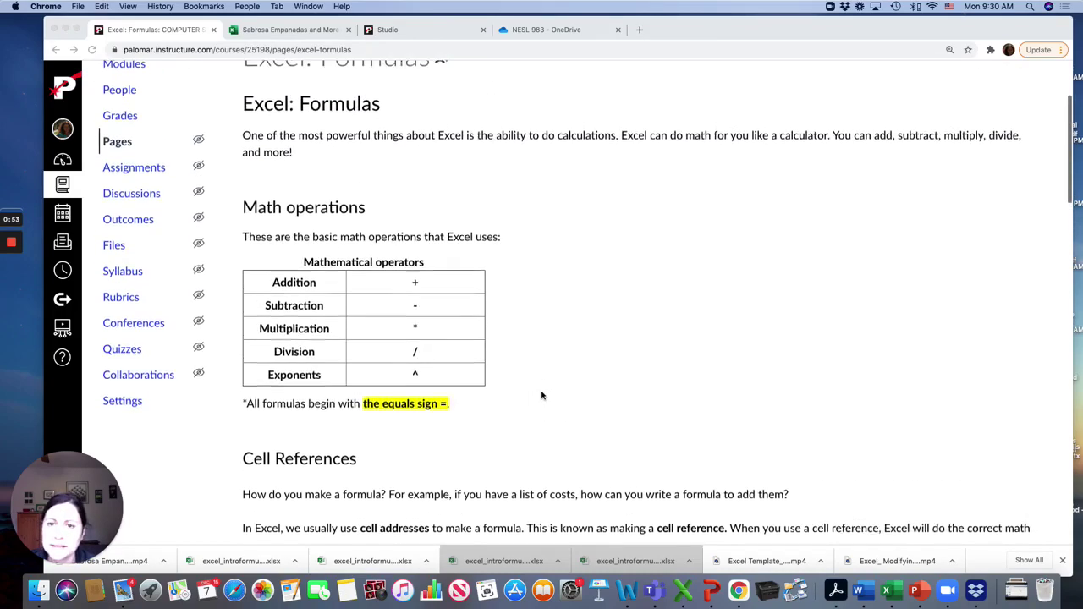
scroll(403, 145, down, 15)
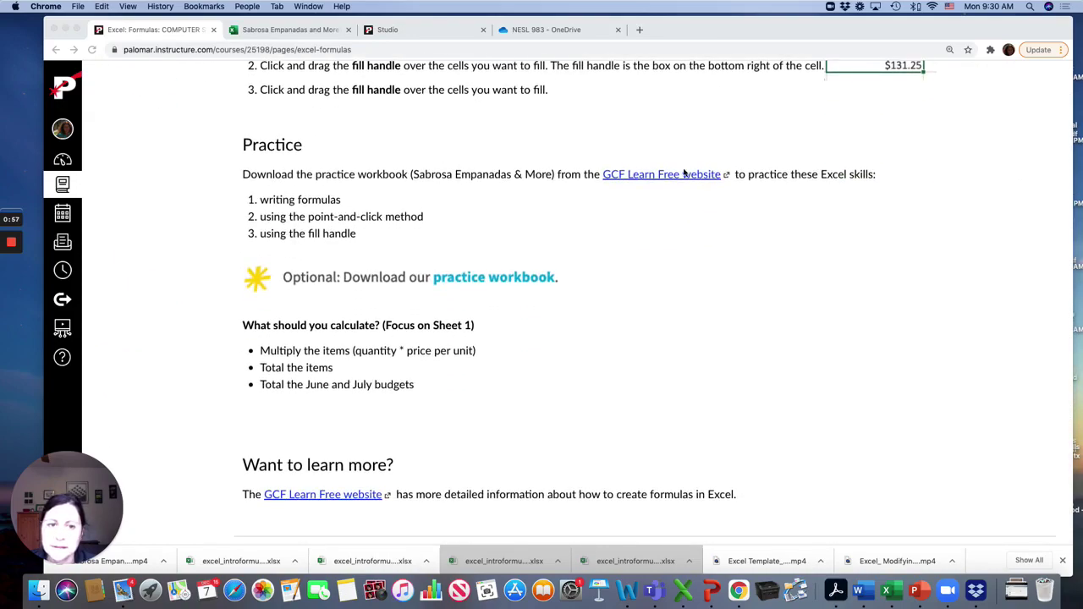
click(674, 174)
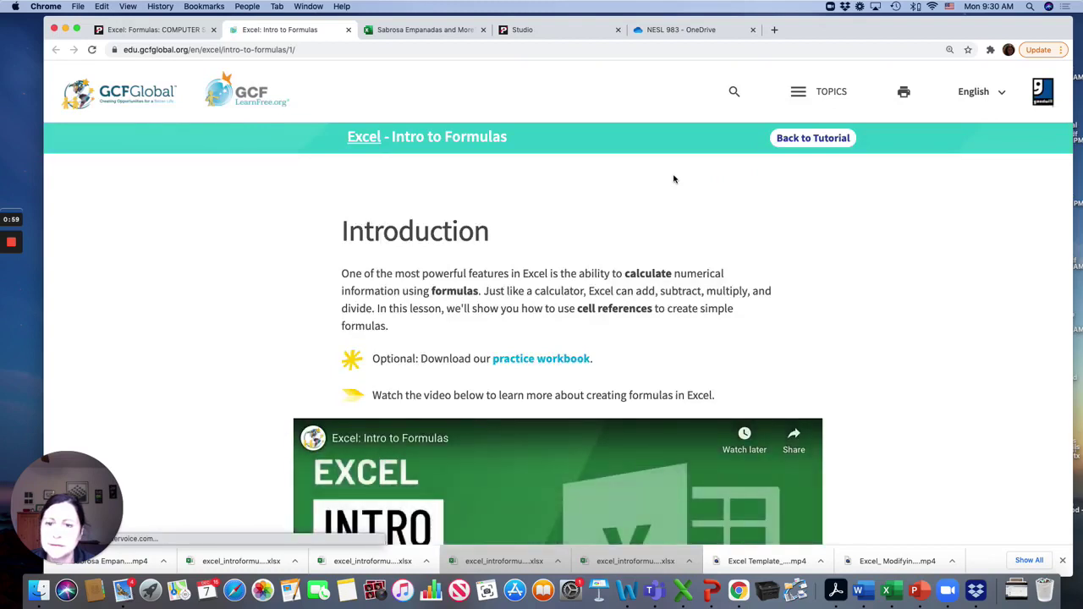
Download the practice workbook and open it in Excel, closing the older copy that is already open.
scroll(641, 324, down, 2)
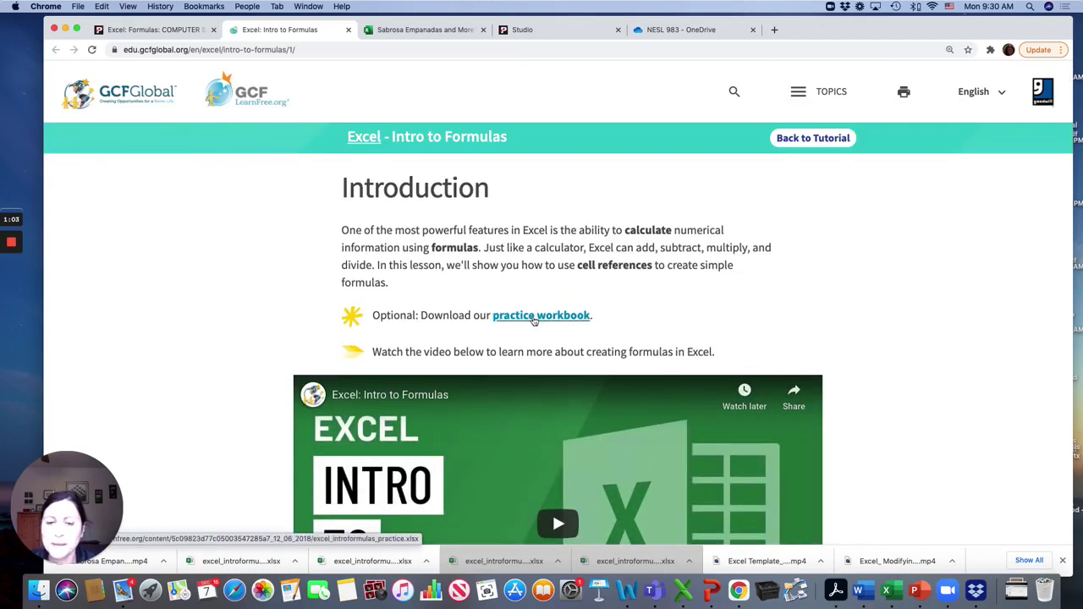
click(535, 316)
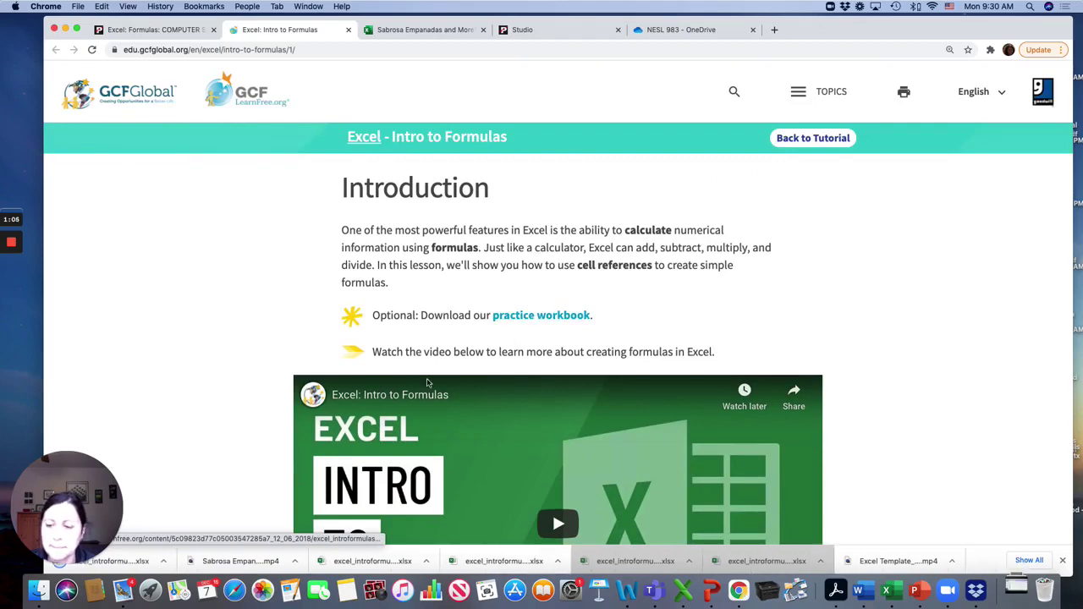
click(118, 561)
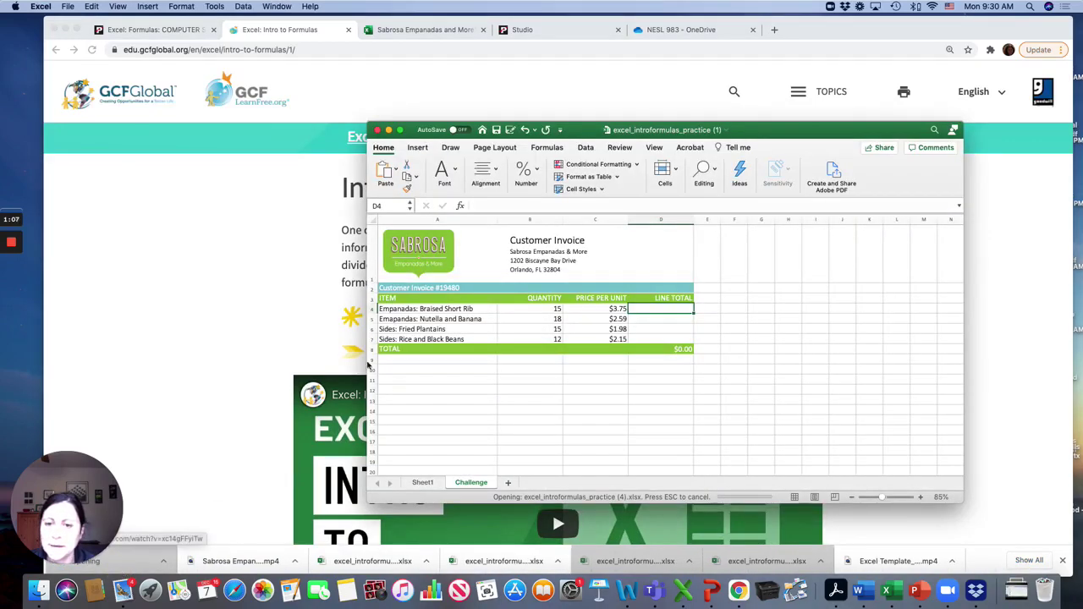
click(636, 132)
click(378, 133)
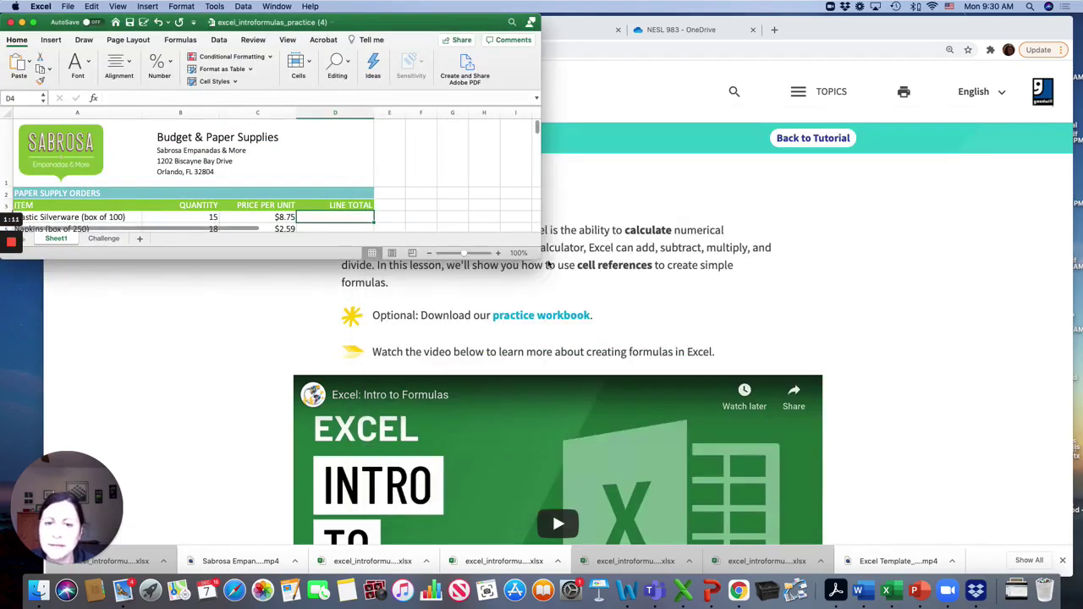
Enlarge and reposition the workbook window so the whole Budget & Paper Supplies sheet is in view.
drag(536, 258, 704, 365)
drag(789, 462, 805, 482)
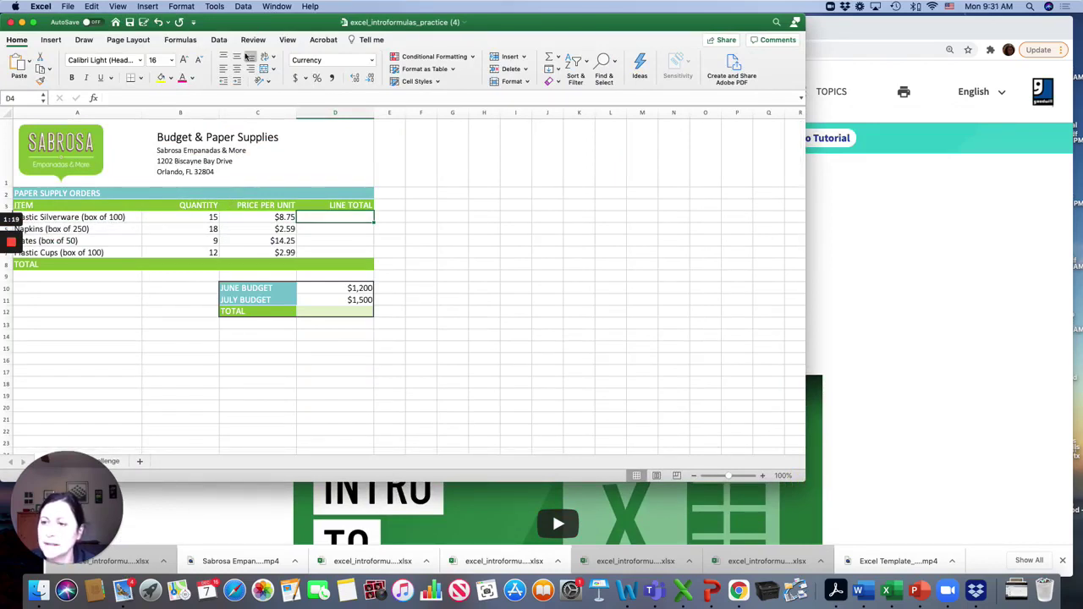
drag(230, 22, 294, 27)
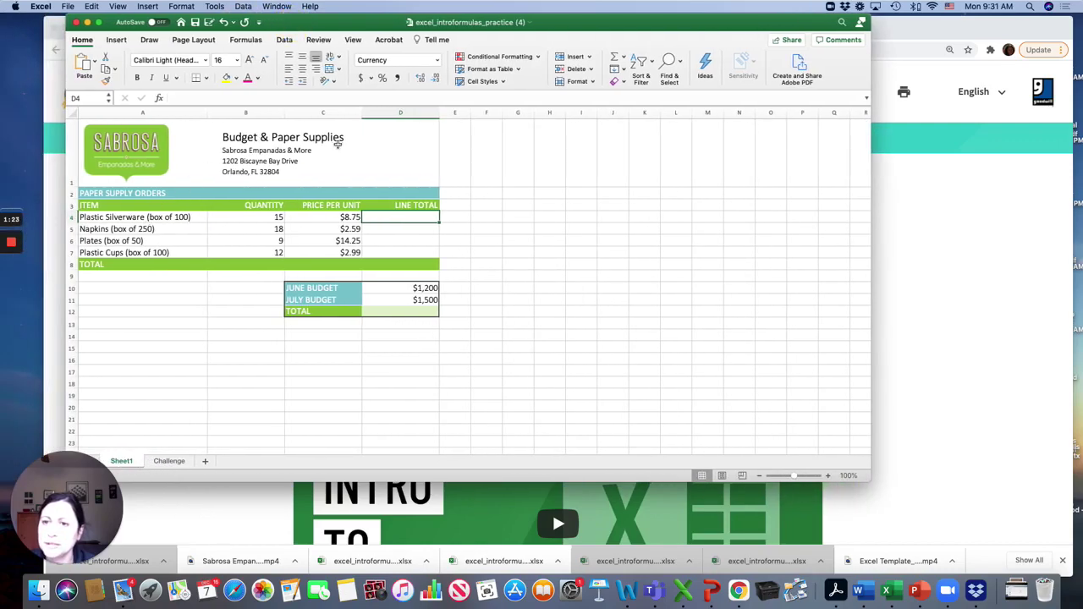
Review the paper supply items in column A and the June, July and total budget labels on Sheet1.
click(108, 217)
click(108, 229)
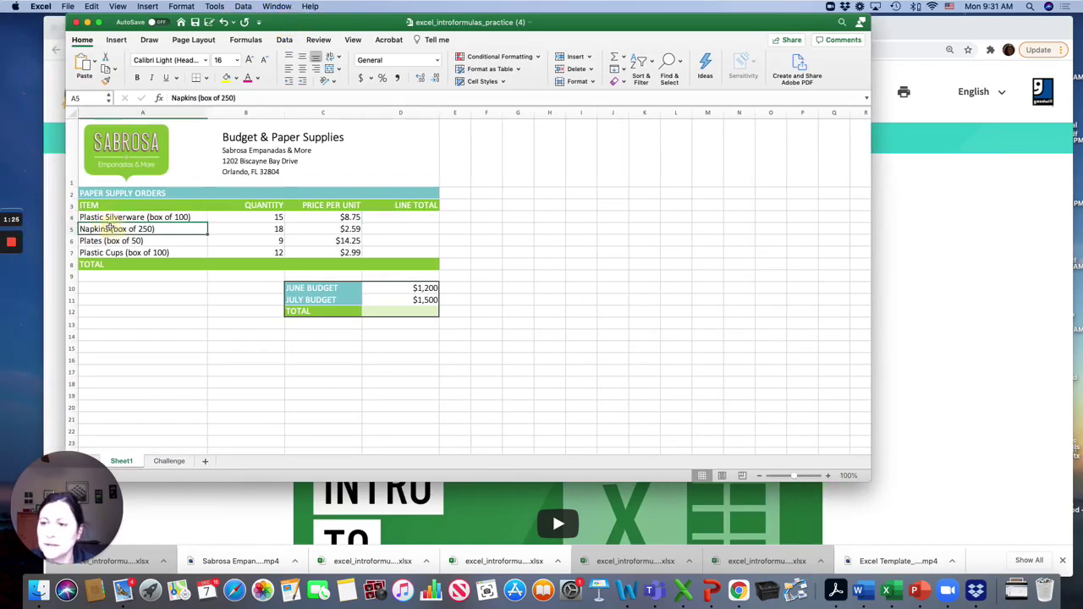
click(110, 242)
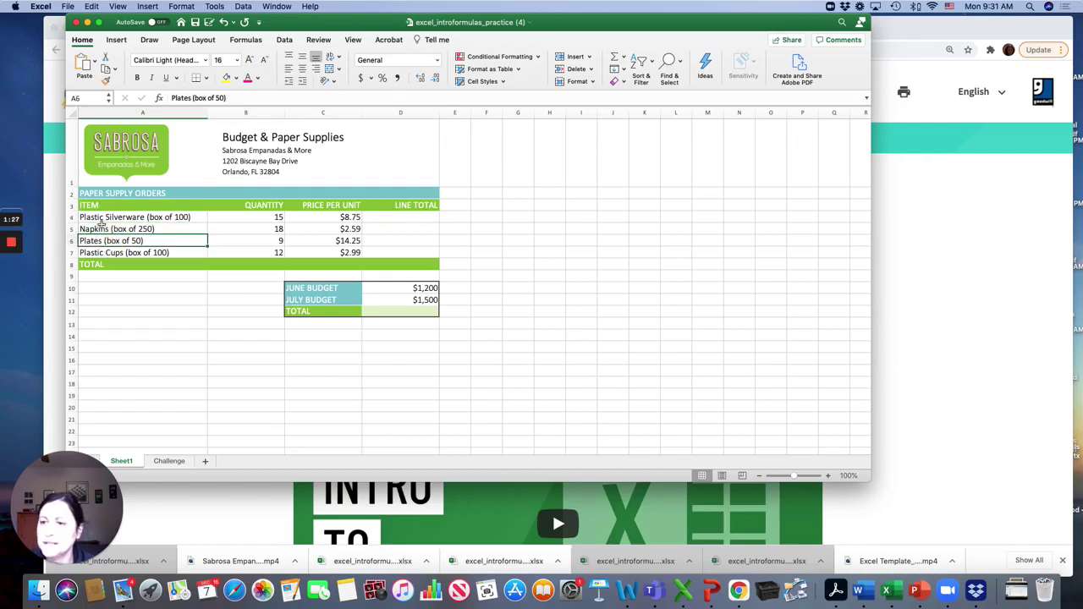
click(109, 229)
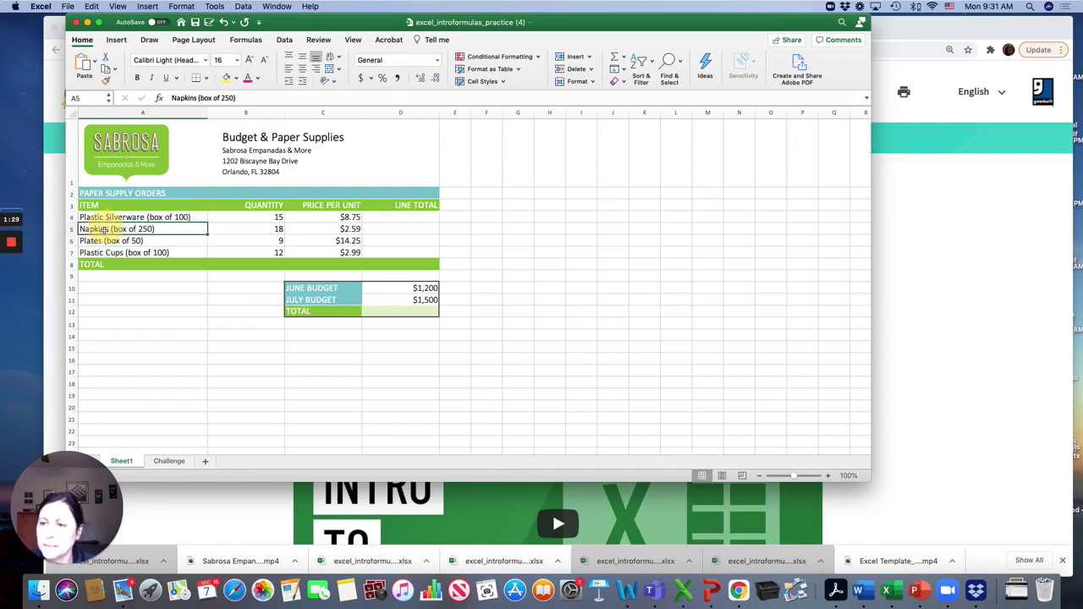
click(99, 242)
click(98, 253)
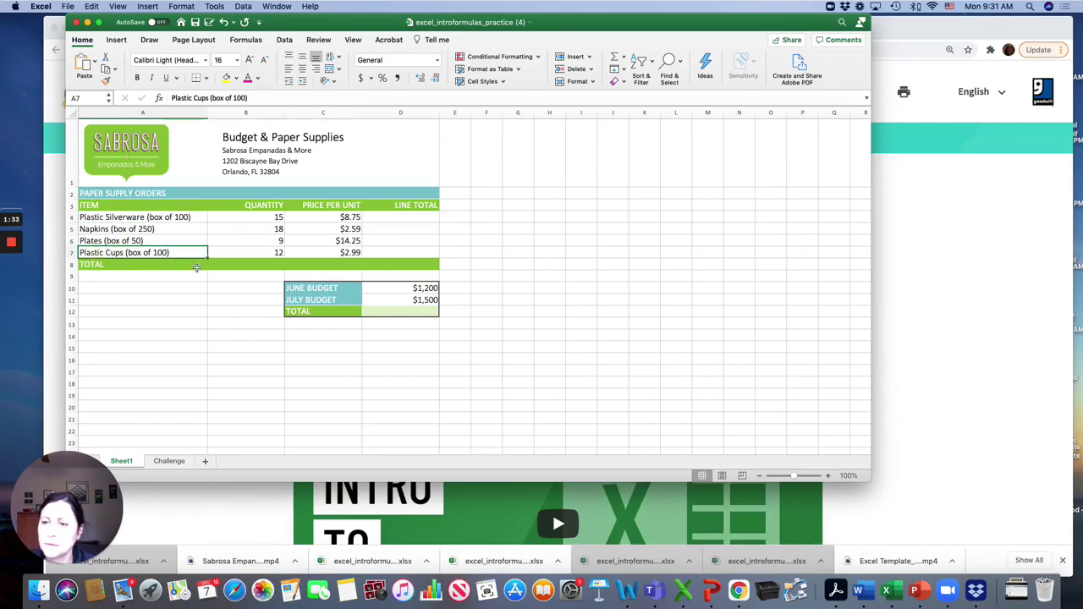
click(303, 290)
click(305, 310)
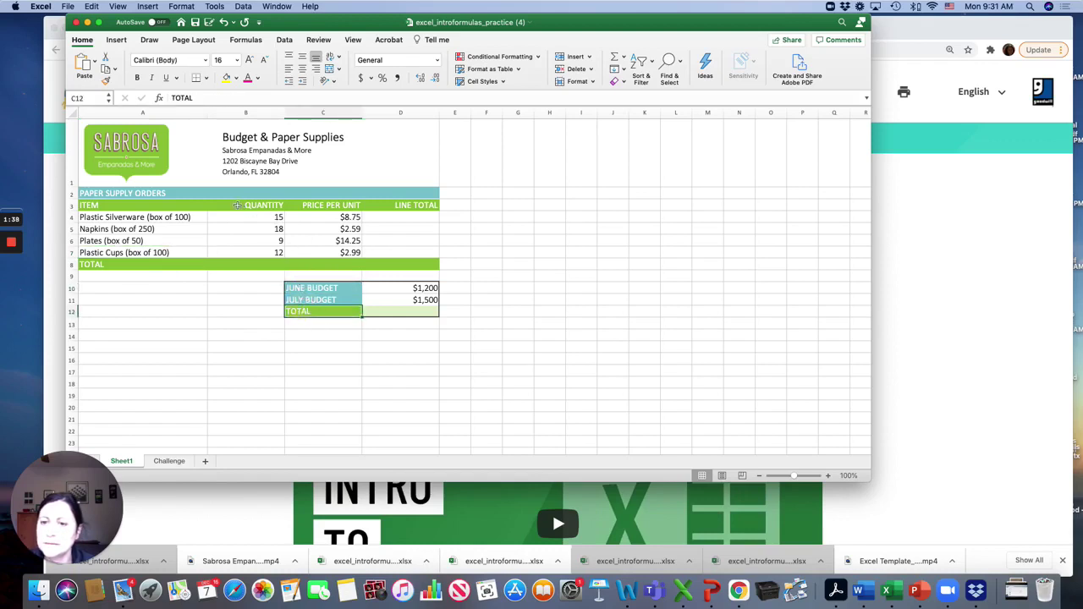
click(133, 219)
click(131, 230)
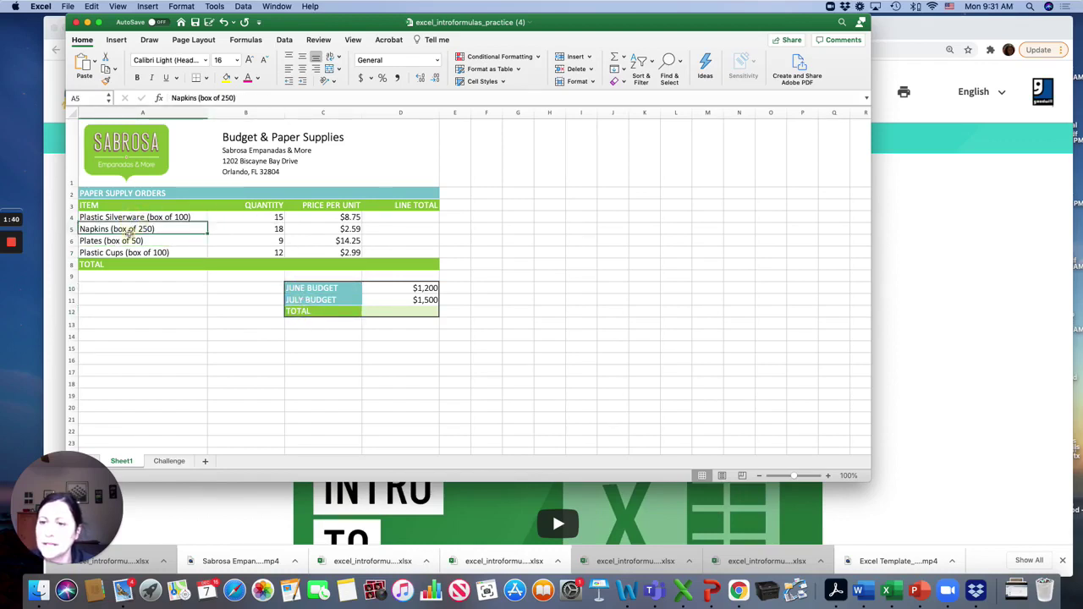
Examine the quantity, unit price and line total cells for plastic silverware, plus the June, July and total budget cells.
click(264, 219)
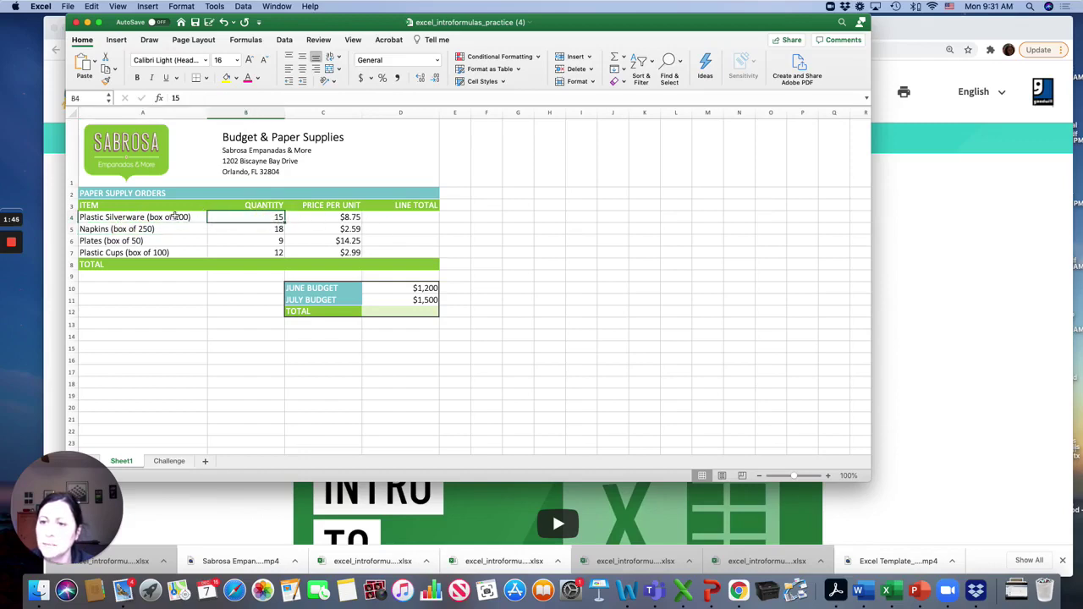
click(354, 220)
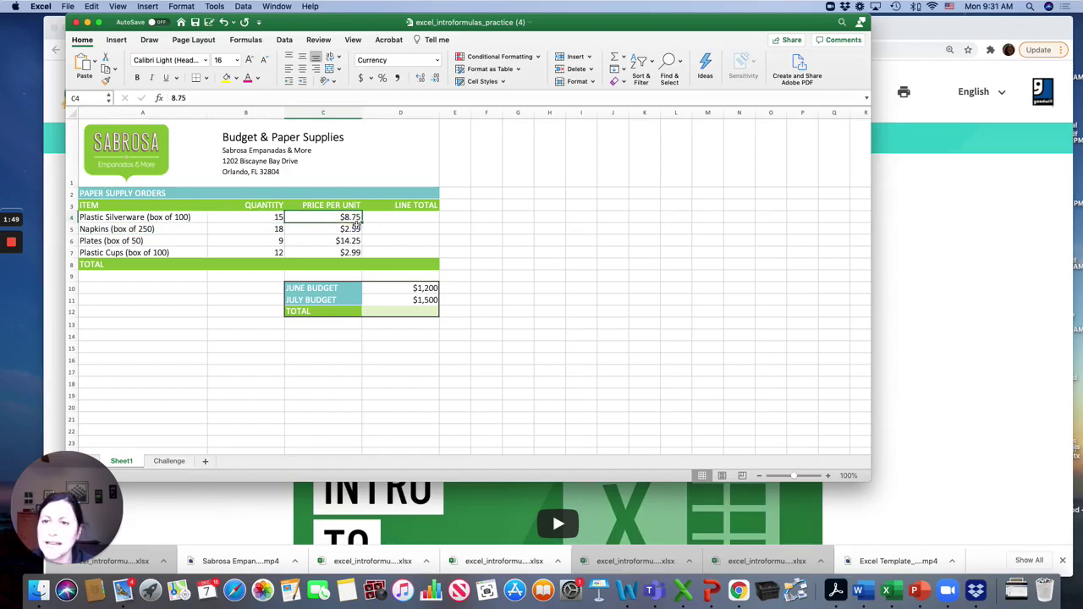
click(395, 215)
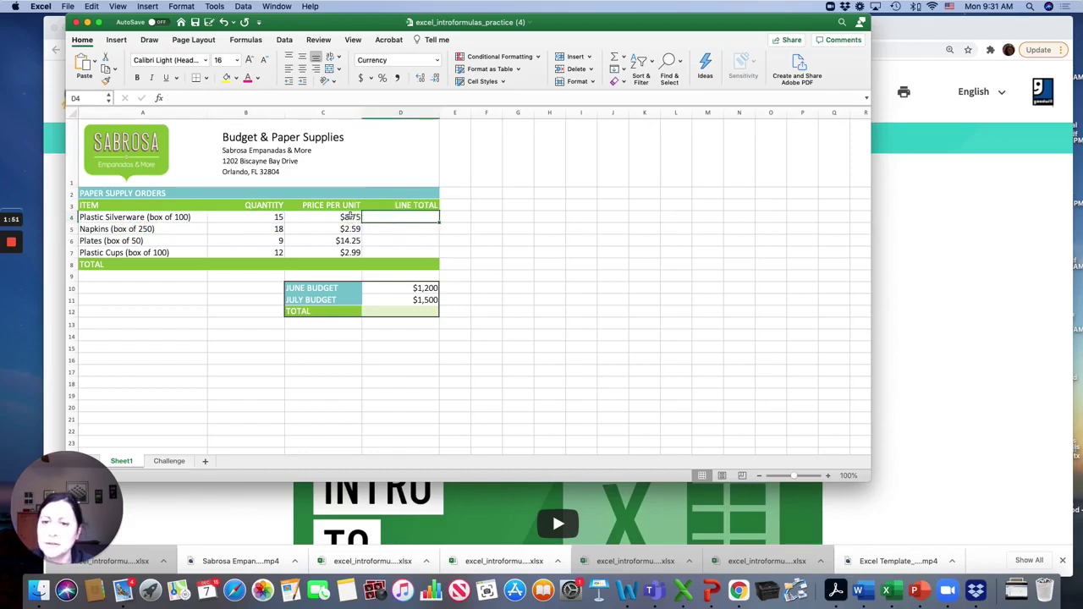
click(269, 219)
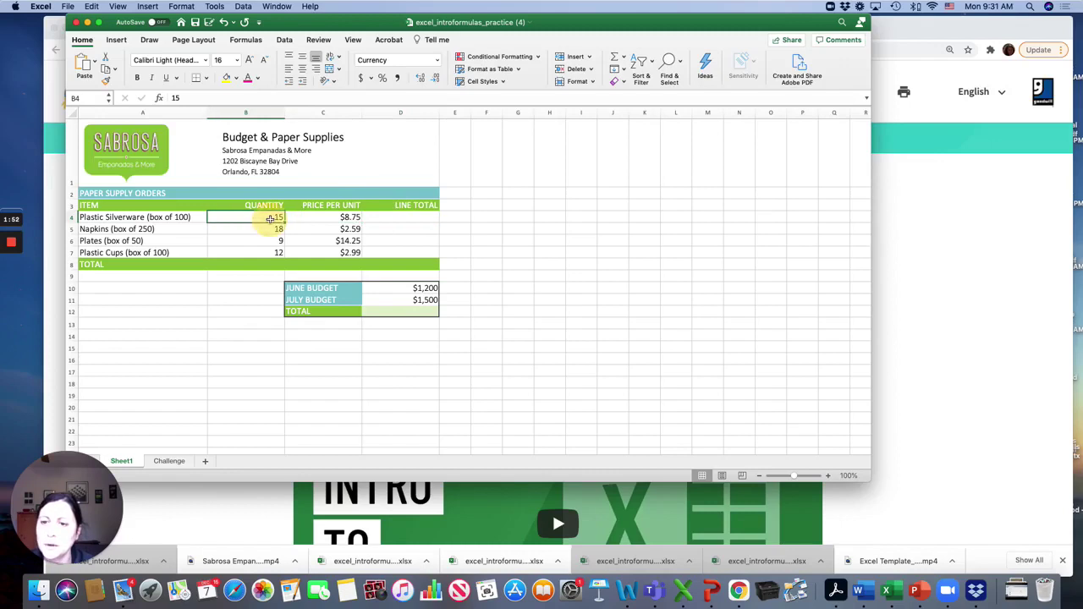
click(341, 219)
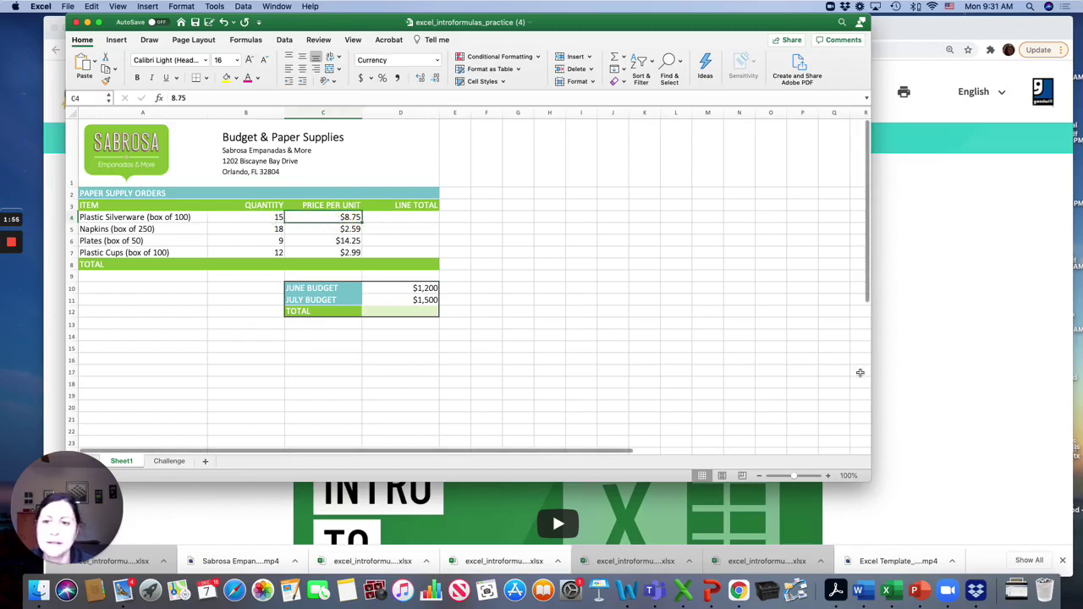
click(419, 215)
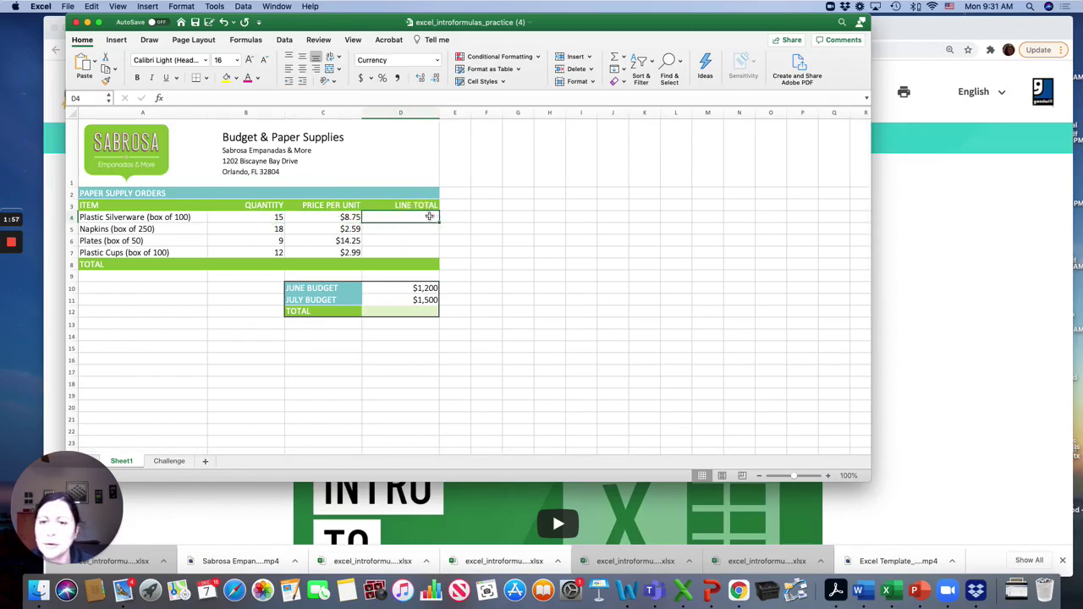
click(275, 217)
click(320, 218)
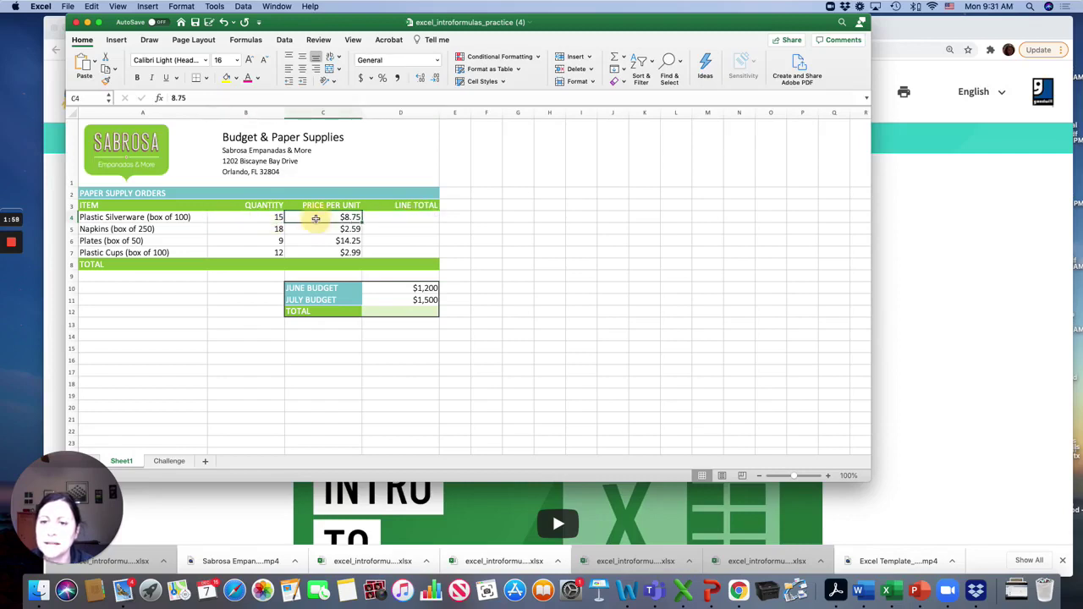
click(412, 311)
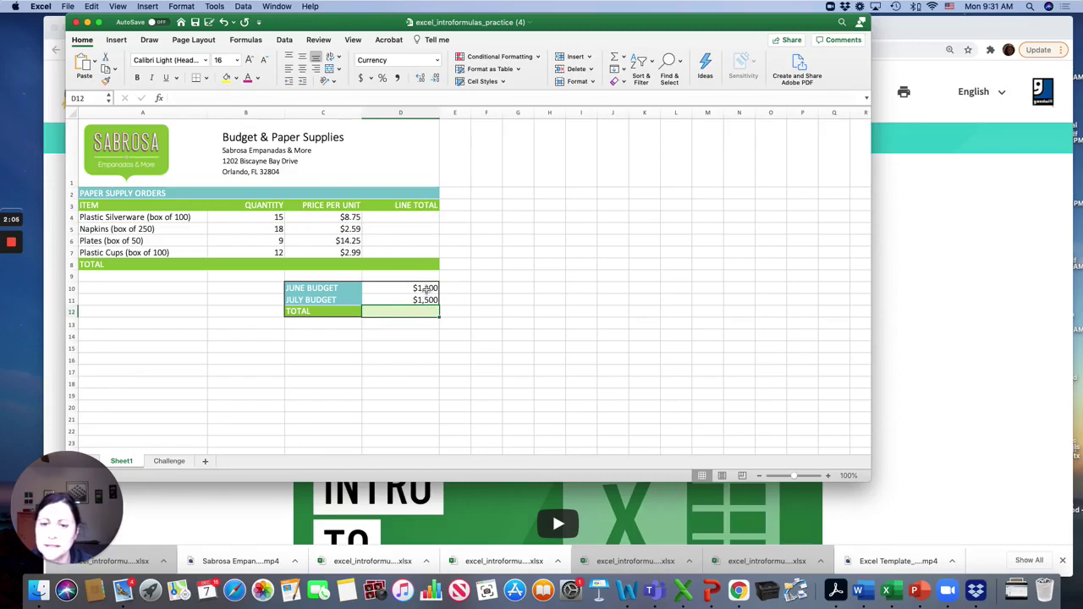
click(426, 289)
click(423, 300)
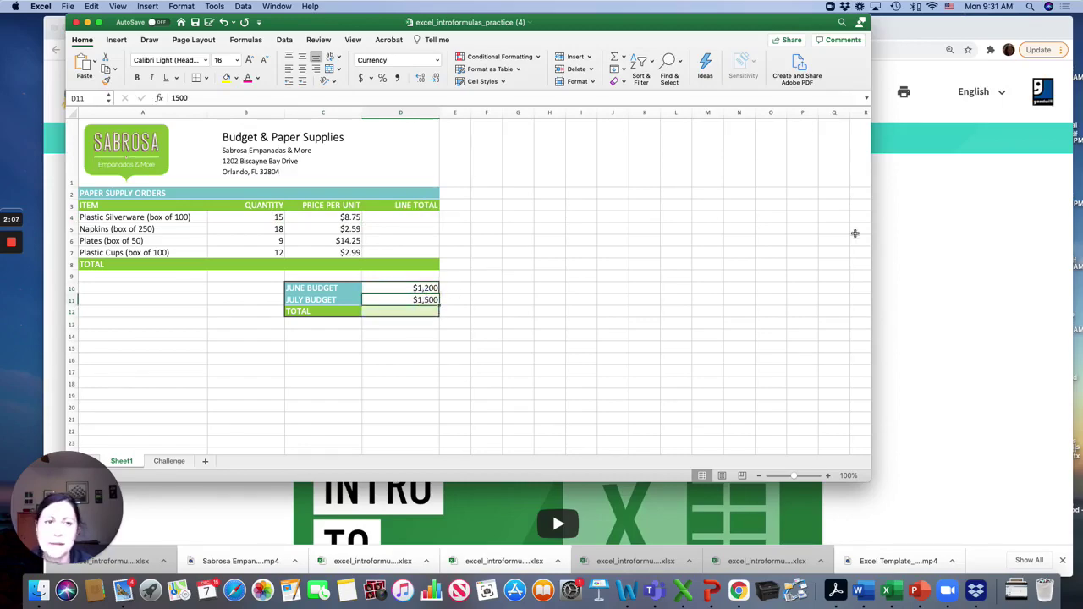
Return to the Excel: Formulas course page in Chrome and read the math operators, cell references and formula examples.
click(938, 212)
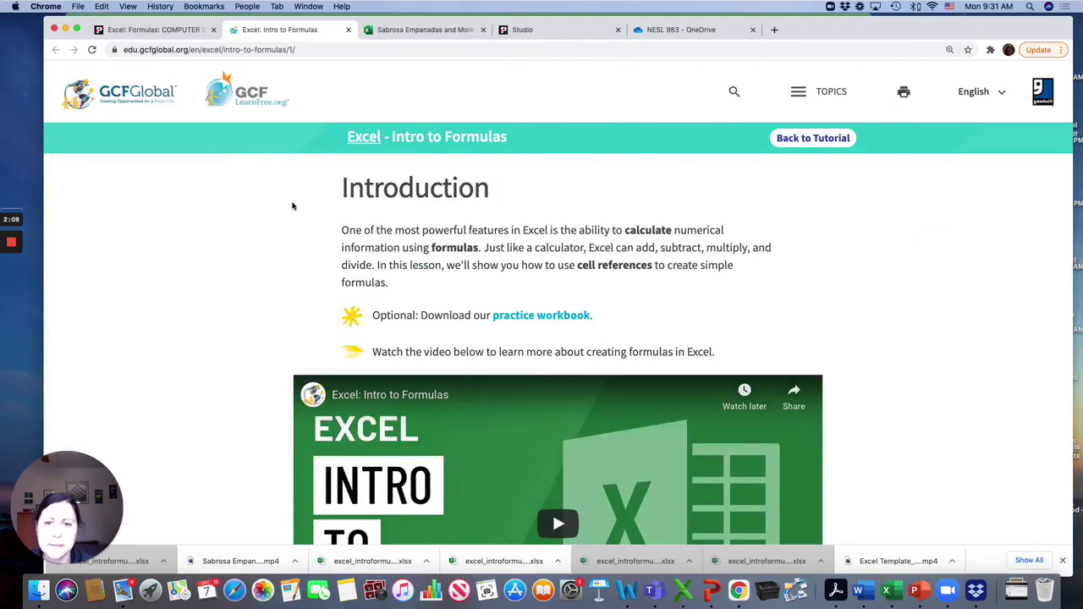
click(156, 30)
scroll(426, 269, up, 20)
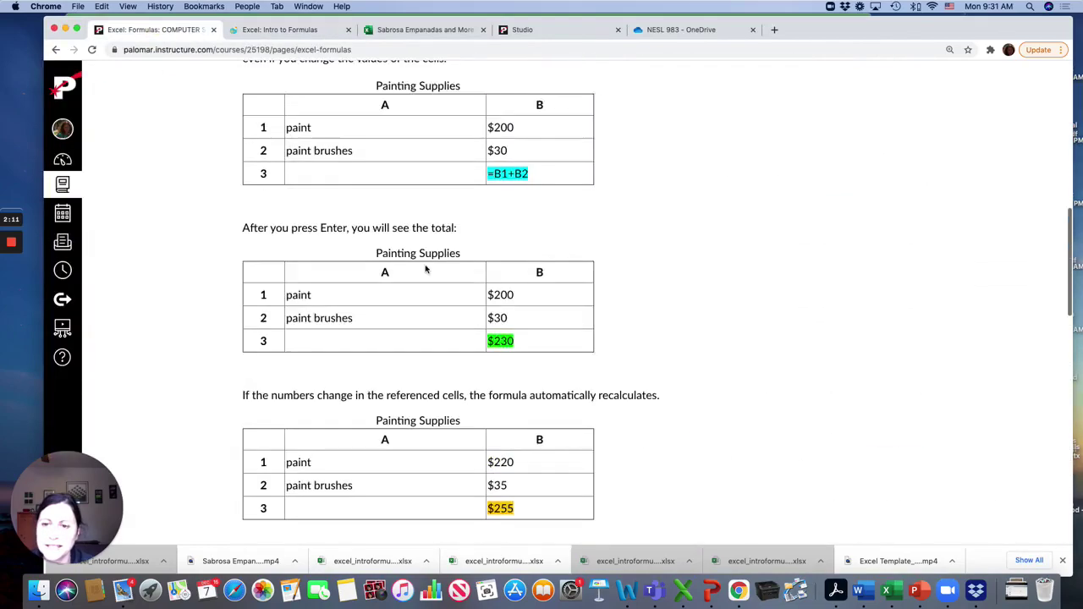
scroll(426, 269, down, 3)
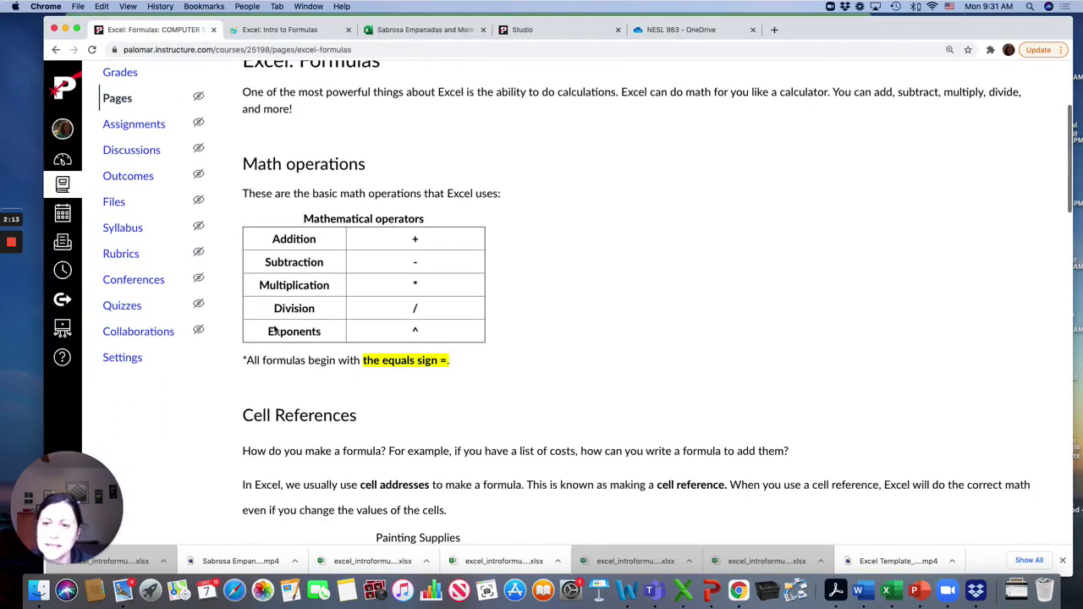
scroll(387, 185, down, 5)
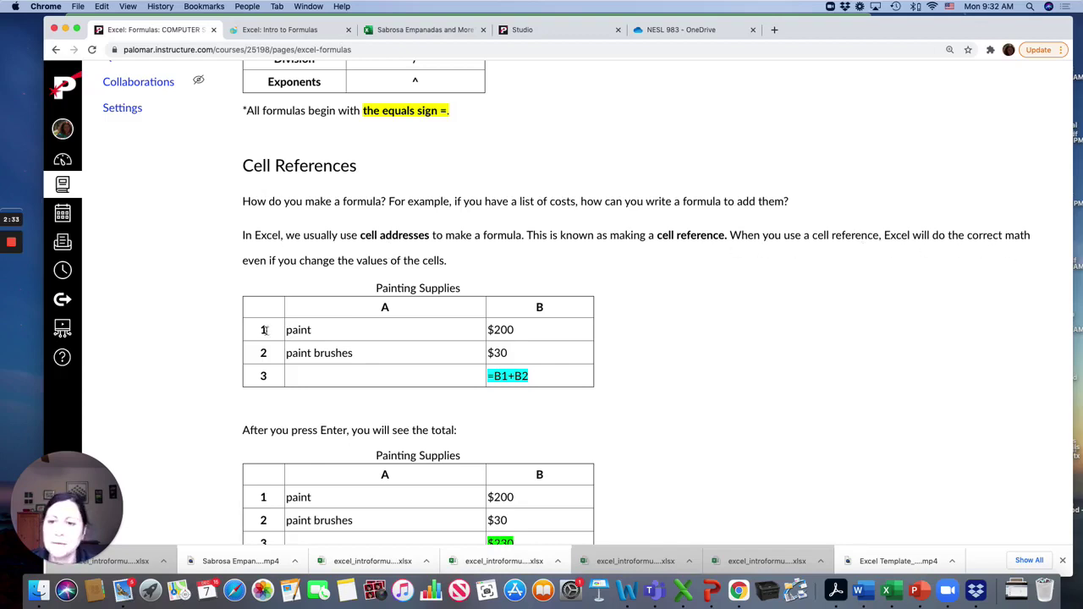
scroll(410, 275, down, 1)
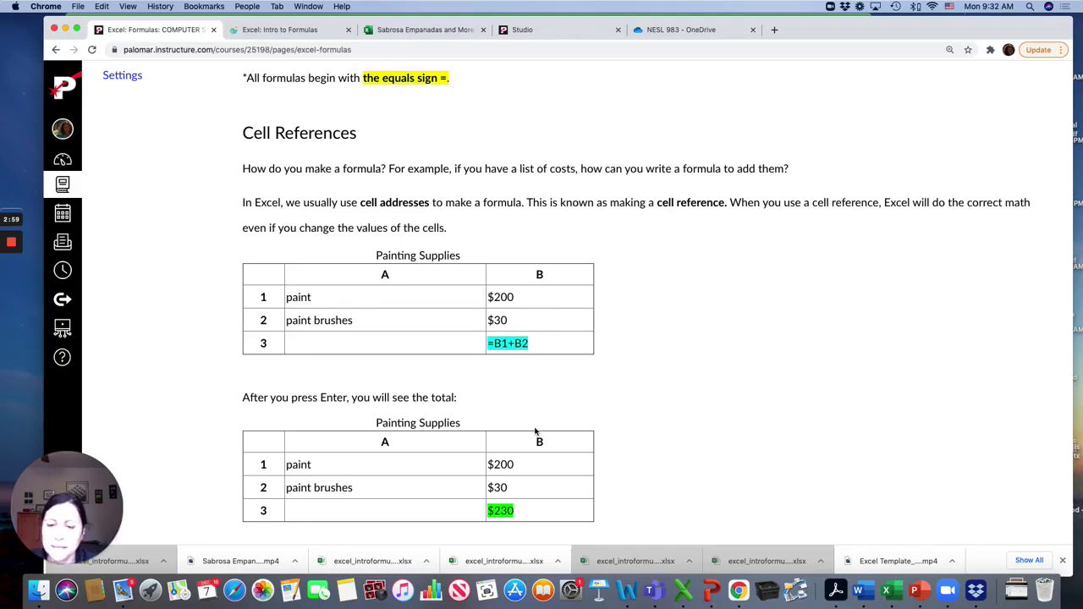
scroll(535, 432, down, 3)
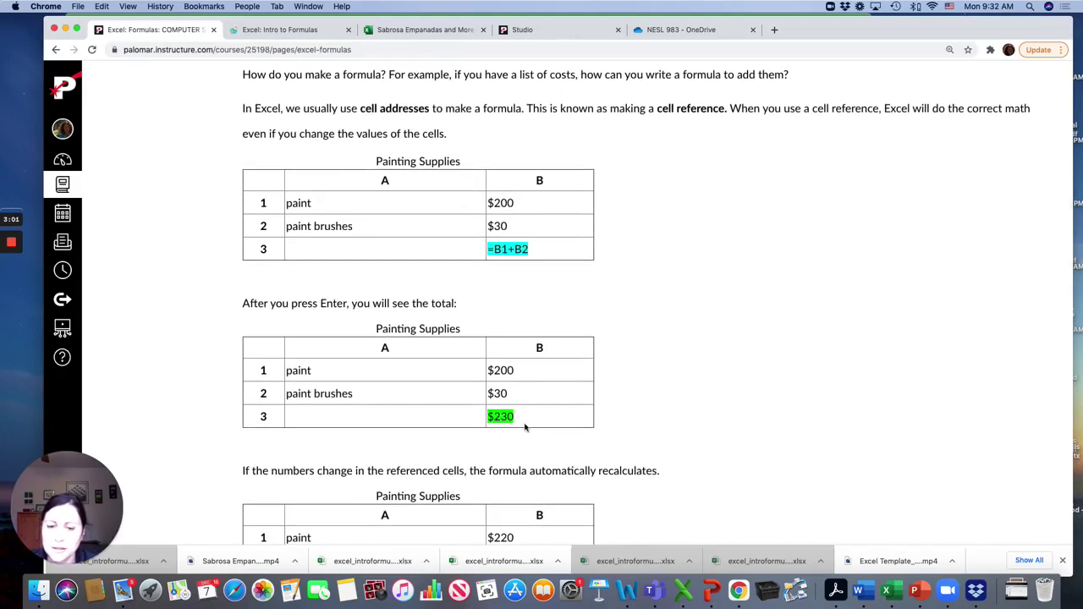
scroll(522, 445, down, 4)
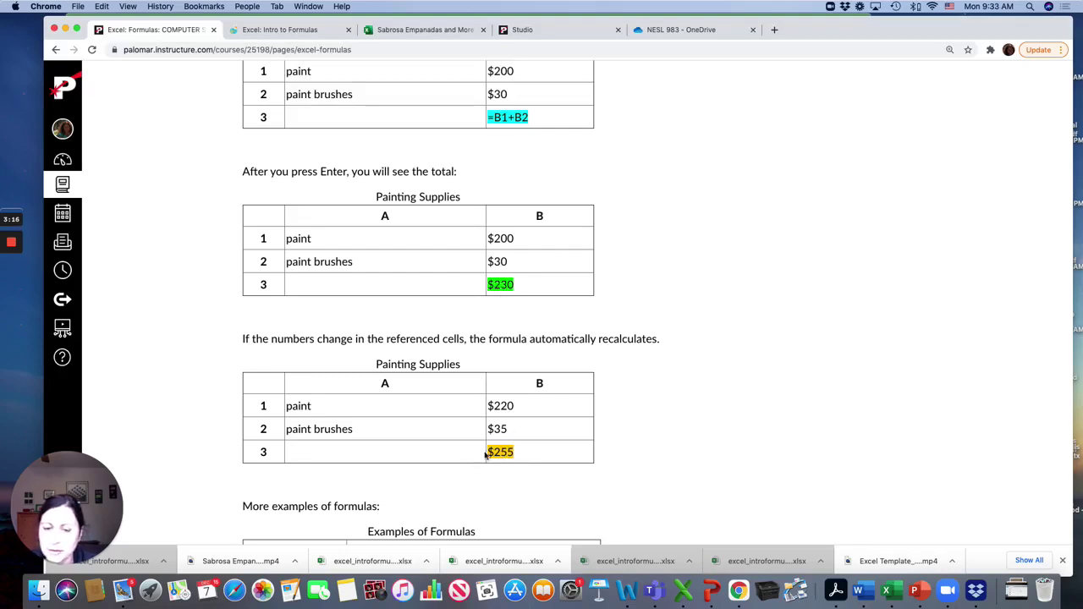
scroll(501, 454, down, 1)
scroll(513, 458, down, 3)
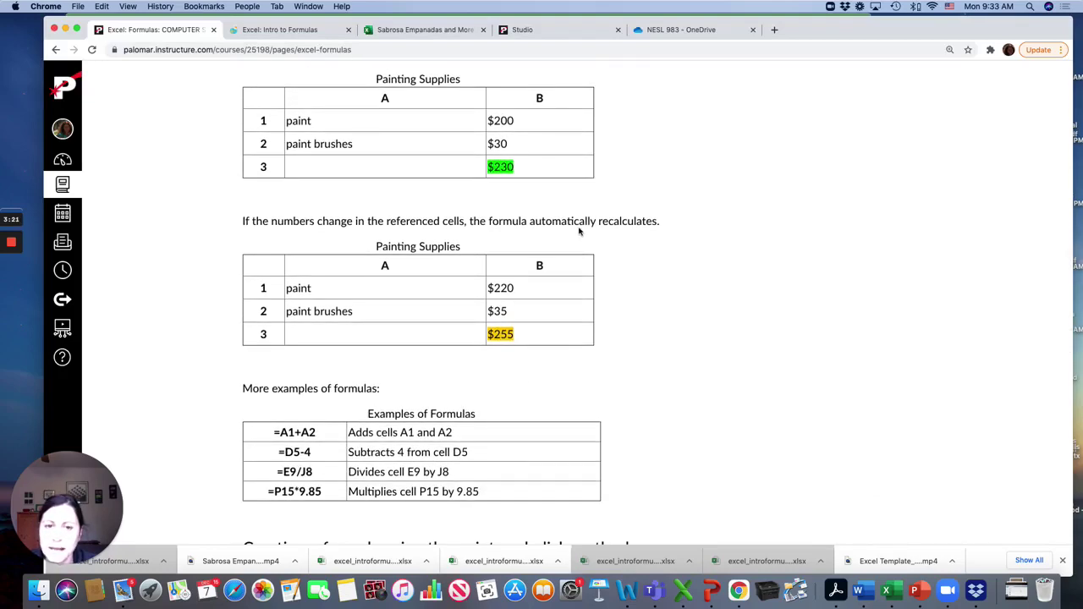
Read the Painting Supplies recalculation example and the Examples of Formulas table on the course page.
click(503, 316)
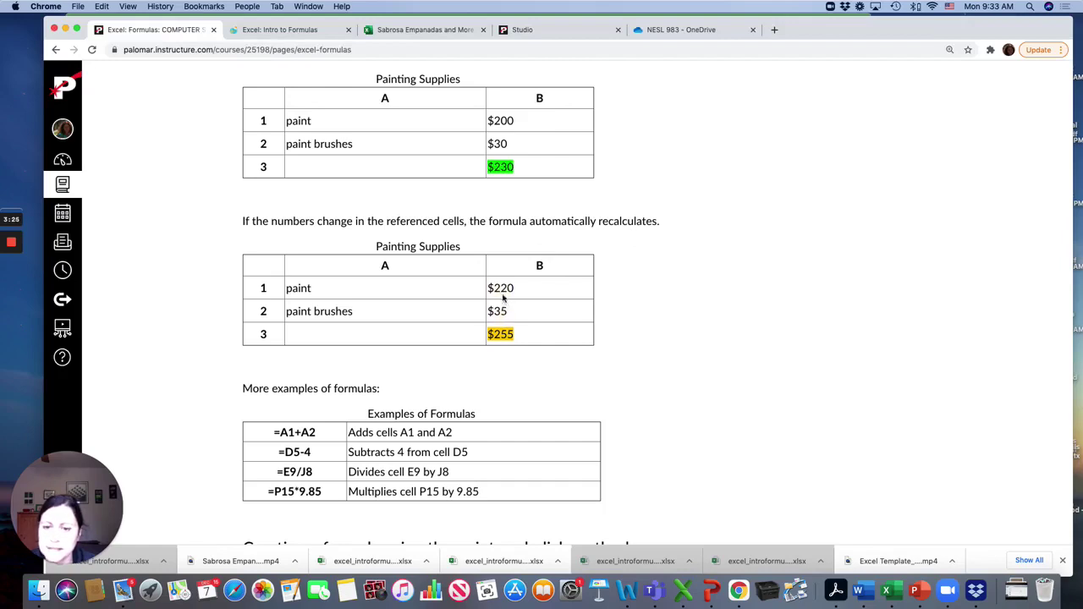
scroll(498, 326, down, 1)
scroll(503, 262, up, 5)
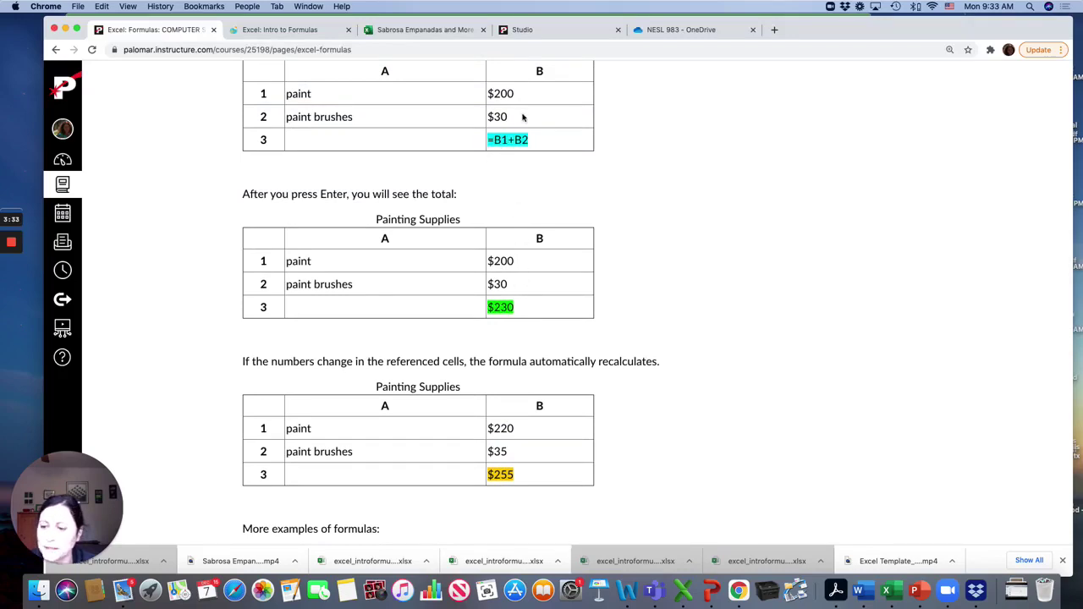
scroll(546, 200, down, 5)
scroll(546, 199, down, 3)
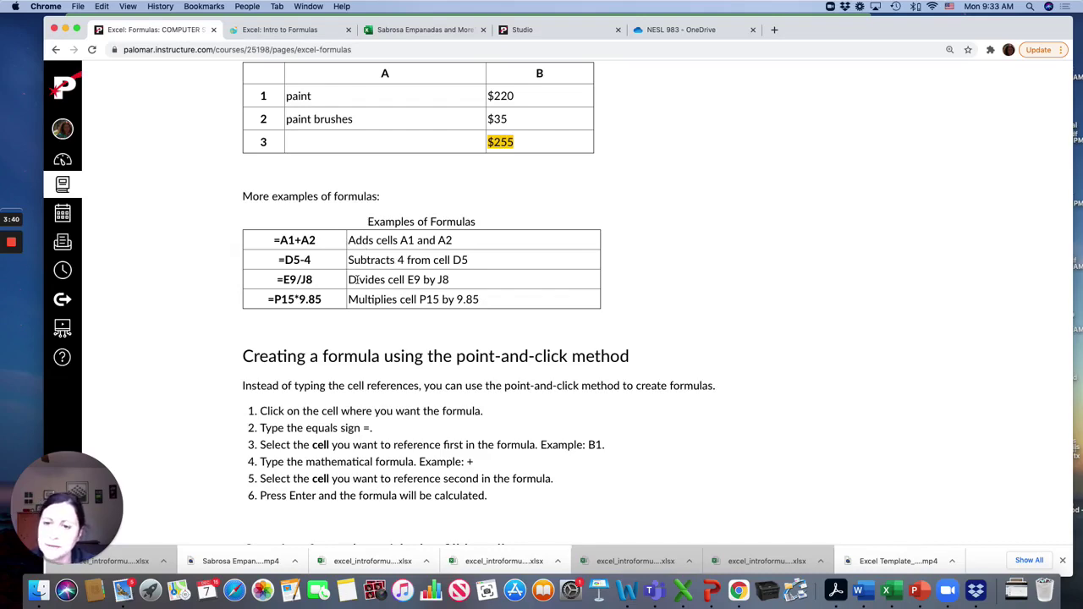
scroll(396, 310, down, 1)
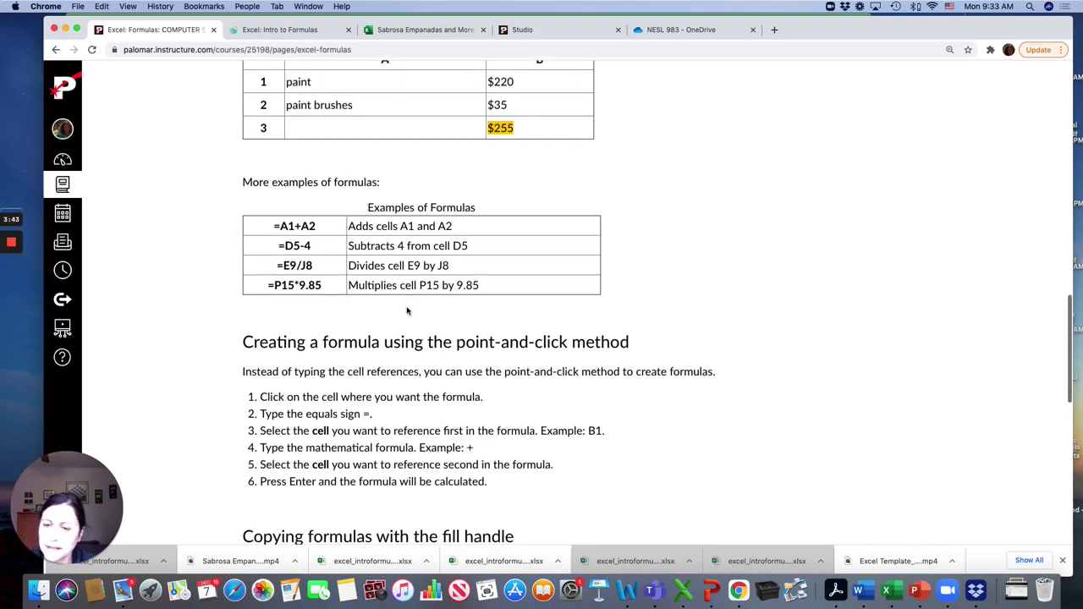
drag(279, 221, 457, 224)
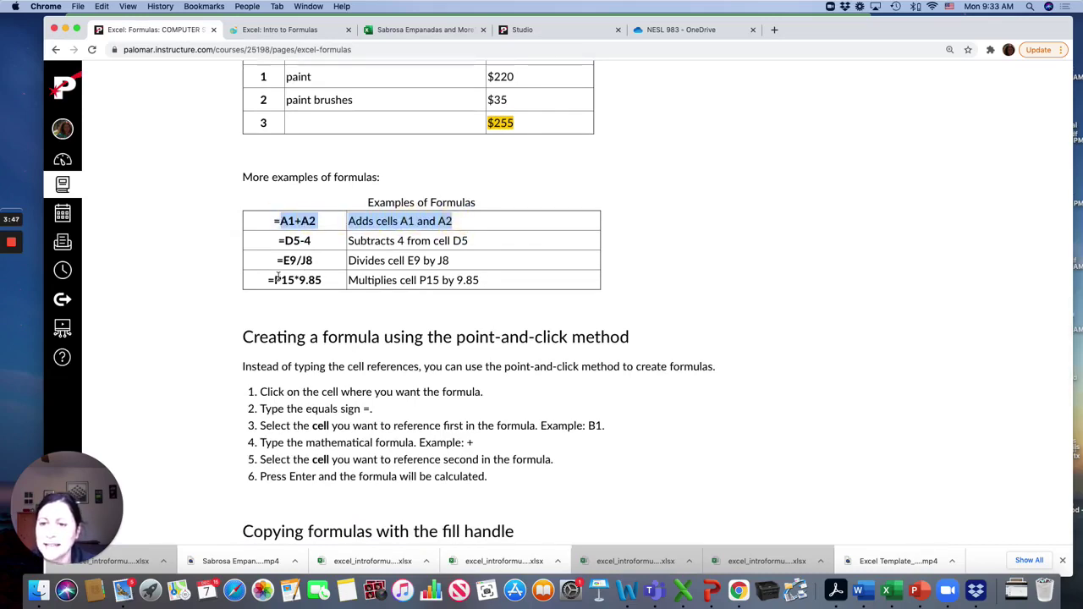
drag(274, 280, 465, 285)
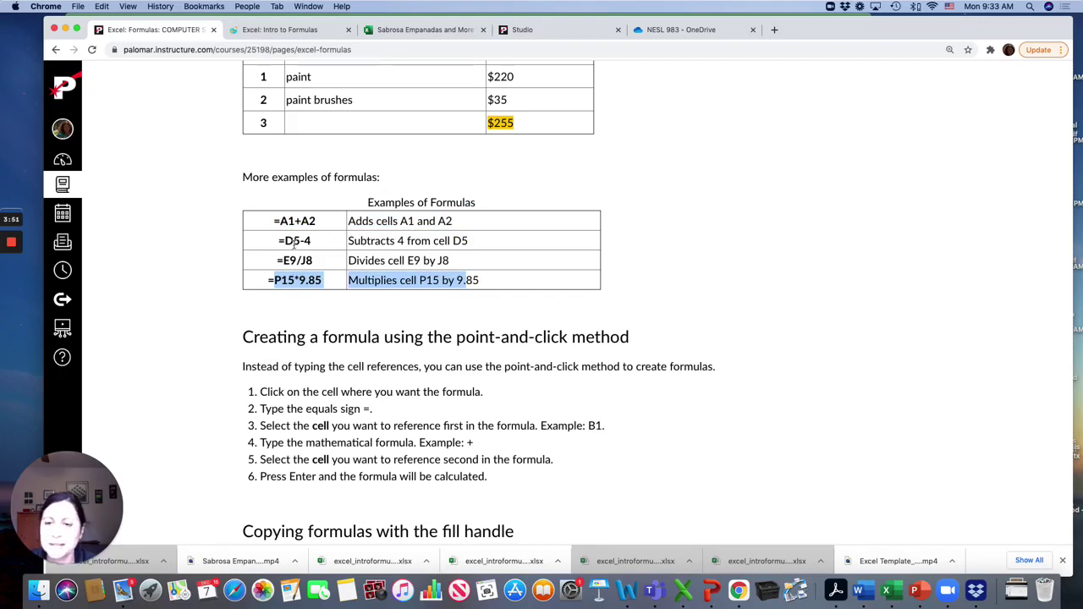
Read the course page sections on creating formulas with the point-and-click method and copying them with the fill handle.
scroll(366, 325, down, 1)
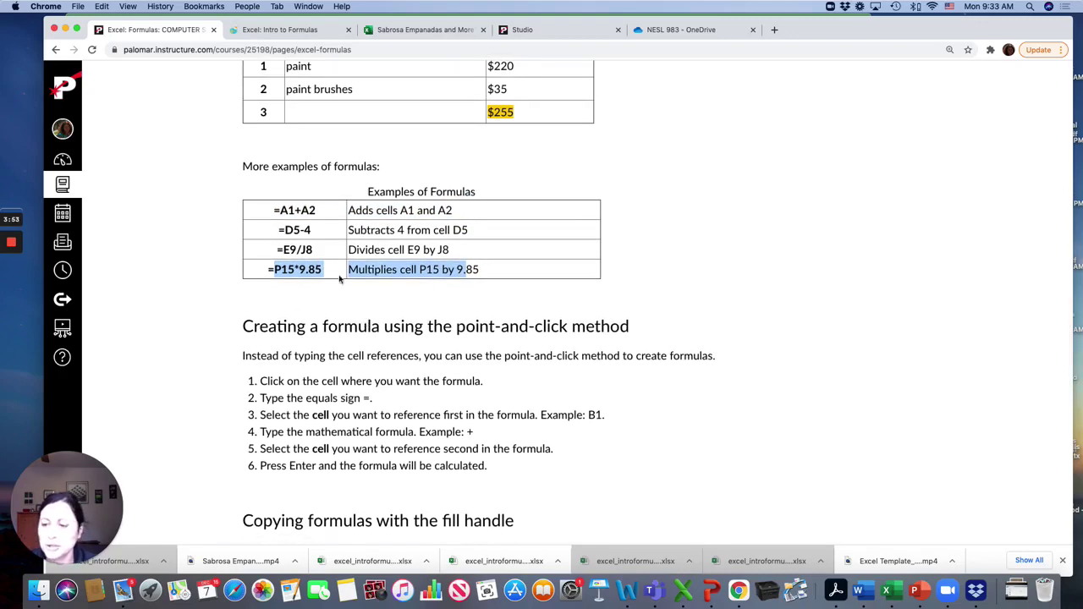
scroll(397, 282, down, 3)
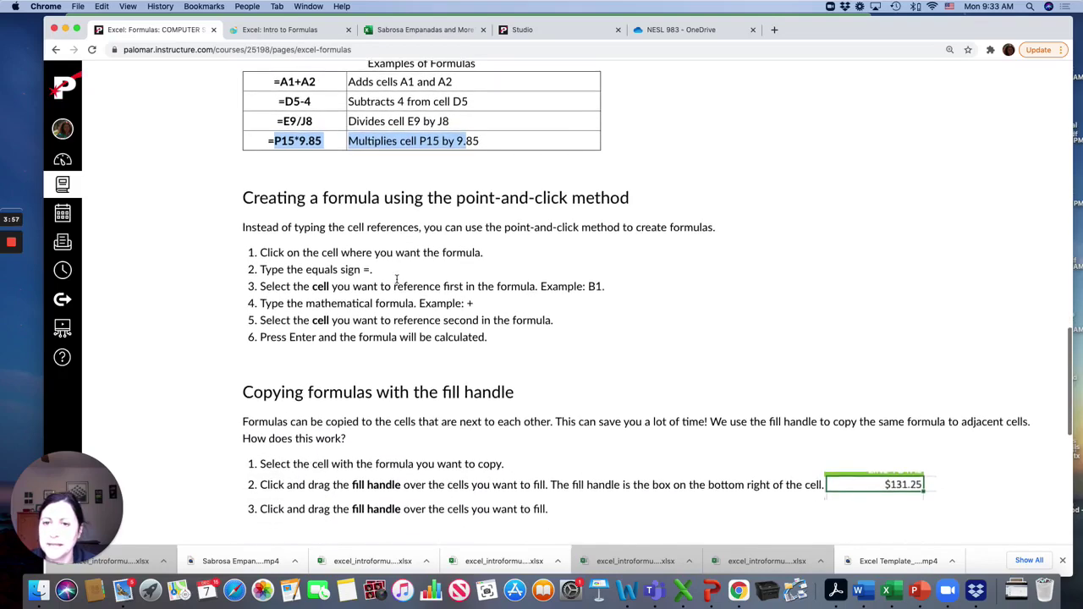
scroll(393, 254, up, 2)
scroll(386, 238, down, 1)
scroll(386, 238, down, 5)
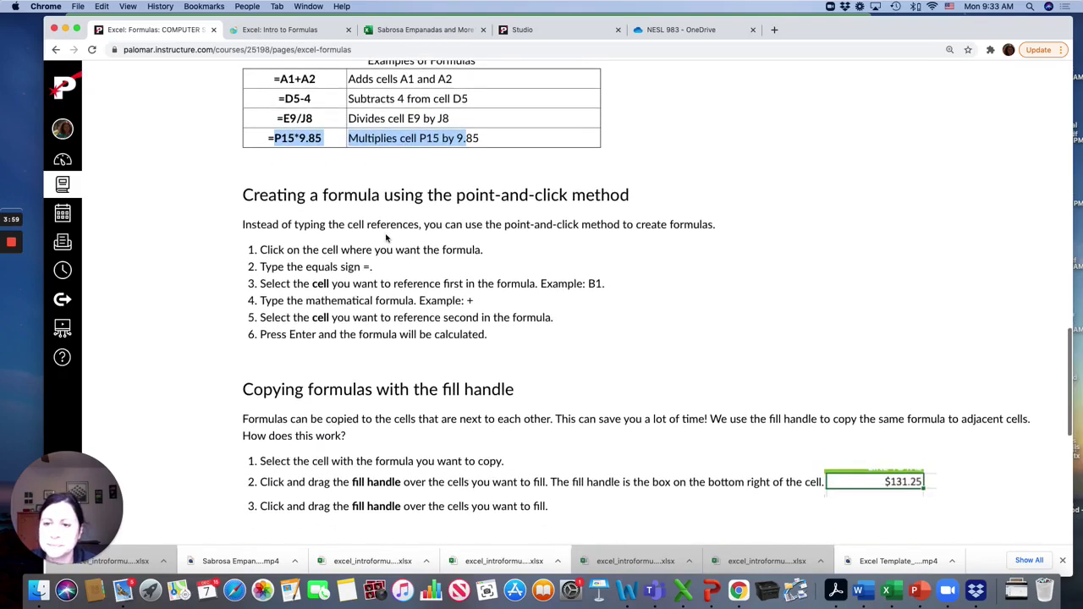
scroll(385, 234, up, 1)
scroll(386, 235, up, 4)
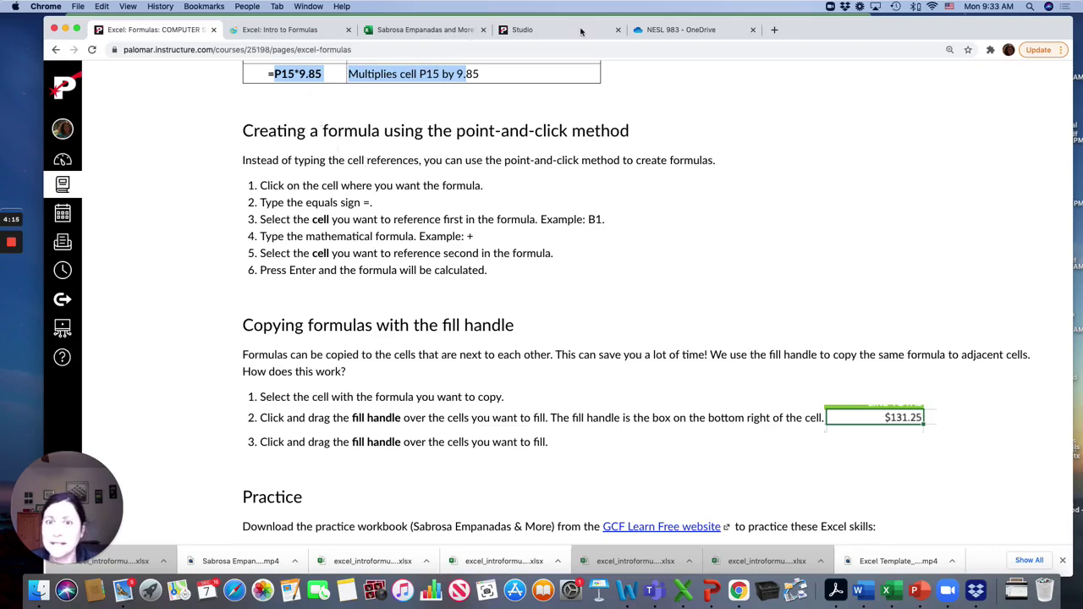
Switch to the Sabrosa Empanadas workbook, show Sheet1 and examine the quantity and unit price cells for plastic silverware.
click(415, 30)
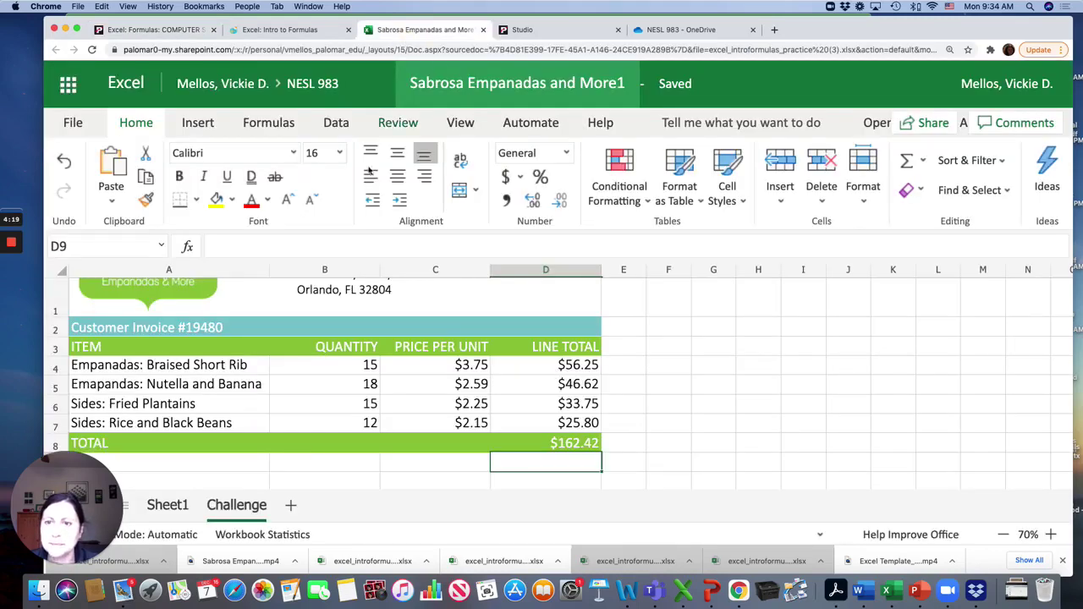
click(175, 508)
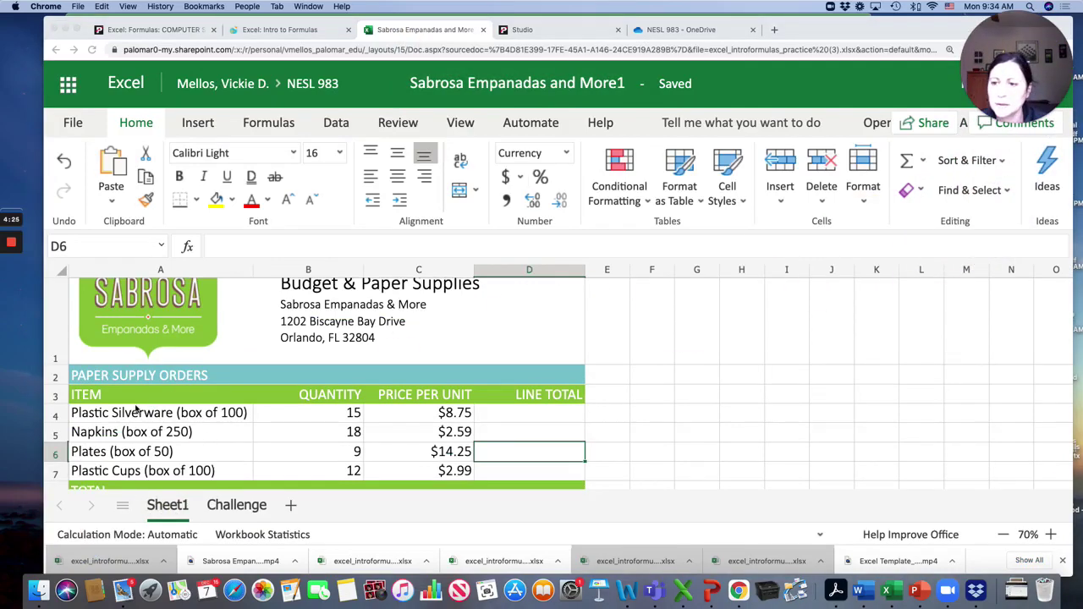
scroll(152, 335, up, 2)
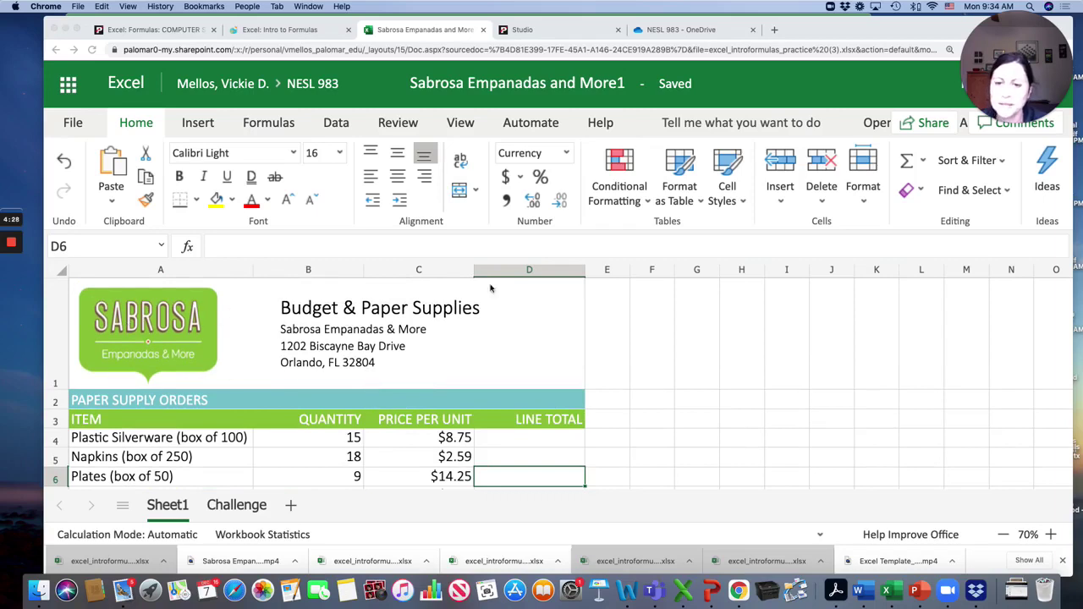
click(346, 442)
click(428, 438)
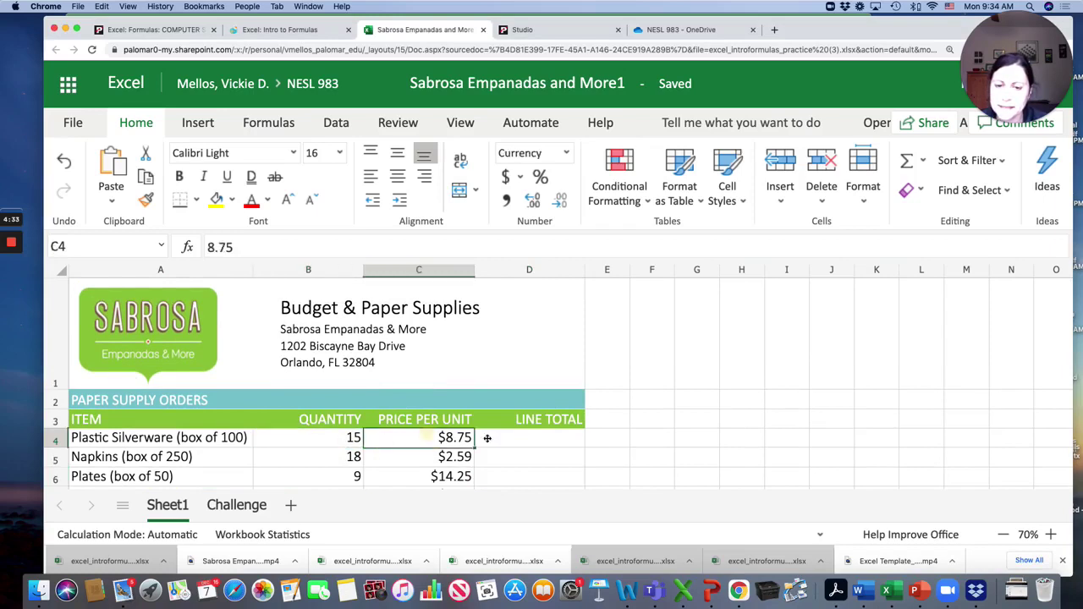
Enter the formula =B4*C4 in cell D4 as the line total for plastic silverware, writing out the cell references.
click(544, 440)
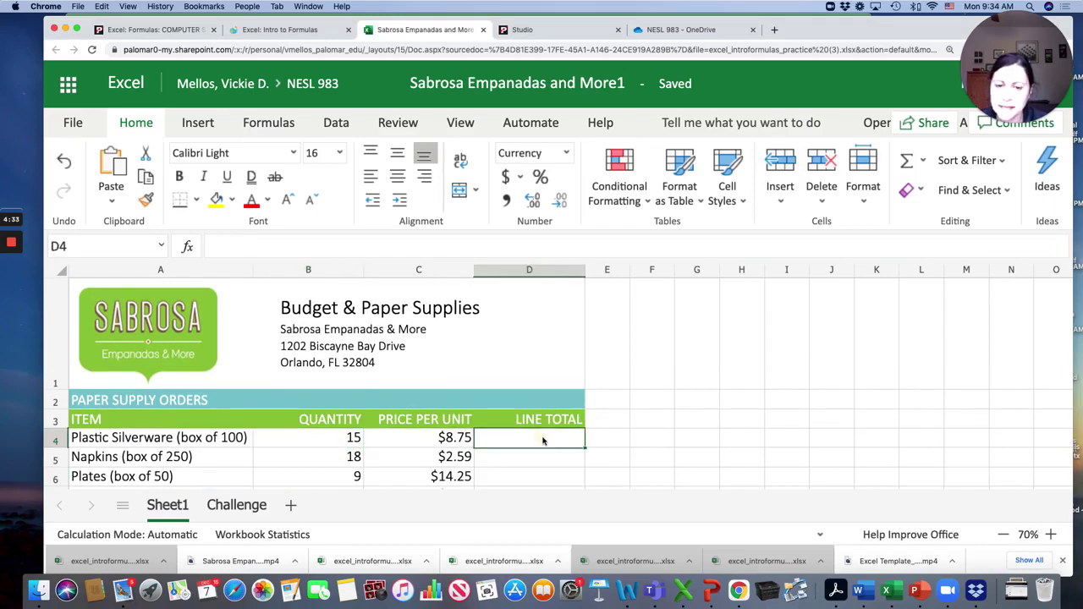
click(230, 250)
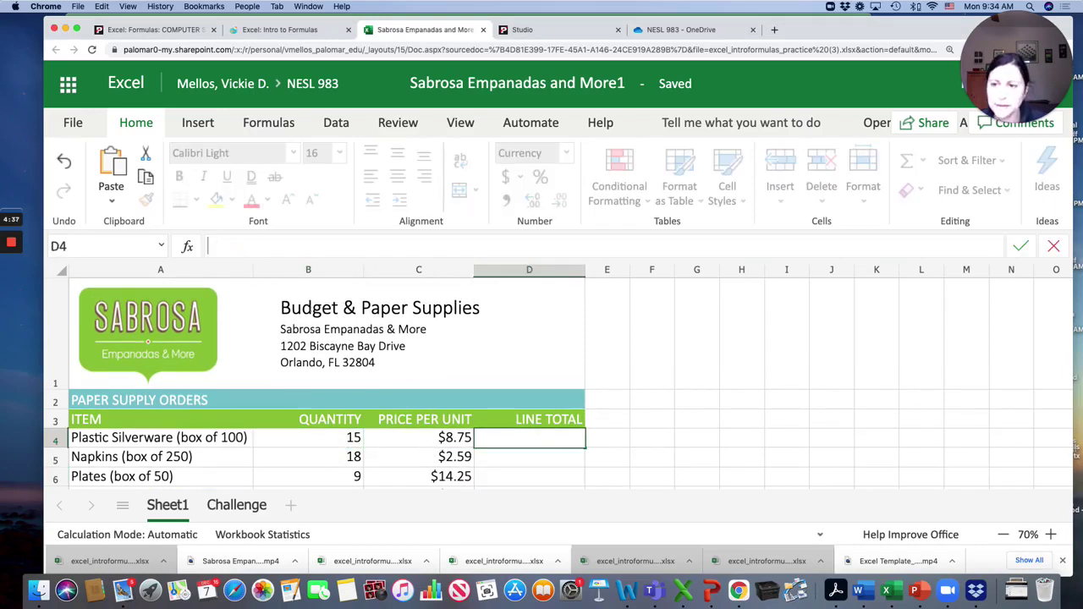
text(=)
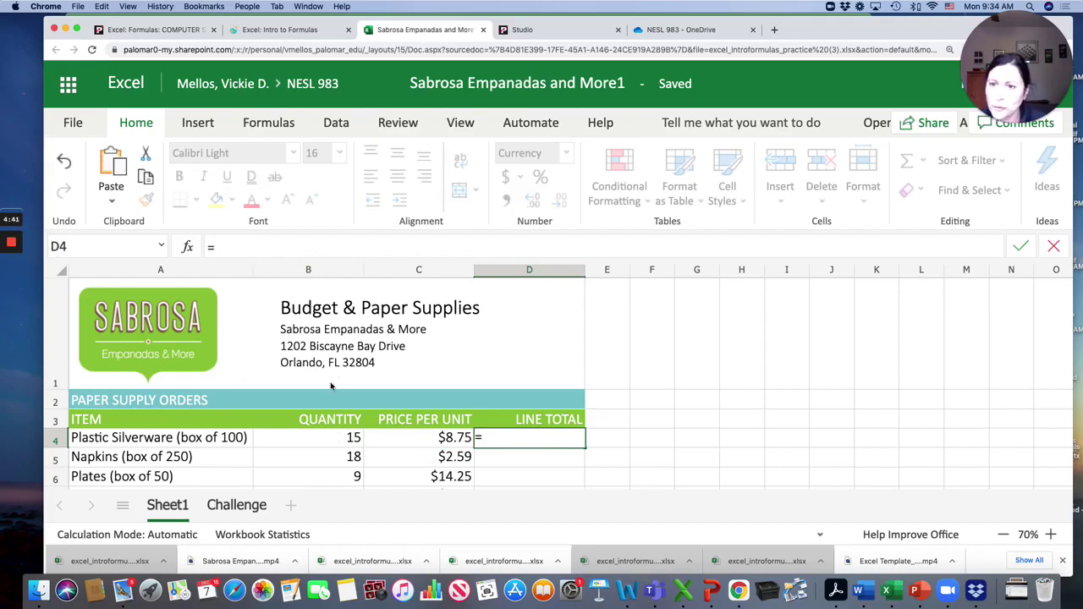
text(B4)
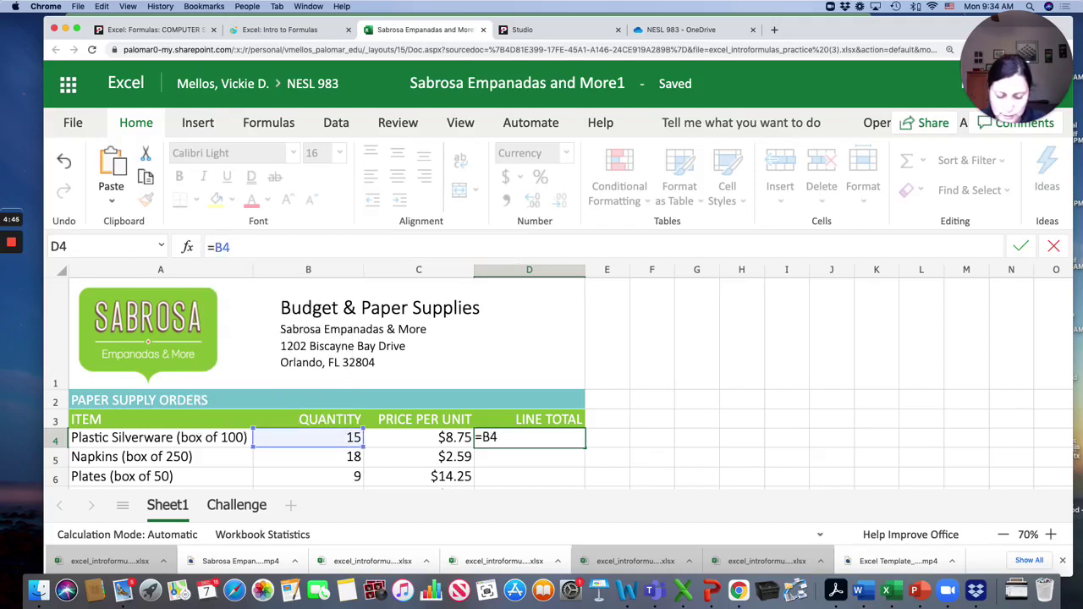
text(*)
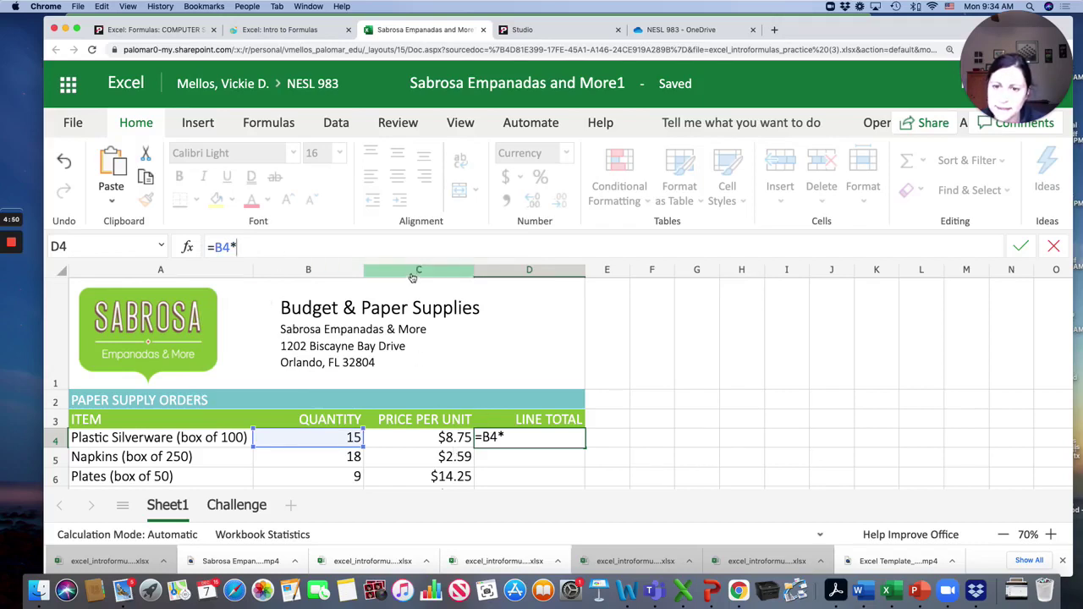
click(417, 440)
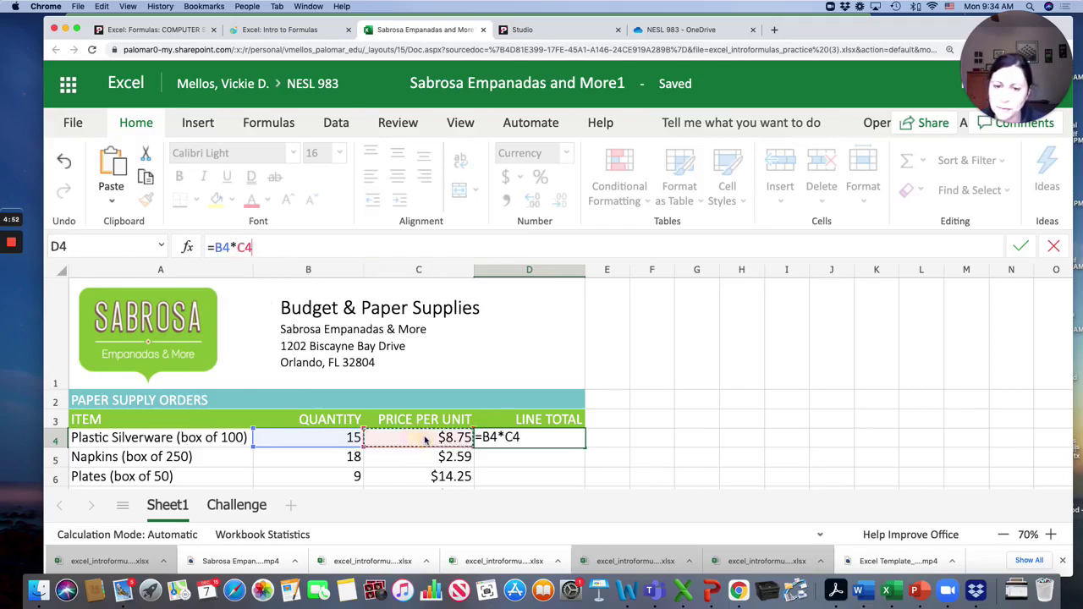
key(BackSpace)
key(BackSpace)
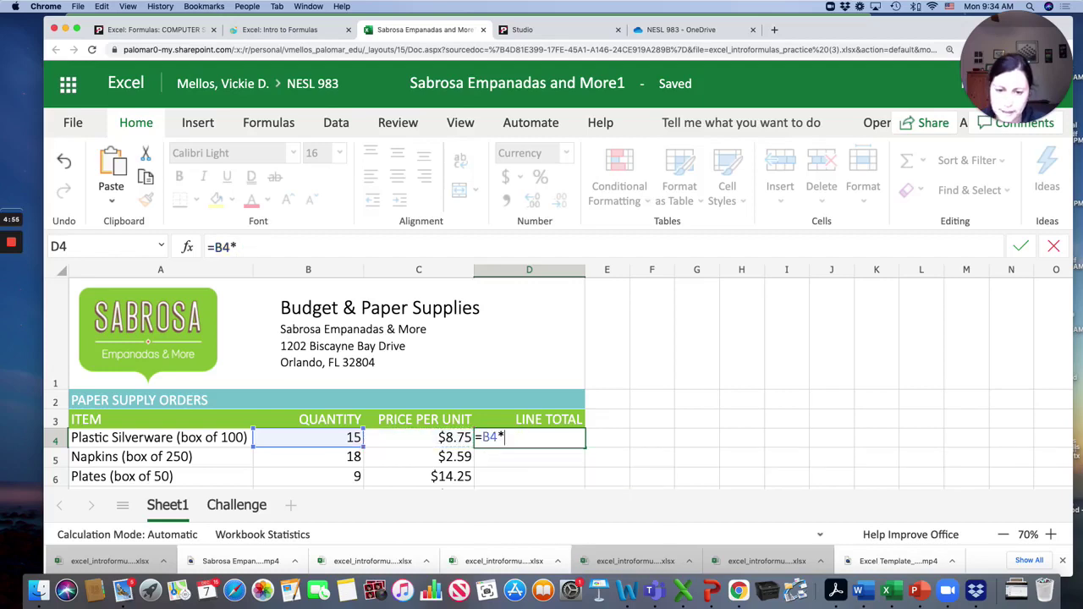
text(C4)
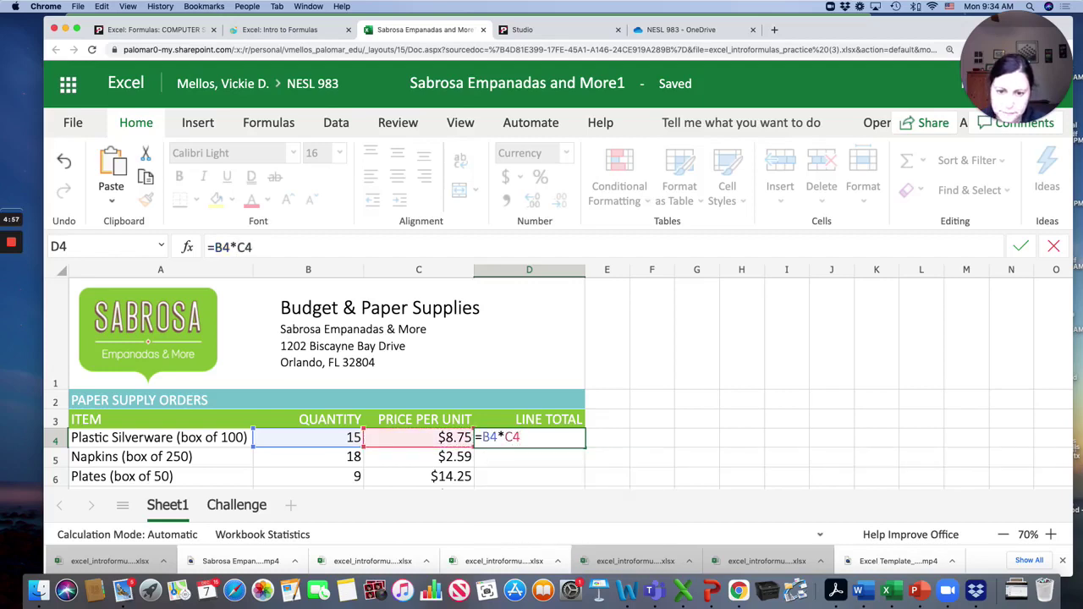
key(Return)
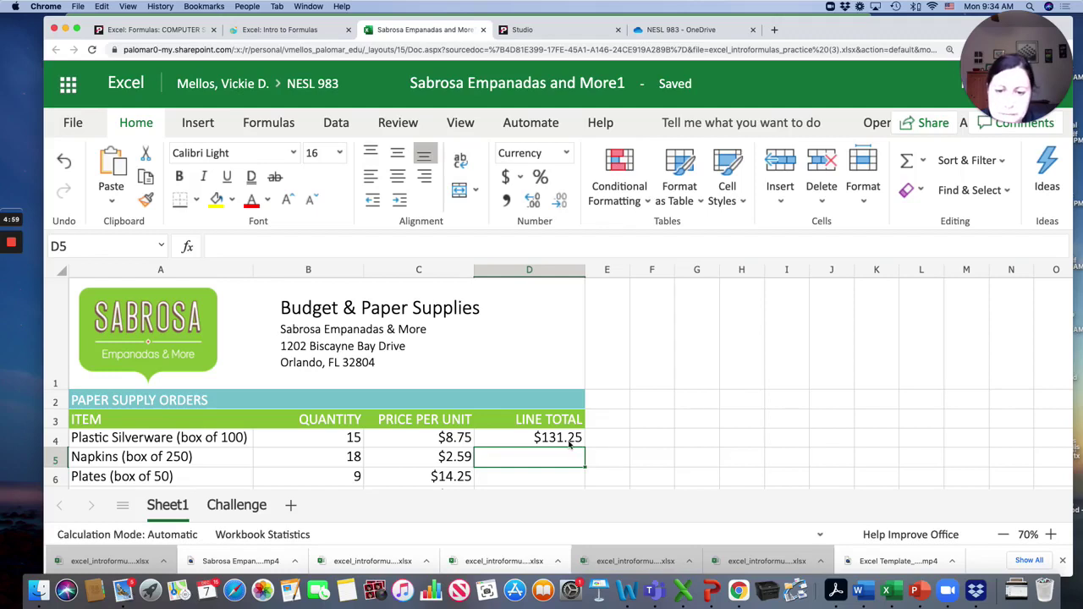
Inspect the formula in D4 and consult the point-and-click instructions on the course page, returning to the workbook.
click(570, 446)
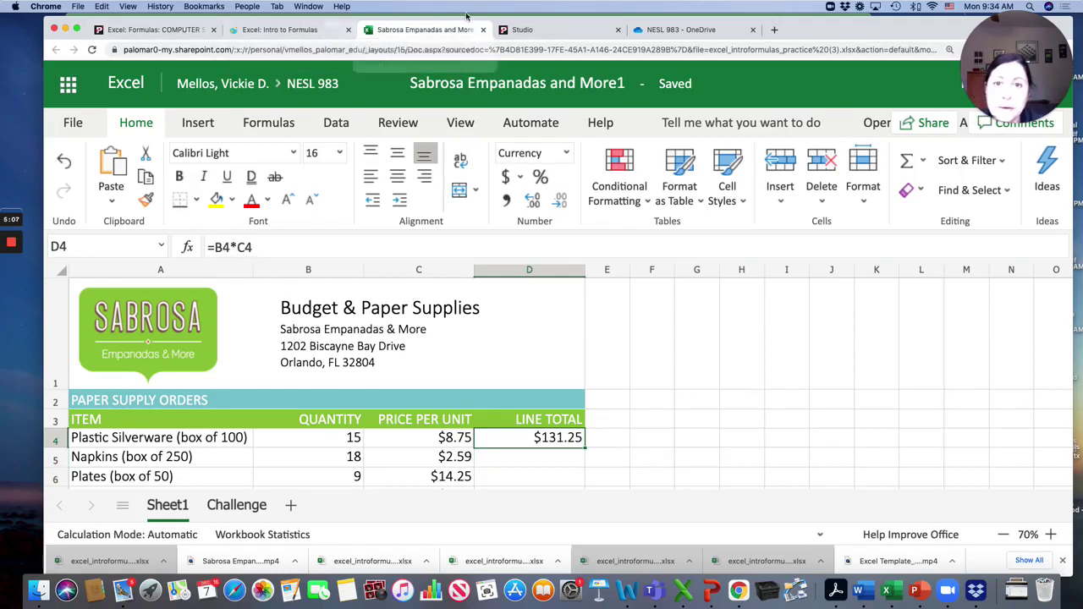
click(179, 33)
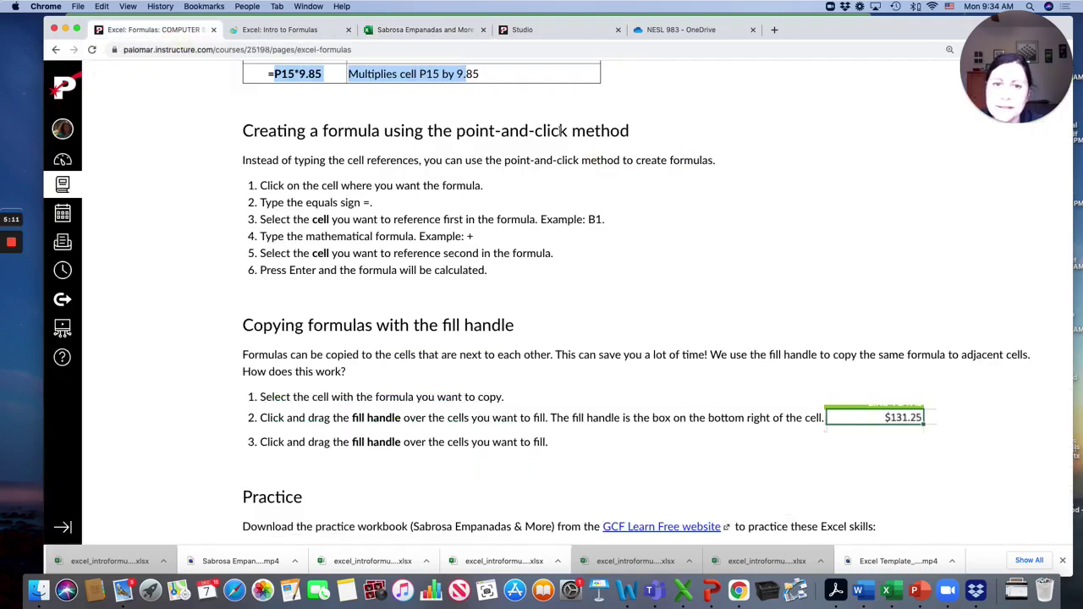
click(410, 30)
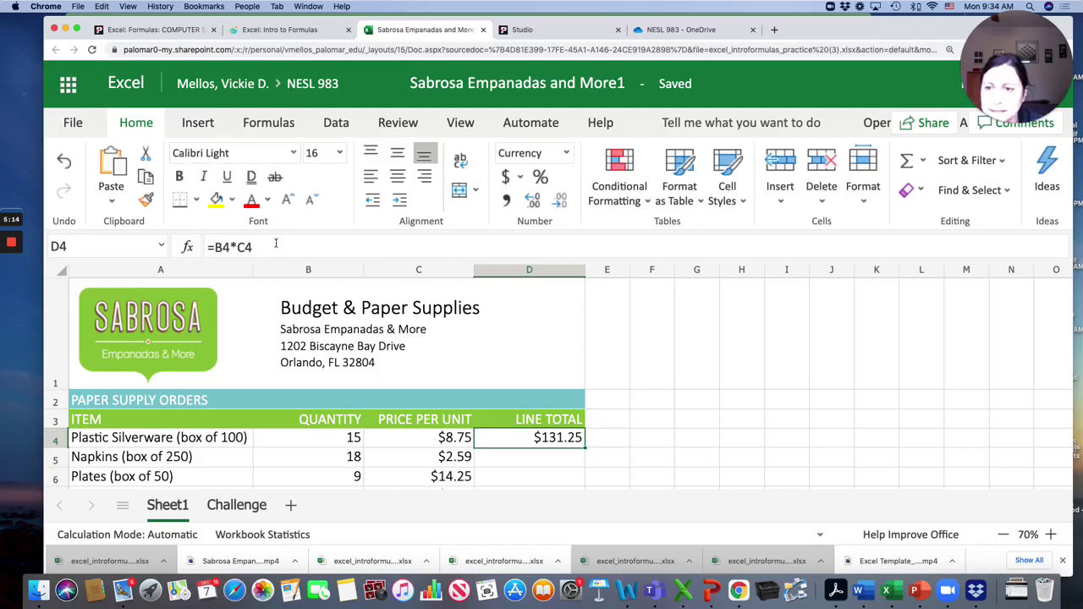
Clear the formula in D4 and rebuild it as =B4*C4, picking cells B4 and C4 on the sheet as references.
click(212, 247)
drag(254, 247, 209, 246)
key(BackSpace)
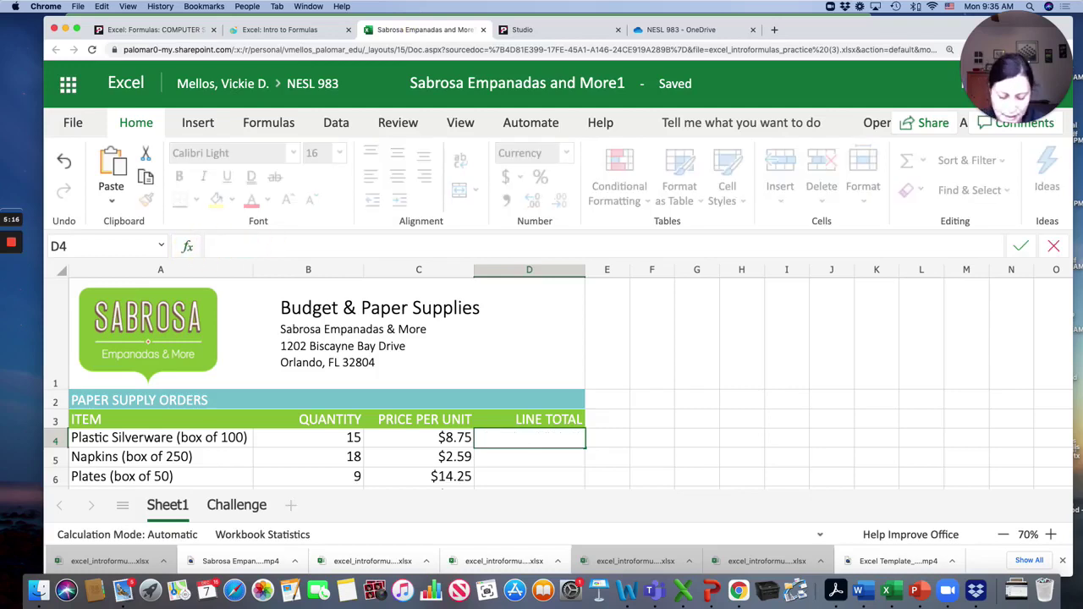
text(=)
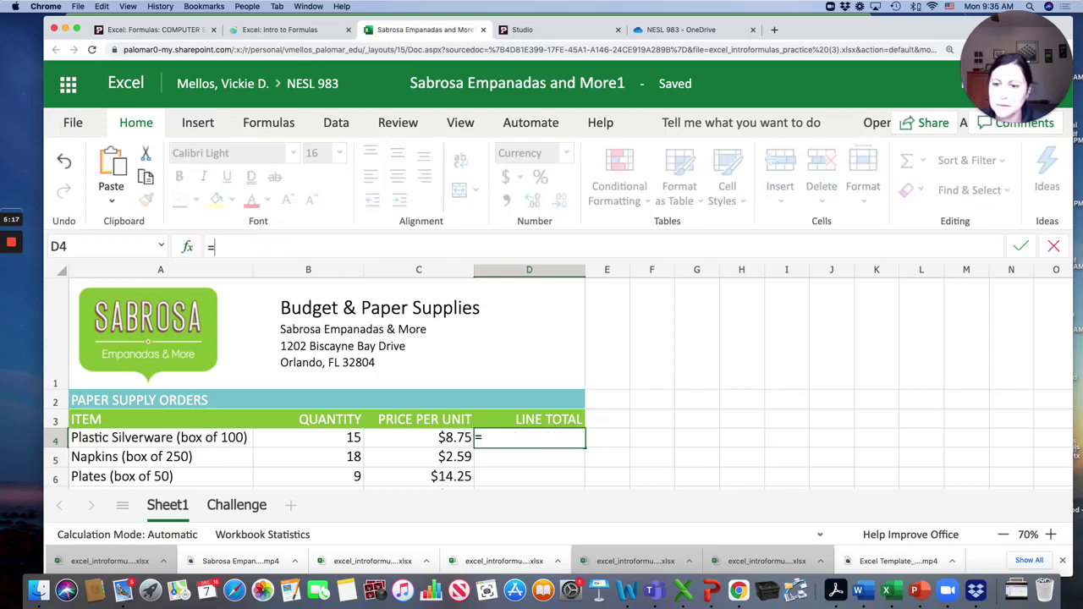
click(354, 439)
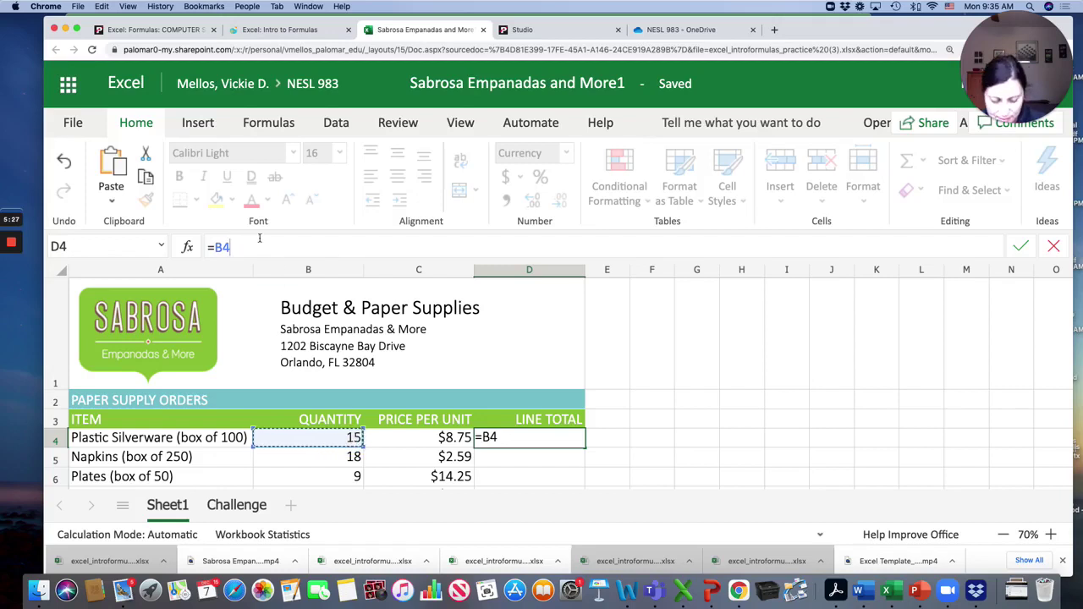
text(*)
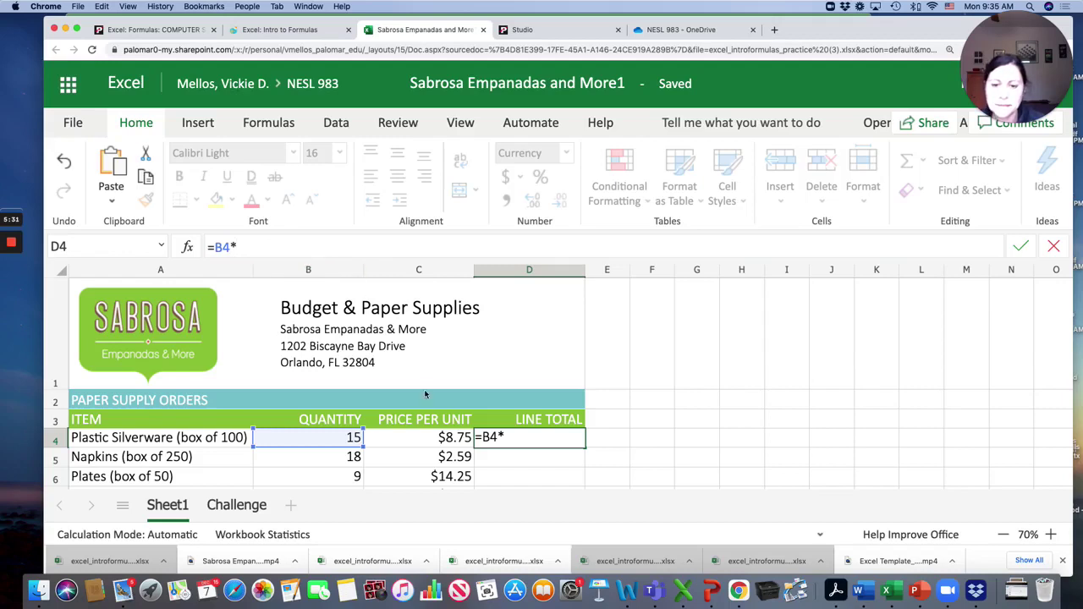
click(442, 438)
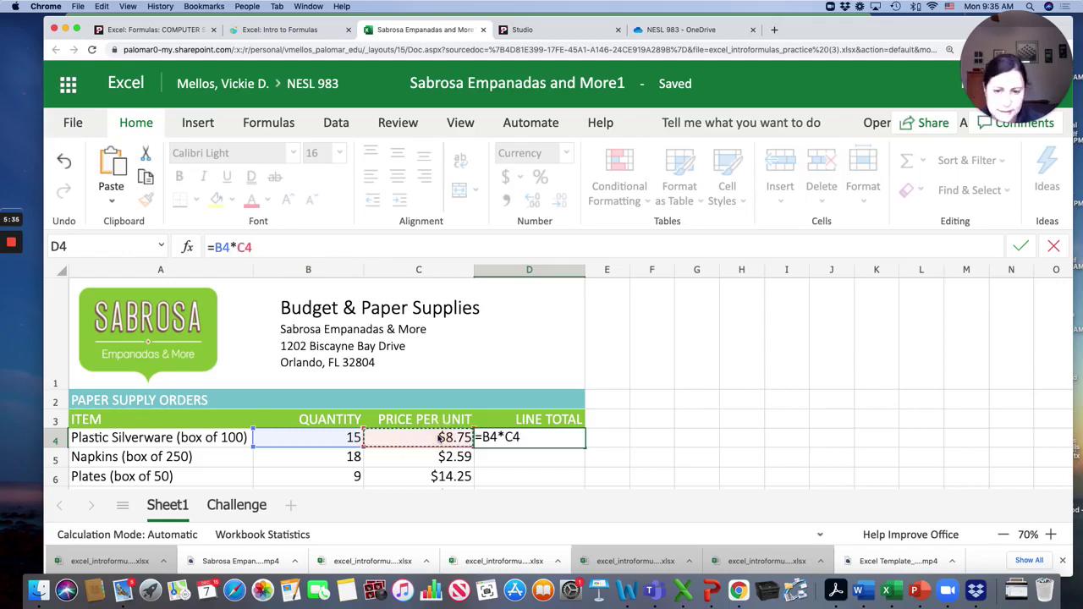
key(Return)
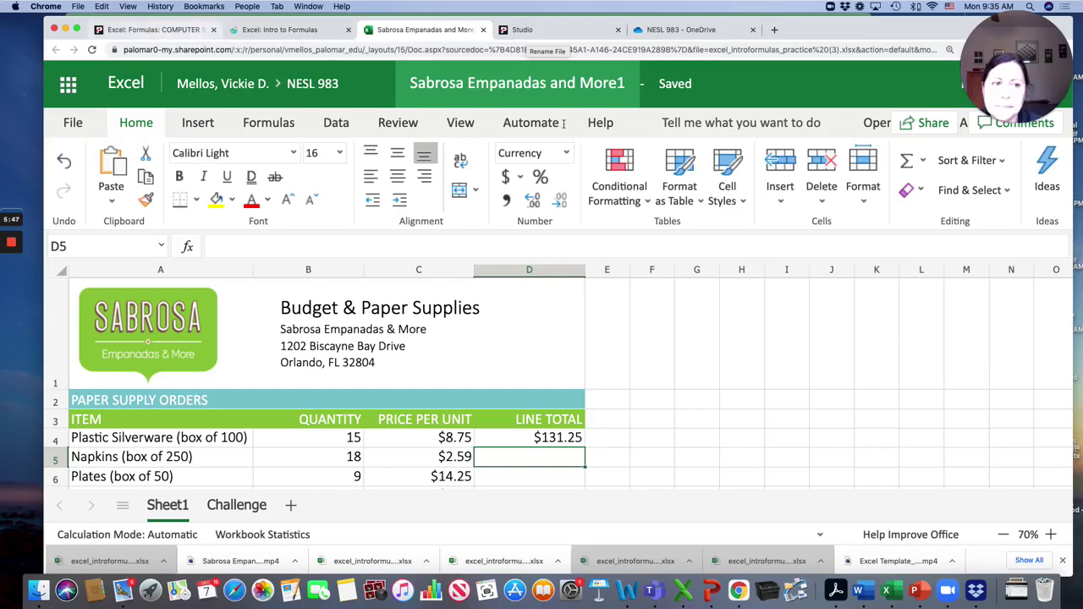
Consult the fill handle instructions for copying formulas on the course page and return to the Sabrosa Empanadas workbook.
click(144, 32)
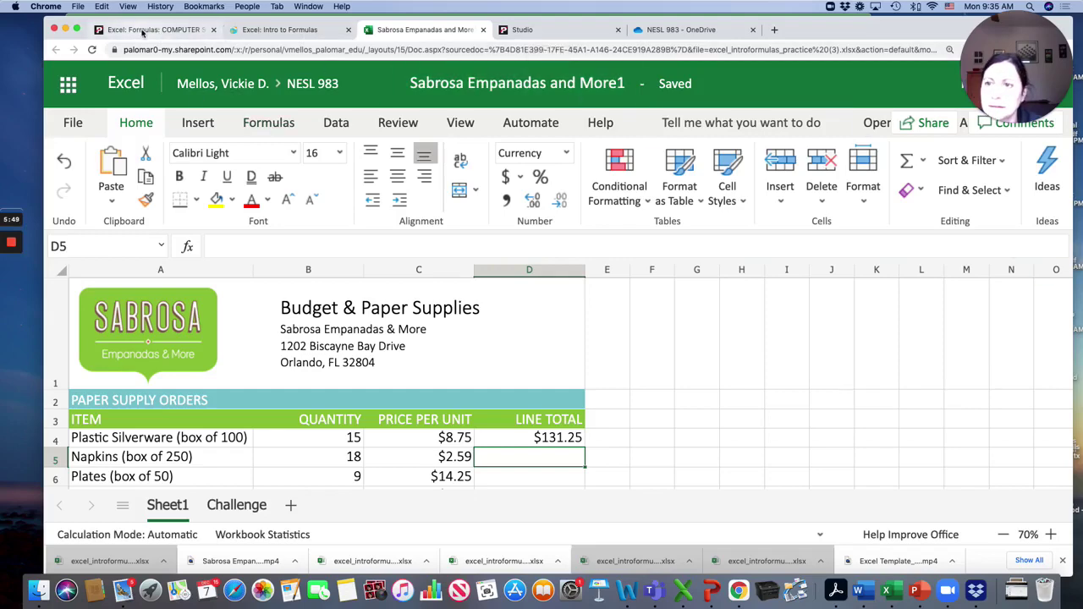
scroll(515, 290, down, 1)
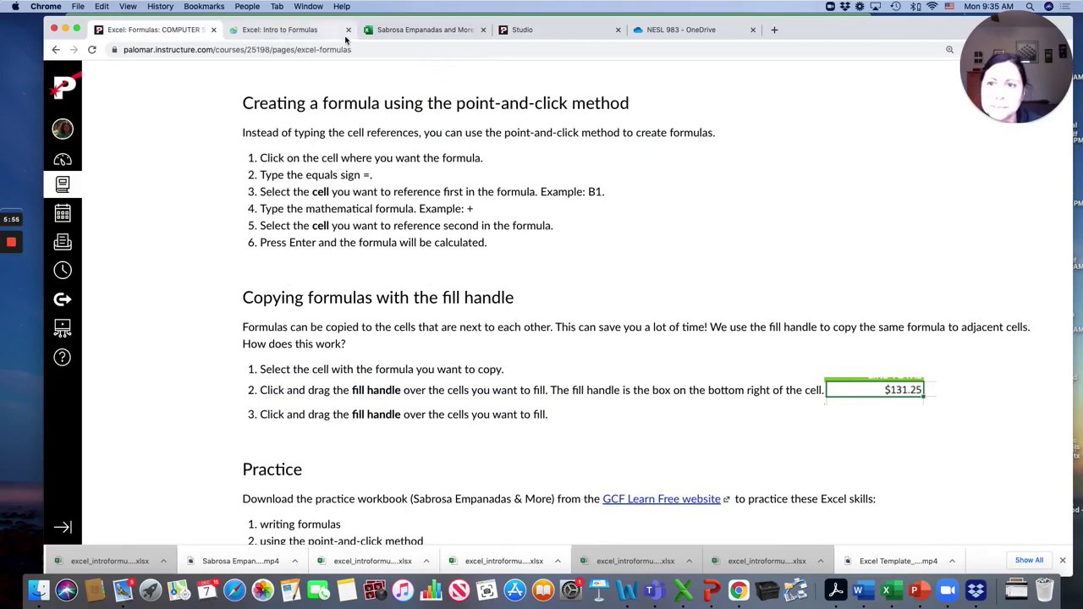
click(420, 30)
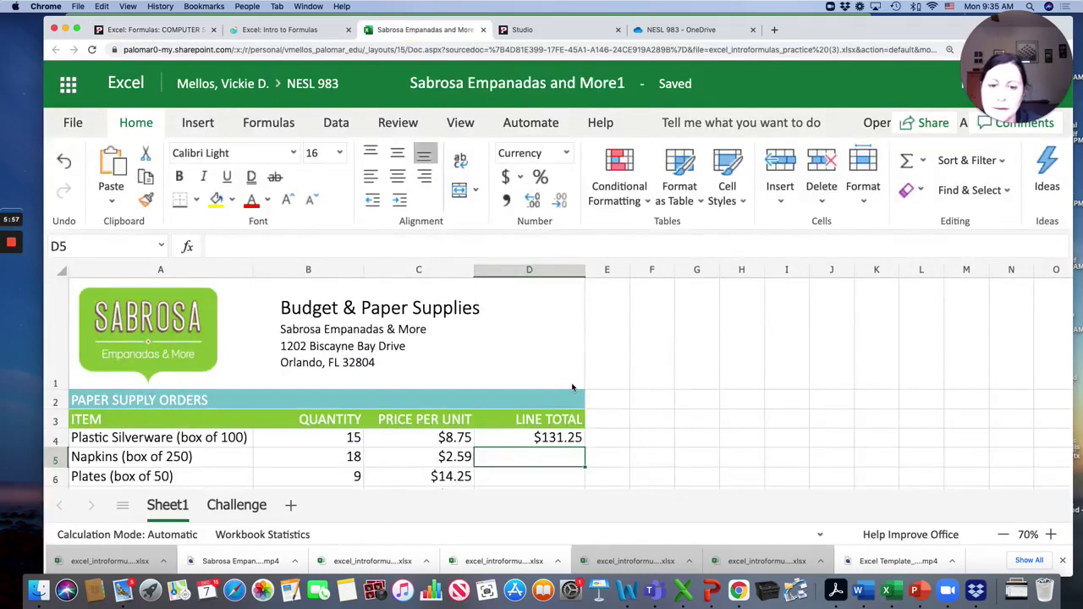
Copy the line total formula in D4 down through D7 with the fill handle for napkins, plates and plastic cups.
scroll(553, 450, down, 1)
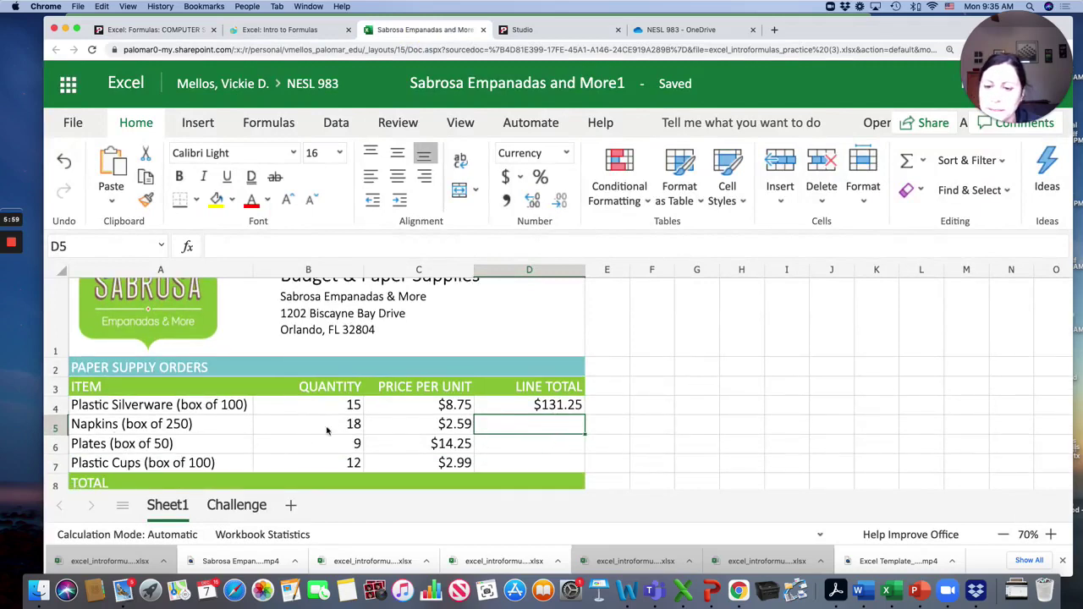
click(111, 428)
click(107, 447)
click(109, 468)
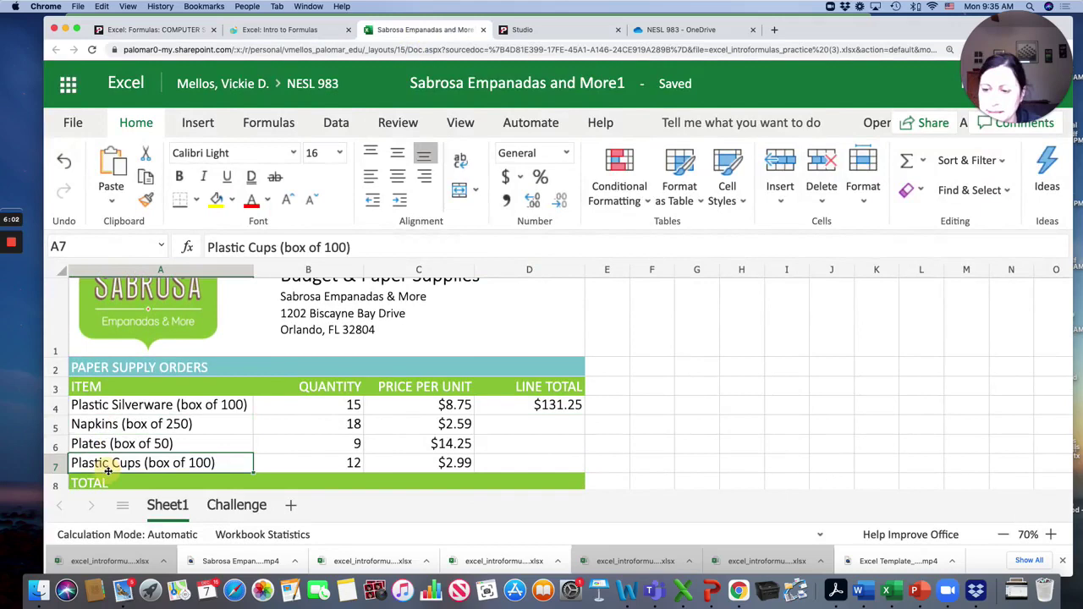
click(529, 427)
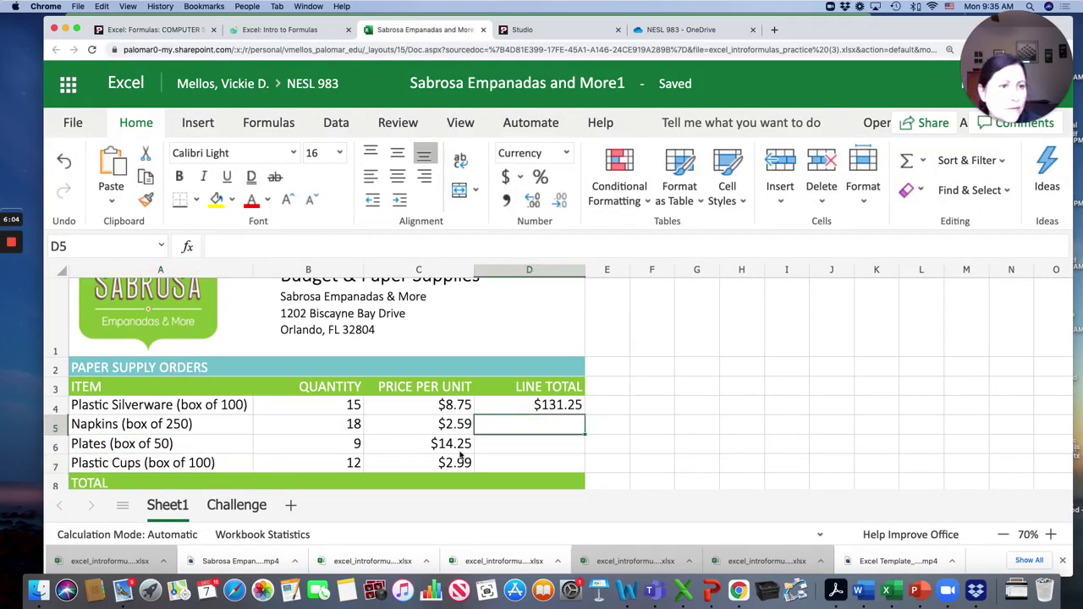
click(561, 409)
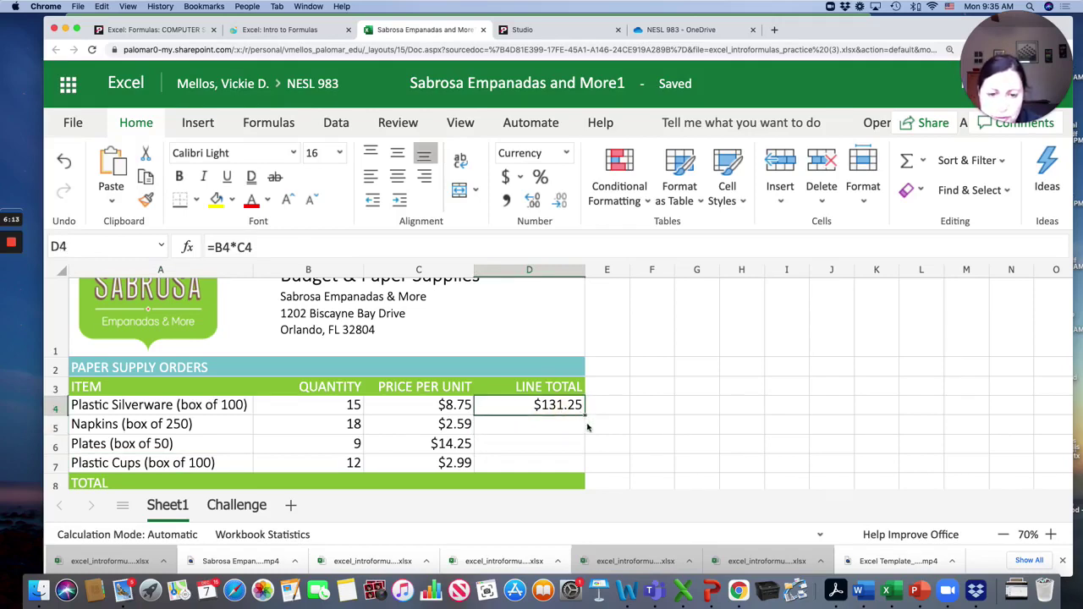
click(1051, 534)
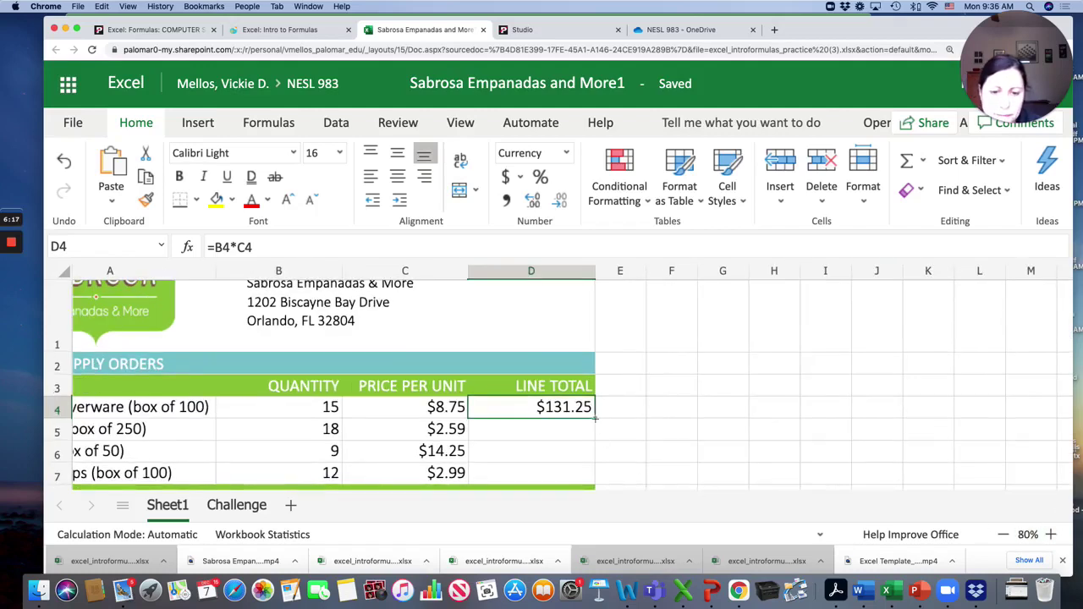
drag(596, 416, 595, 475)
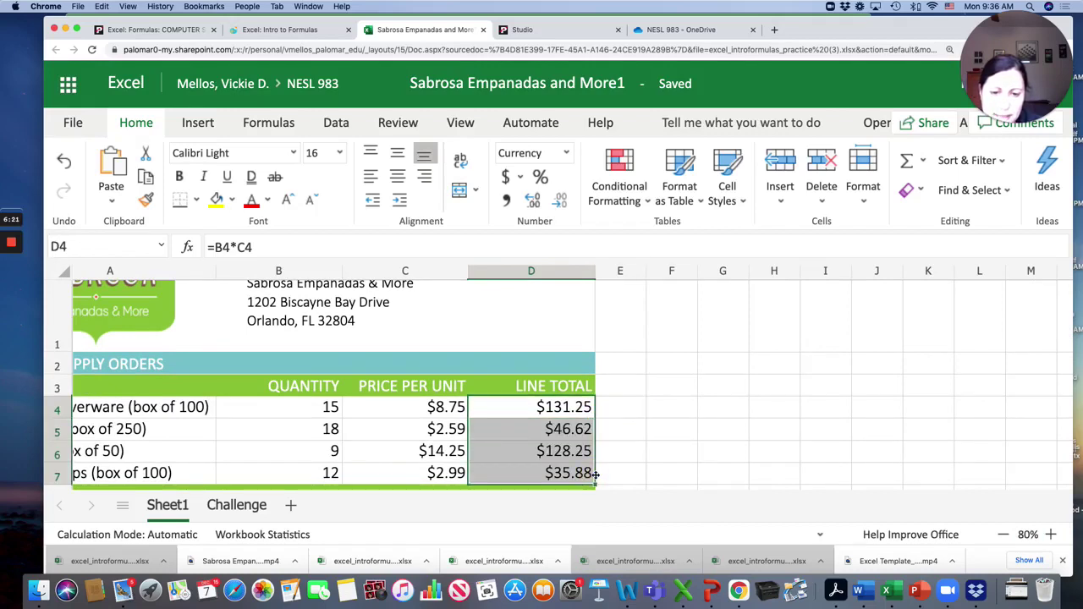
Inspect the copied formulas in cells D5 to D7 to check how the cell references adjust for each row.
click(564, 429)
click(565, 449)
click(567, 475)
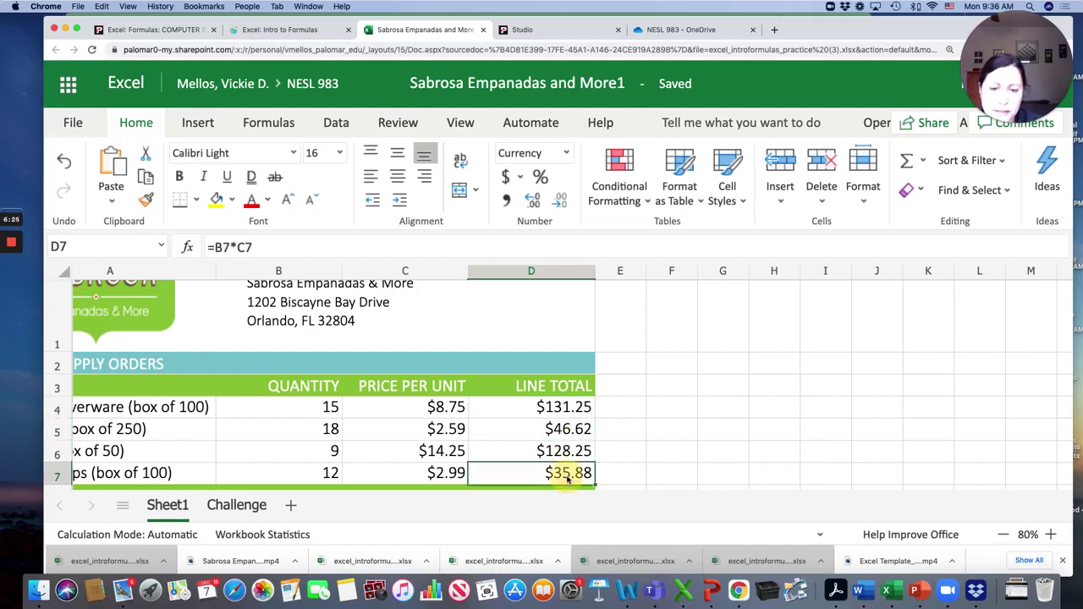
click(566, 451)
click(563, 429)
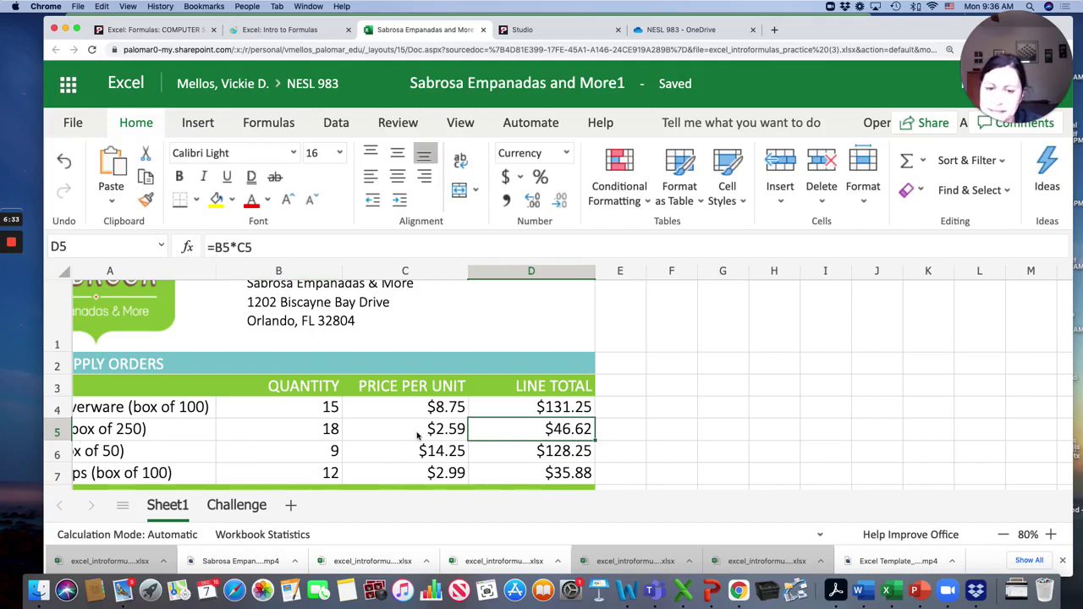
click(324, 457)
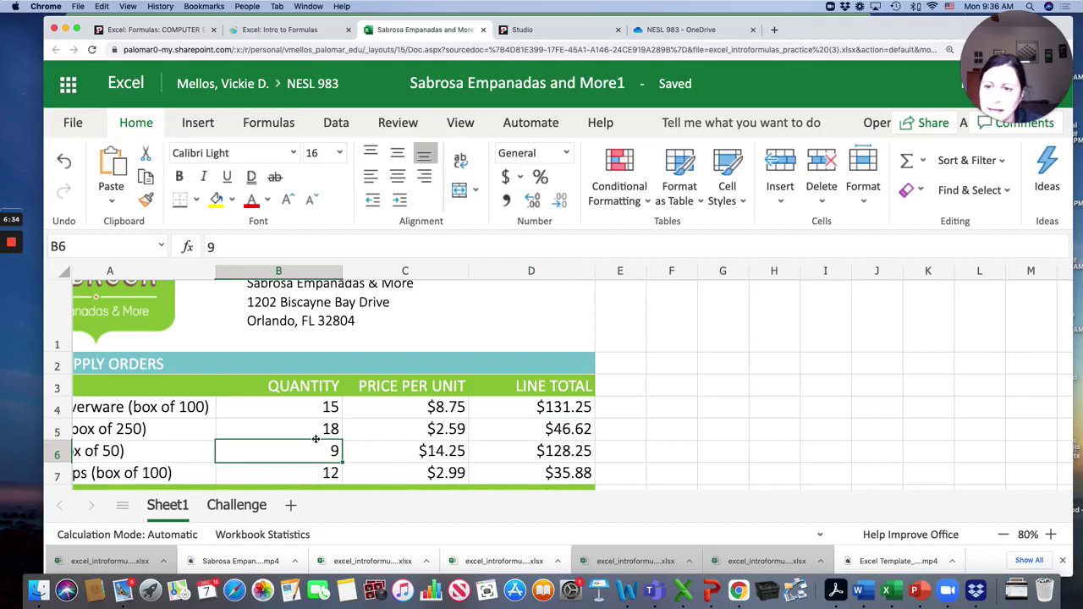
click(579, 458)
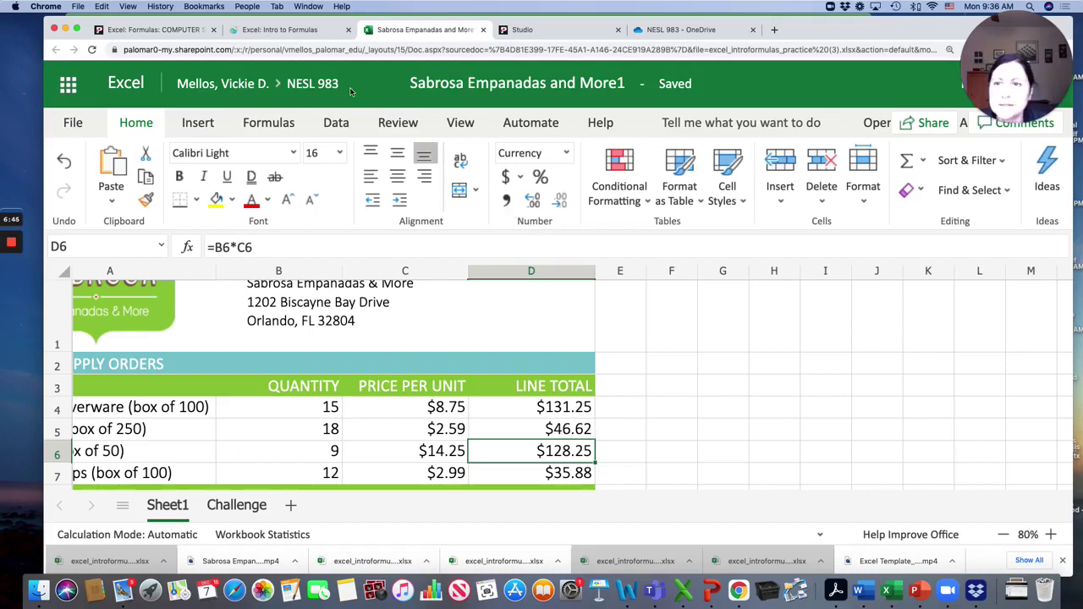
Read the practice tasks for Sheet 1 on the course page and view the GCF Intro to Formulas page.
click(156, 32)
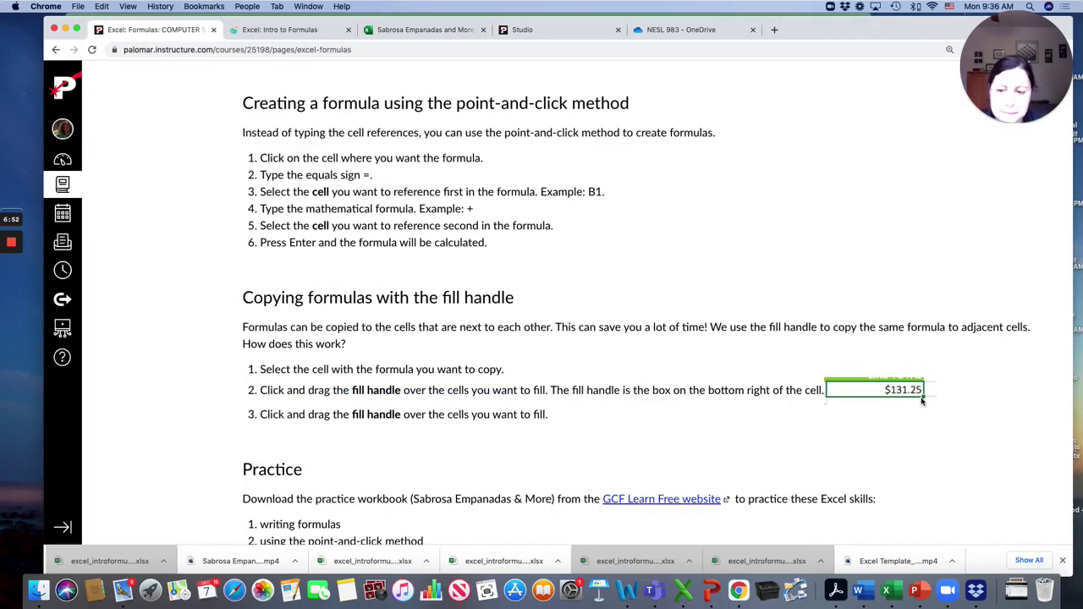
scroll(923, 401, down, 5)
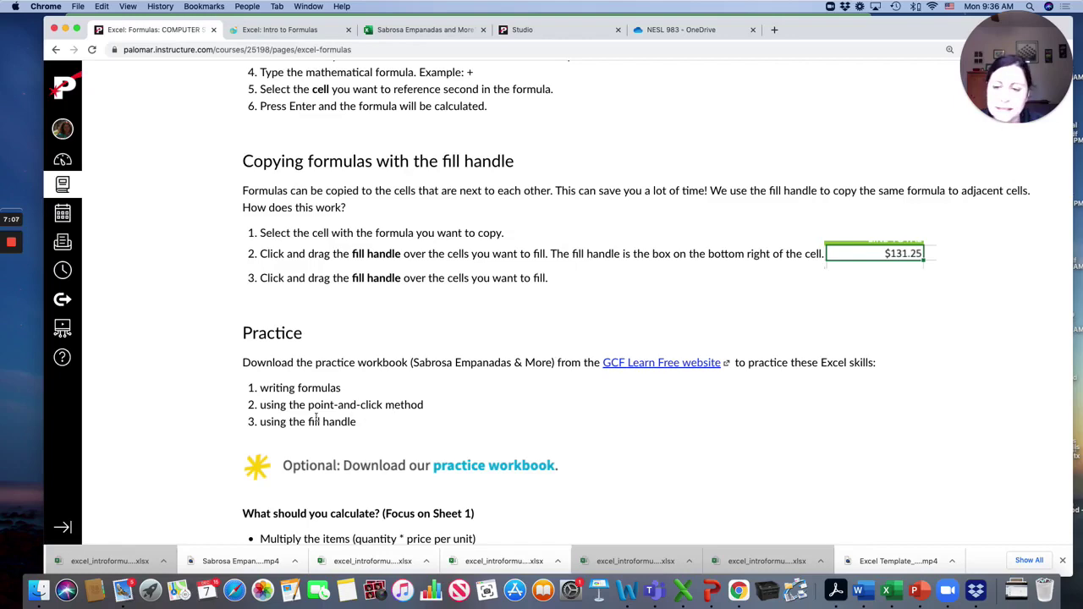
scroll(365, 442, down, 2)
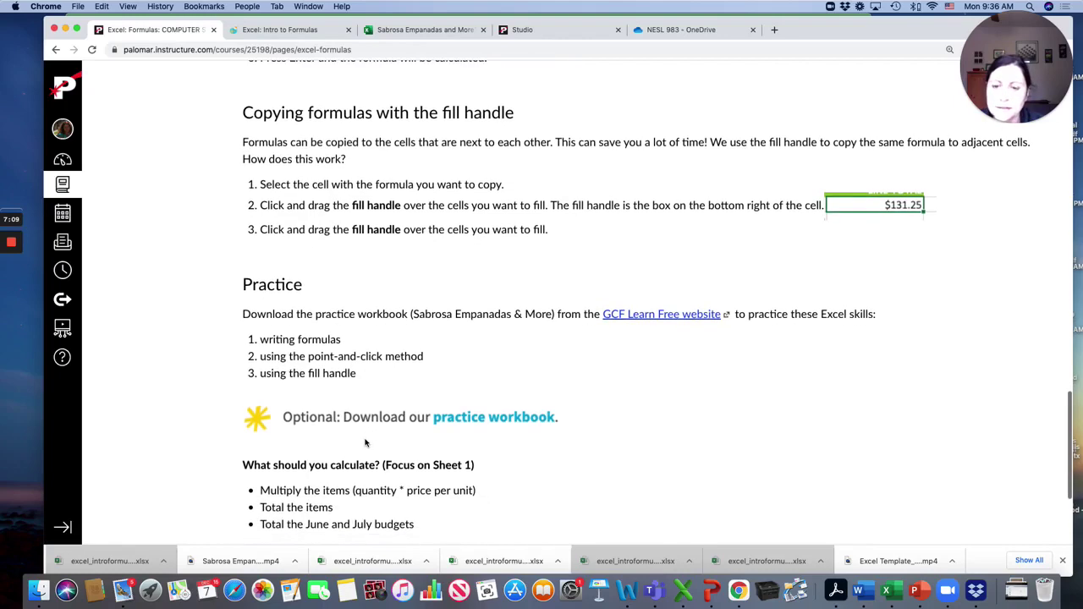
click(298, 31)
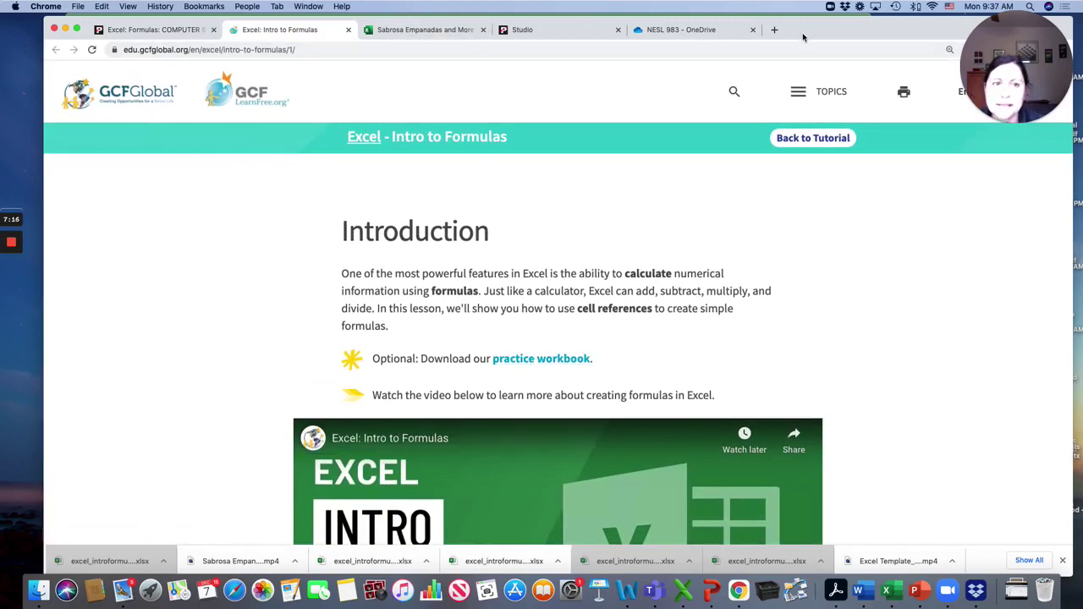
Switch to desktop Excel, close the excel_introformulas_practice (4) workbook and bring up the excel_introformulas_practice workbook.
drag(801, 36, 802, 81)
click(706, 28)
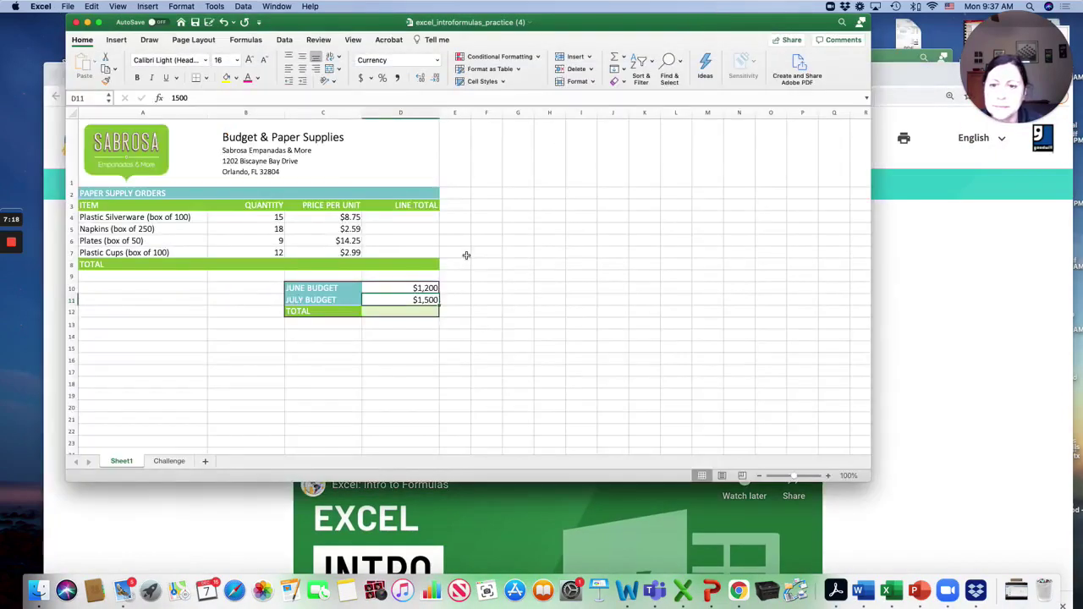
click(406, 217)
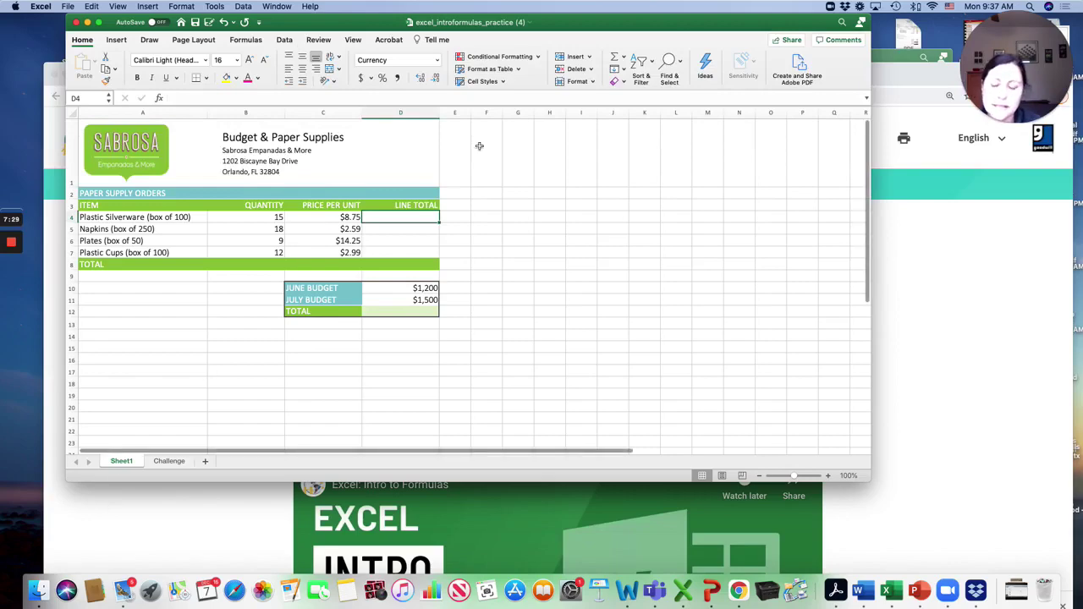
click(74, 23)
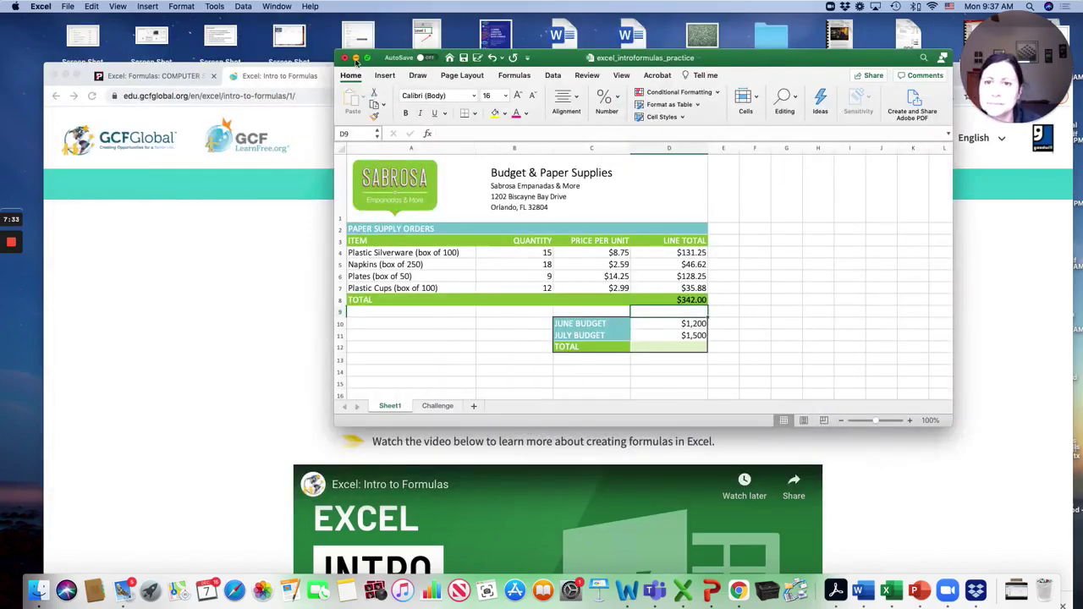
click(712, 368)
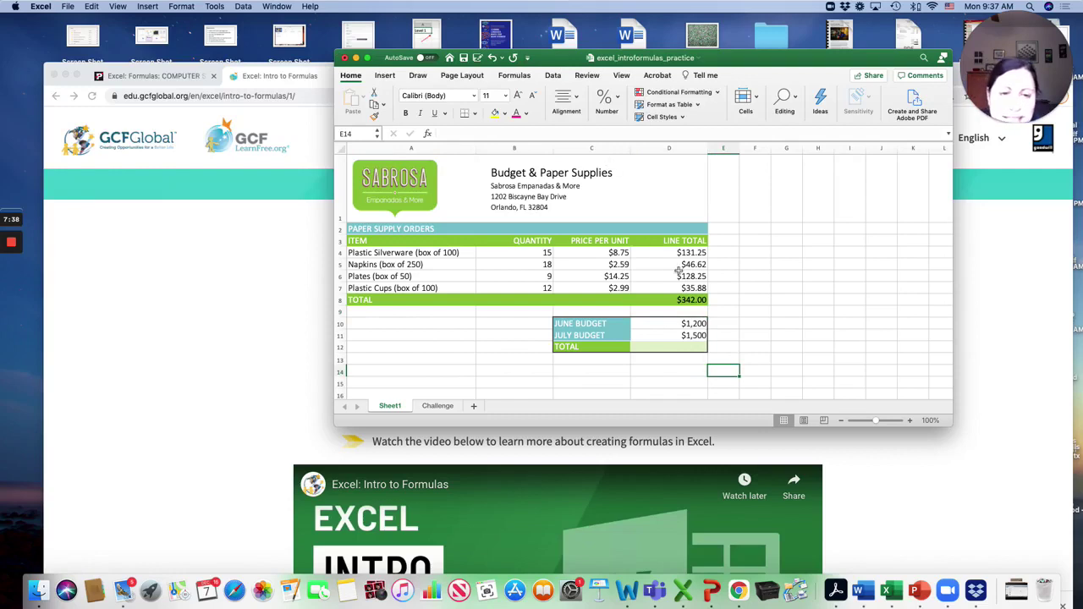
Enter the formula =D10+D11 in cell D12 to total the June and July budgets, picking both cells on the sheet.
click(687, 345)
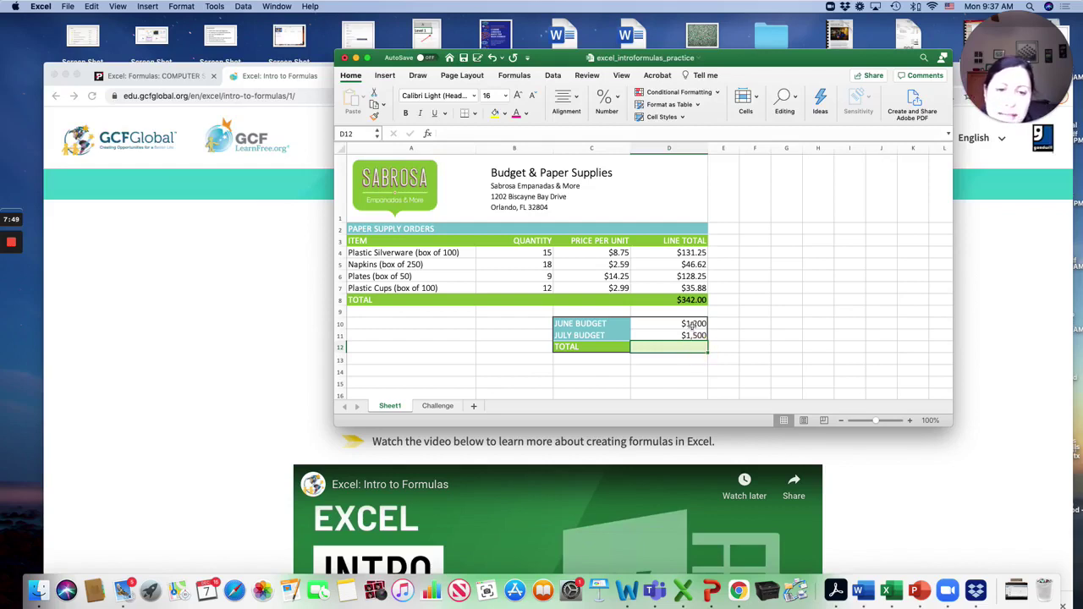
click(693, 325)
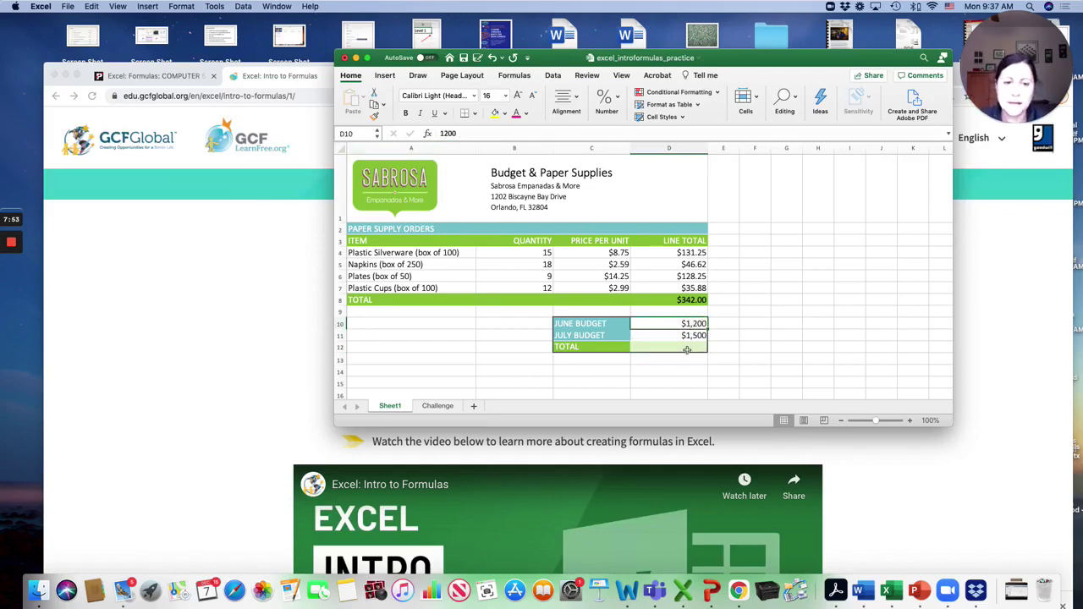
click(693, 350)
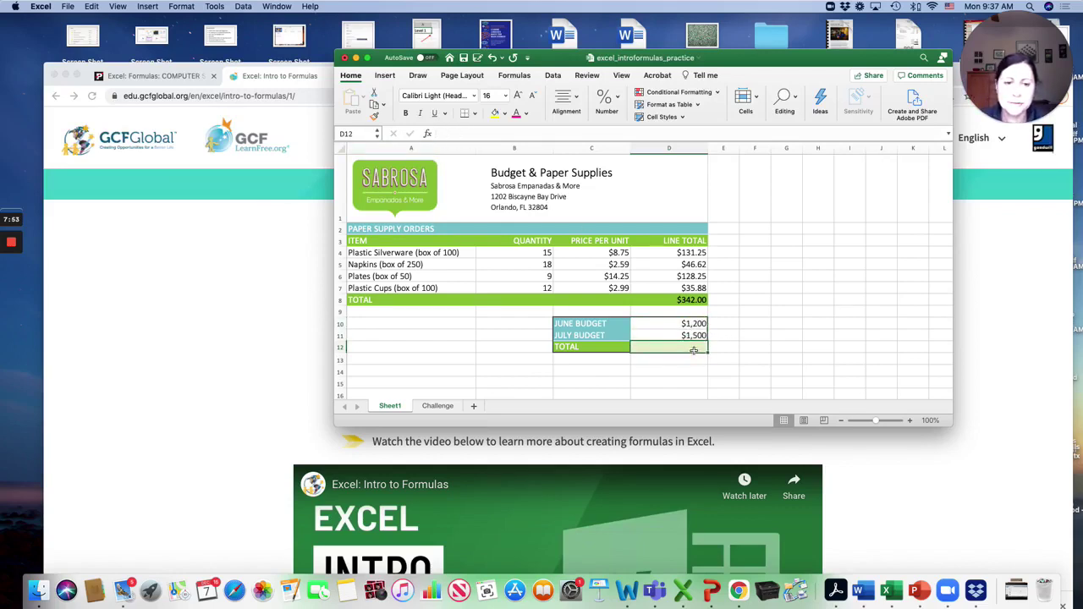
click(441, 134)
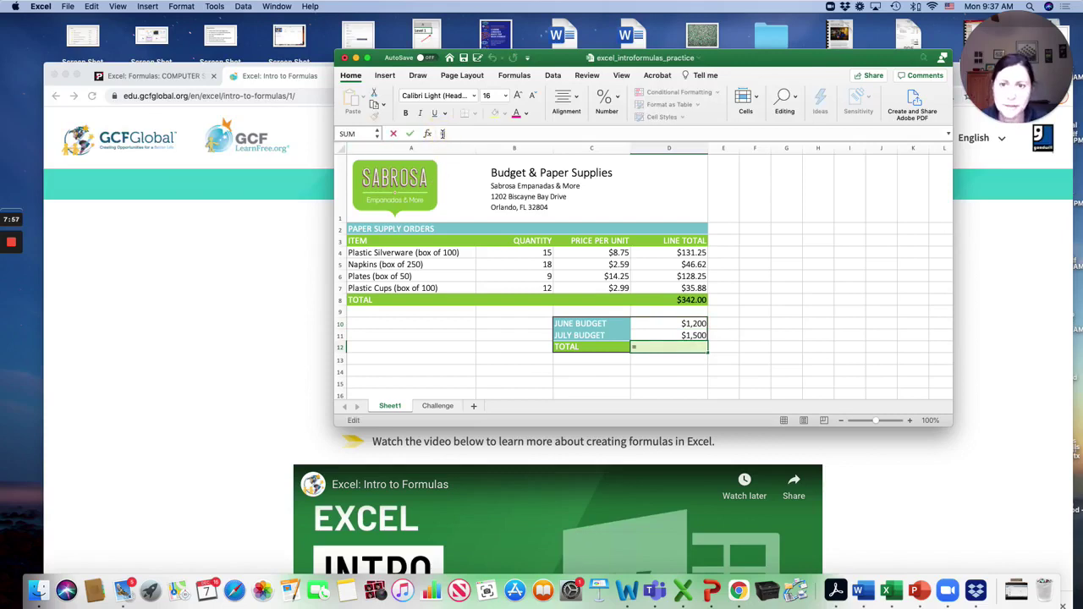
text(=)
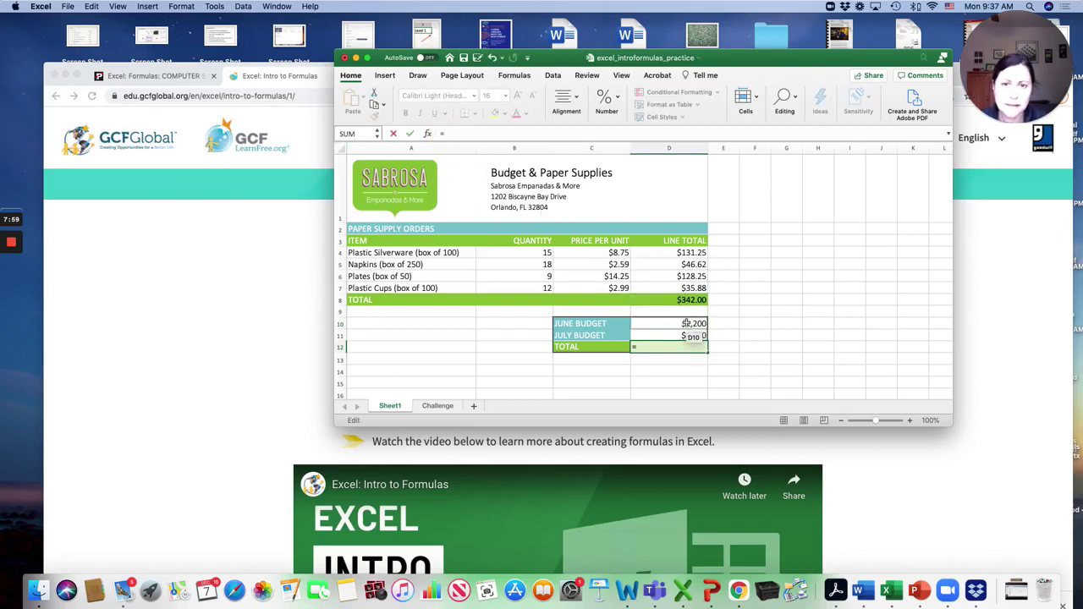
click(687, 323)
text(+)
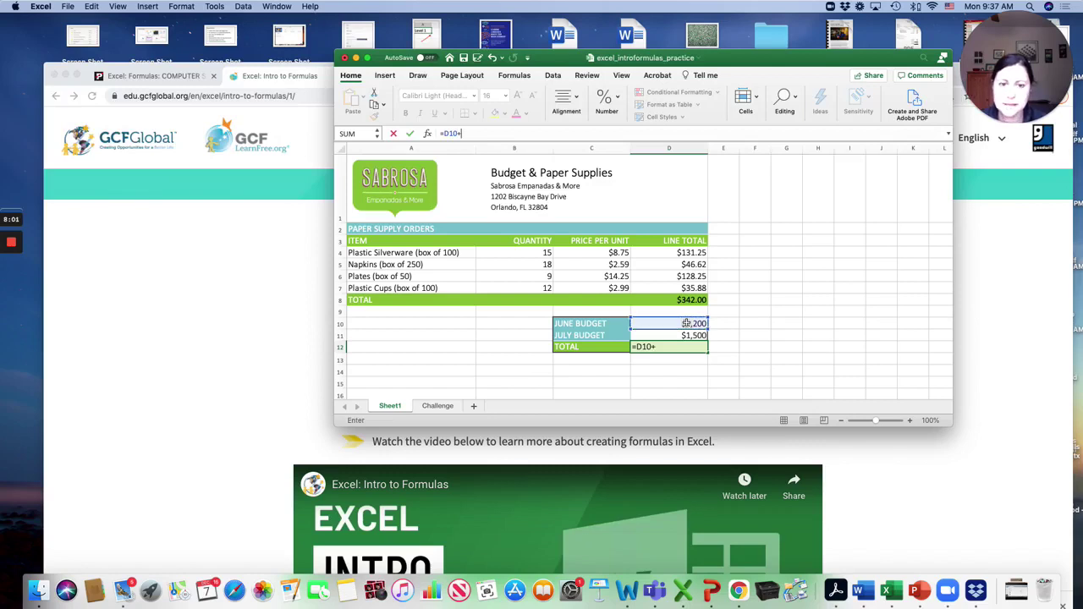
click(694, 335)
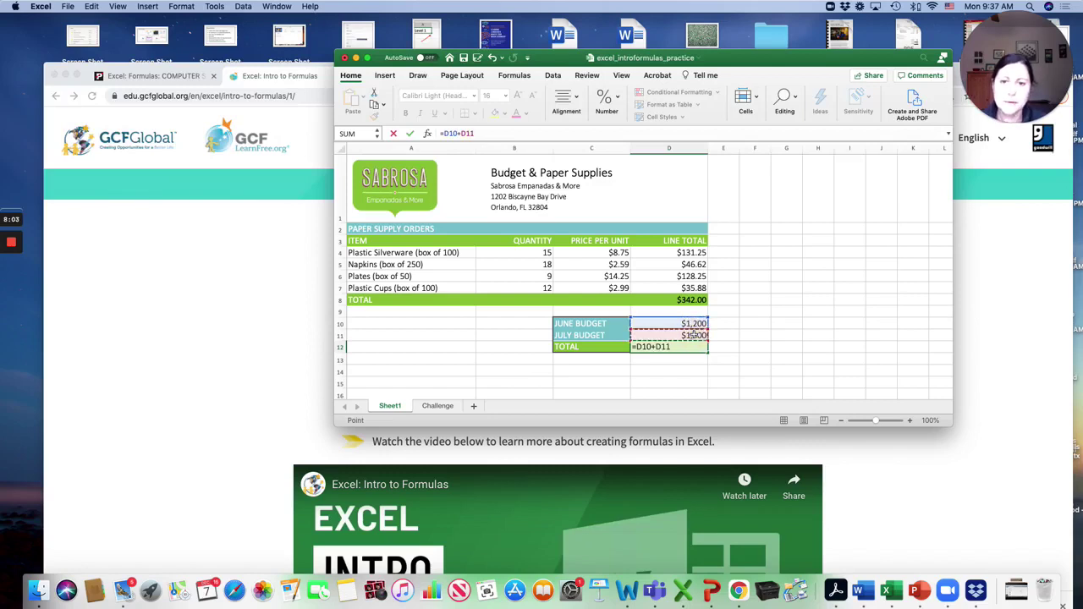
key(Return)
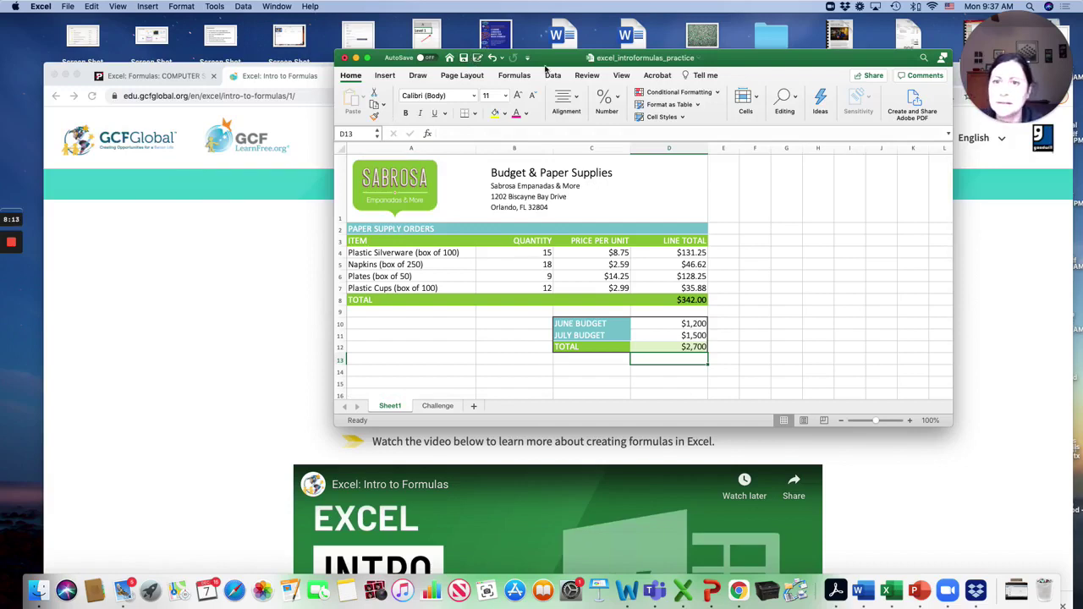
Save the excel_introformulas_practice workbook, close it and return to the browser window.
click(464, 58)
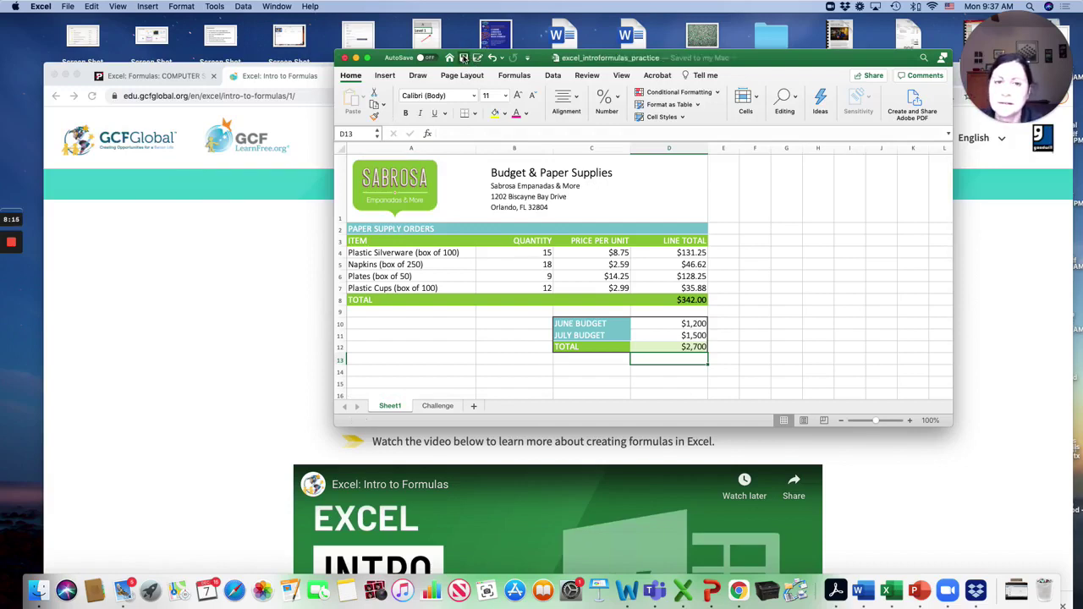
click(344, 57)
drag(798, 72, 781, 25)
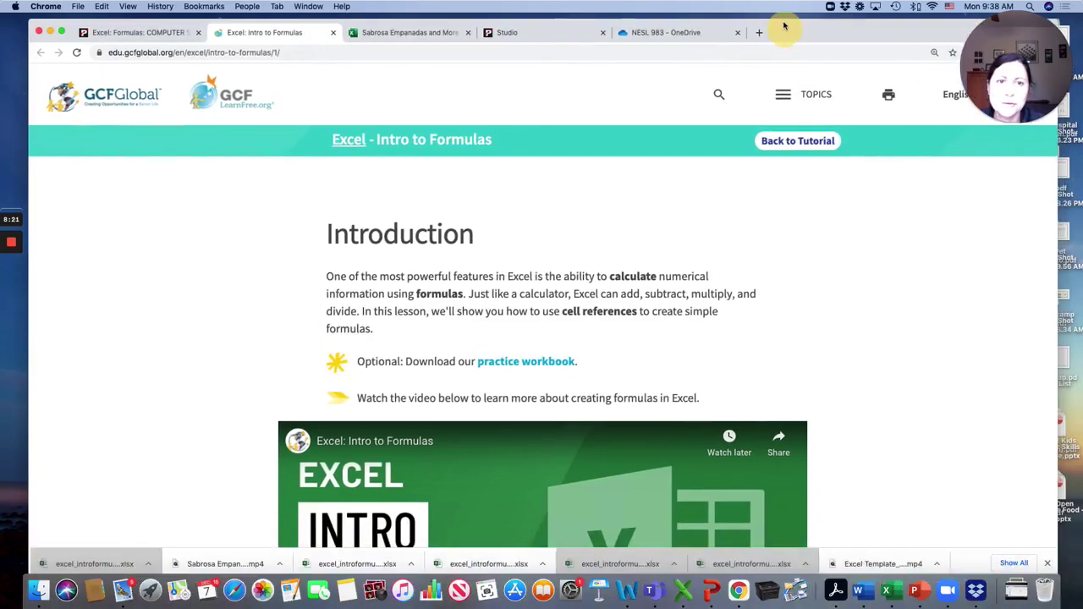
Open the NESL 983 folder in OneDrive and upload the downloaded excel_introformulas_practice (4) workbook to it.
click(638, 36)
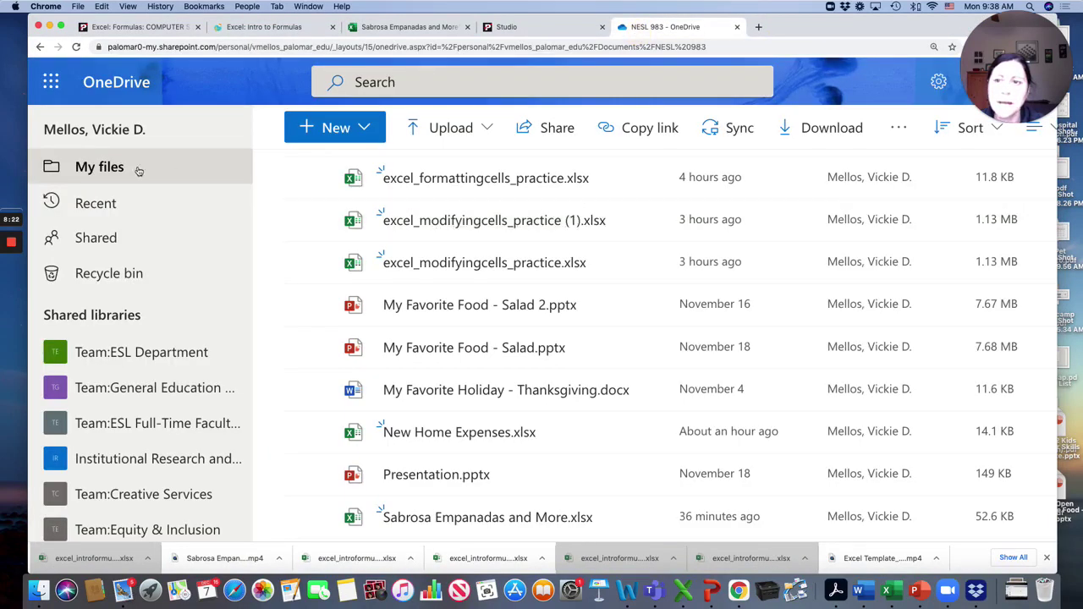
click(51, 80)
click(245, 209)
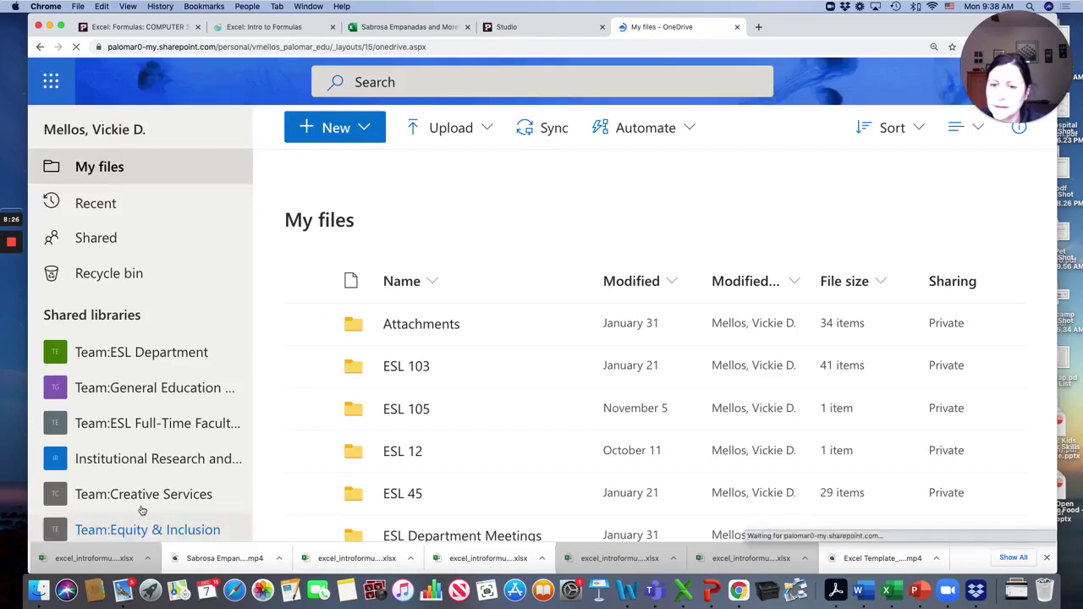
scroll(508, 390, down, 3)
click(411, 469)
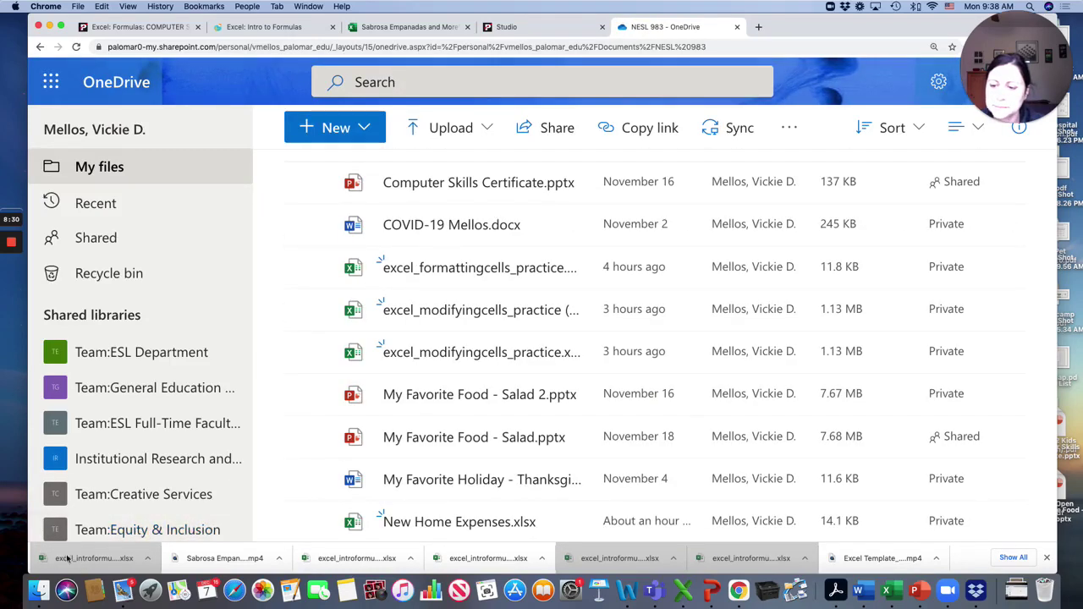
drag(72, 559, 432, 354)
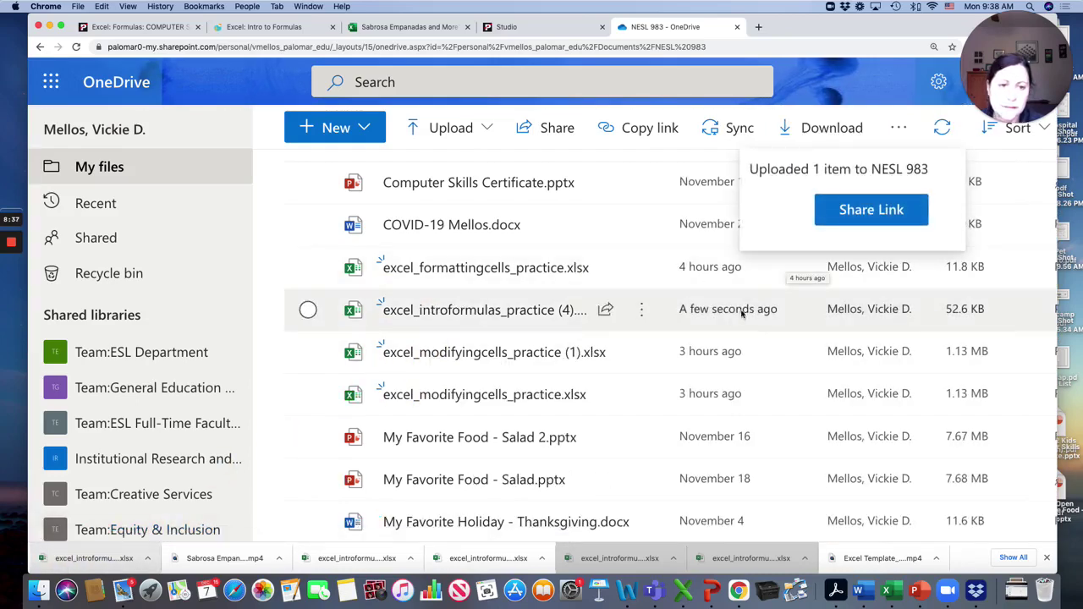
Rename the uploaded excel_introformulas_practice (4) file in OneDrive to "Sabrosa Empanadas and More - Practice".
mouse_move(643, 312)
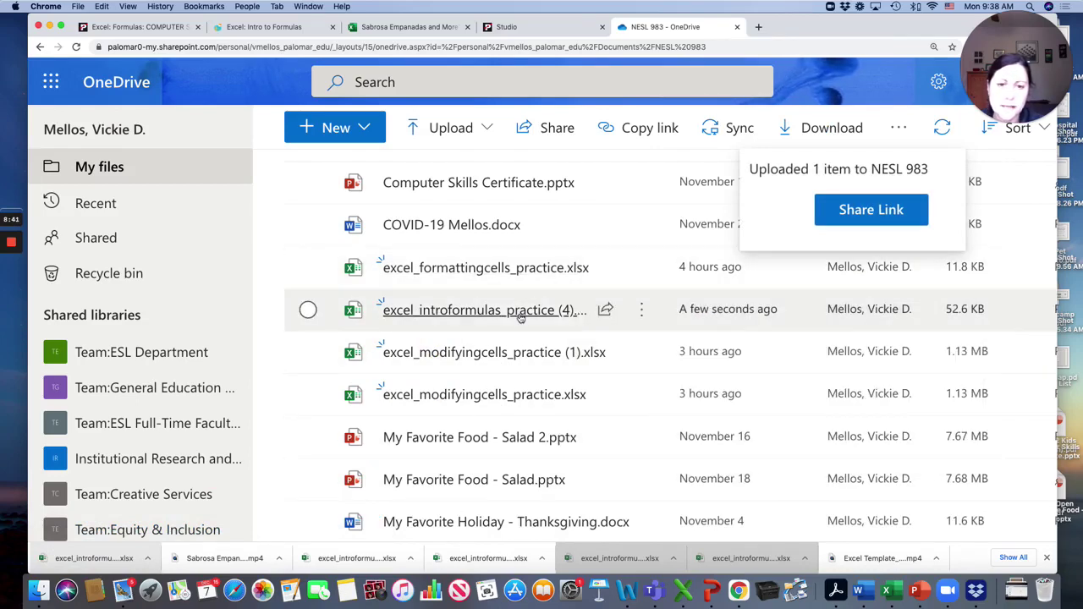
right_click(657, 310)
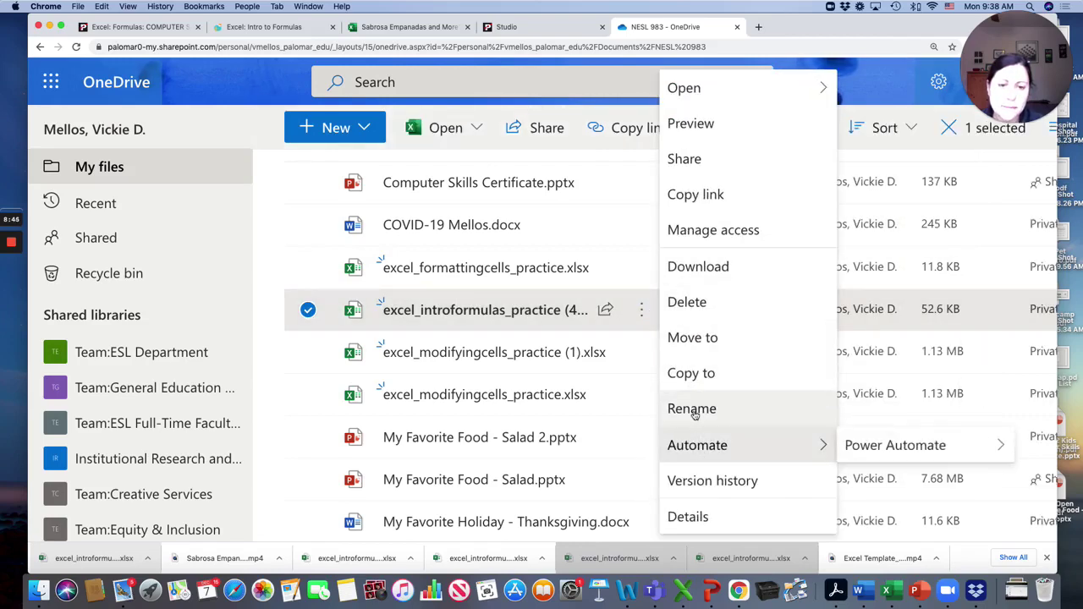
click(692, 409)
text(Sabr)
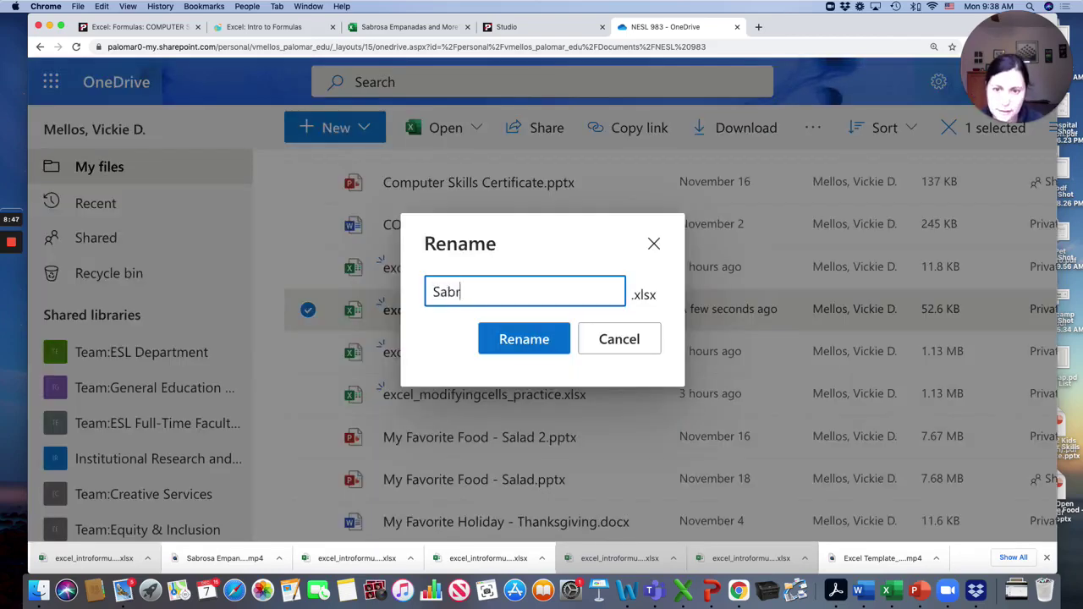
text(osa Em)
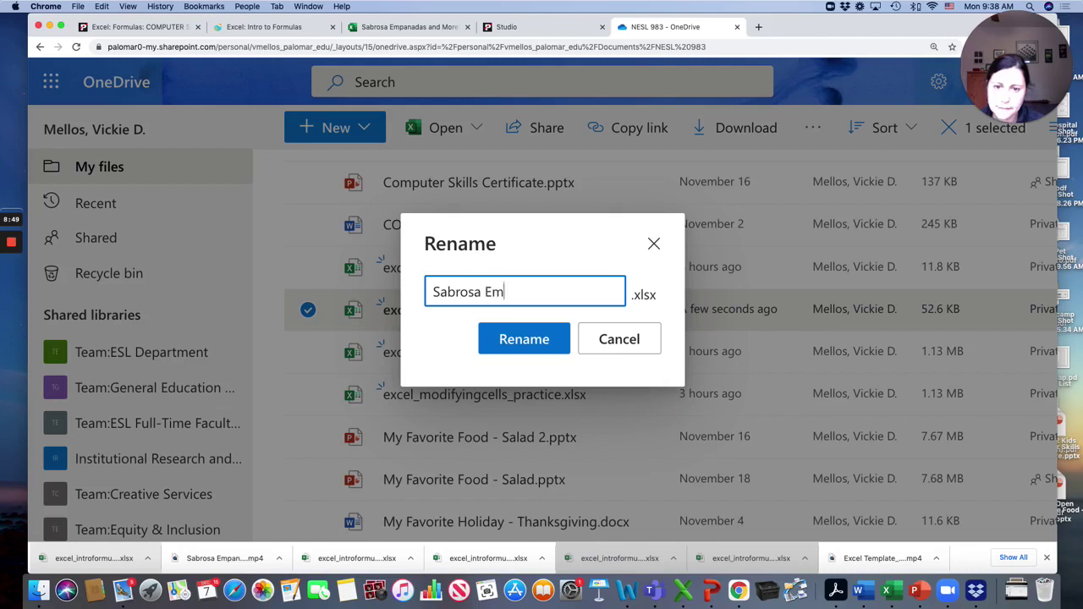
text(panadas and More)
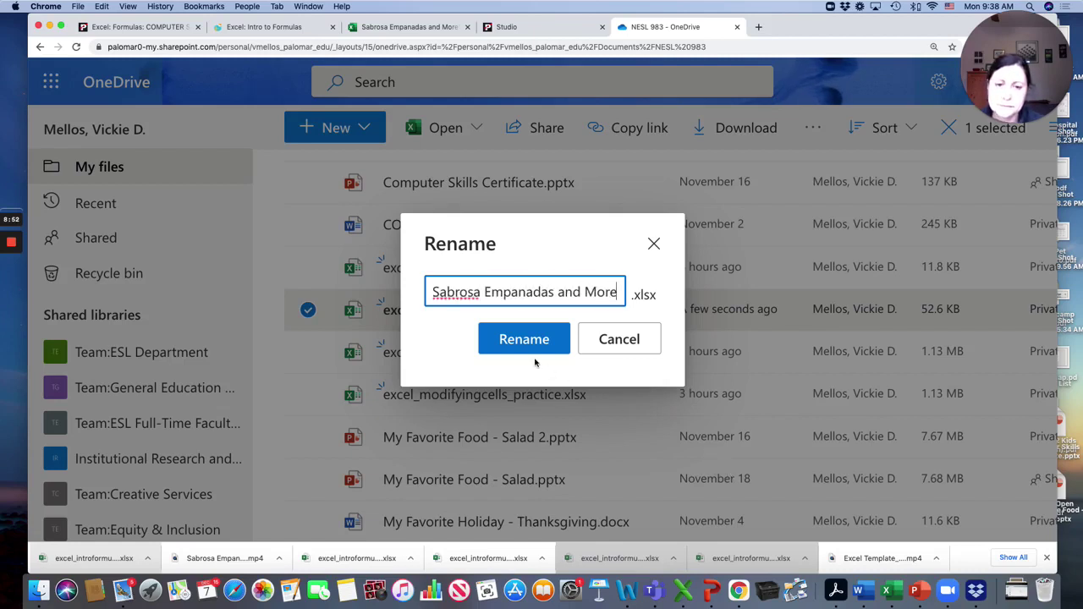
text( - Practice)
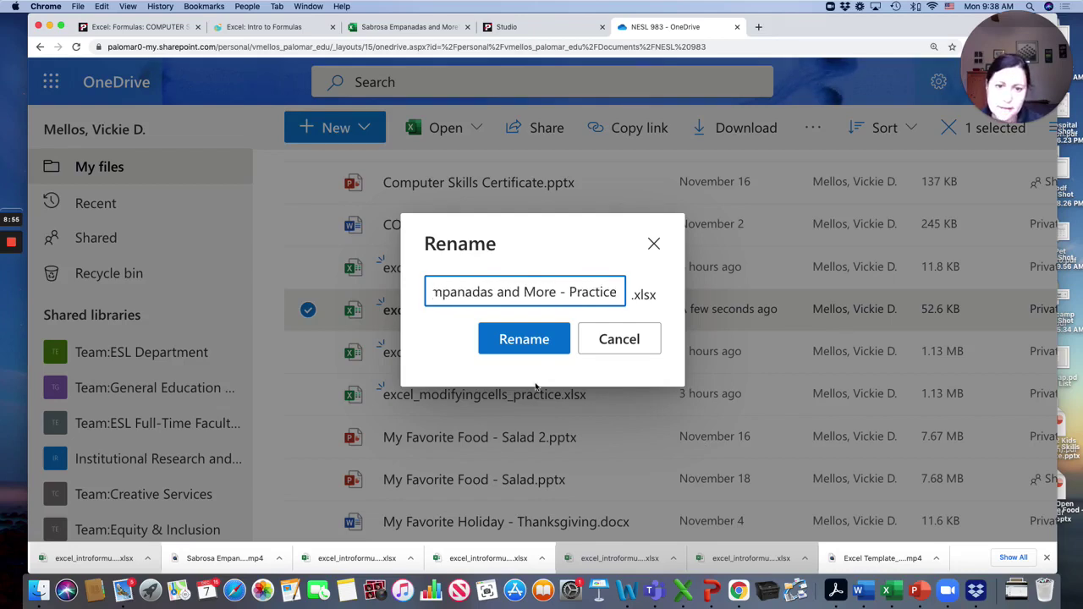
click(524, 343)
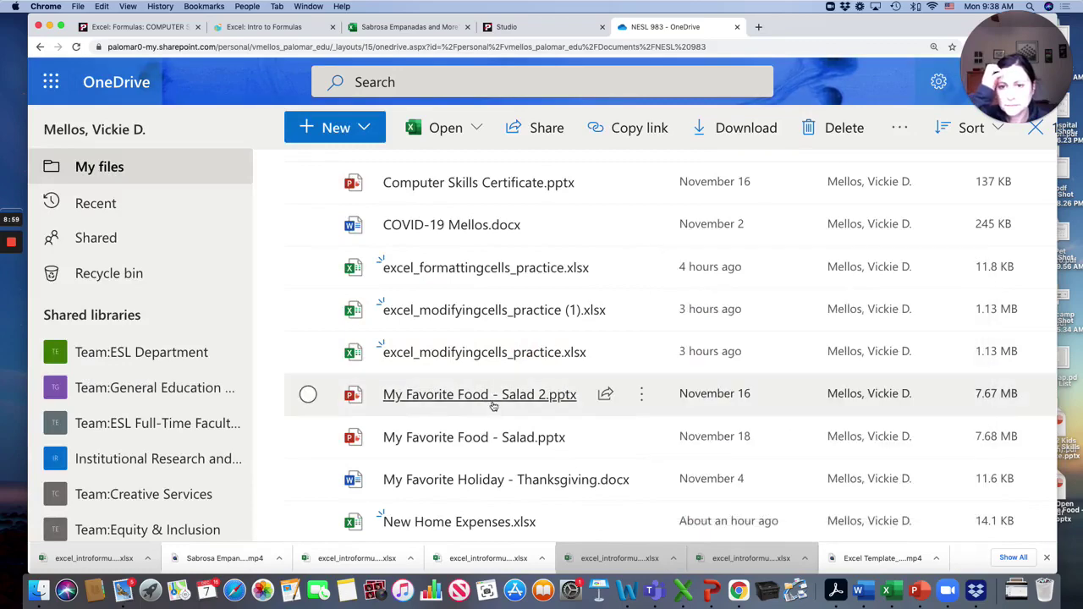
Open the renamed Sabrosa Empanadas and More - Practice workbook from the NESL 983 folder and look over Sheet1.
scroll(496, 398, down, 3)
scroll(493, 406, down, 1)
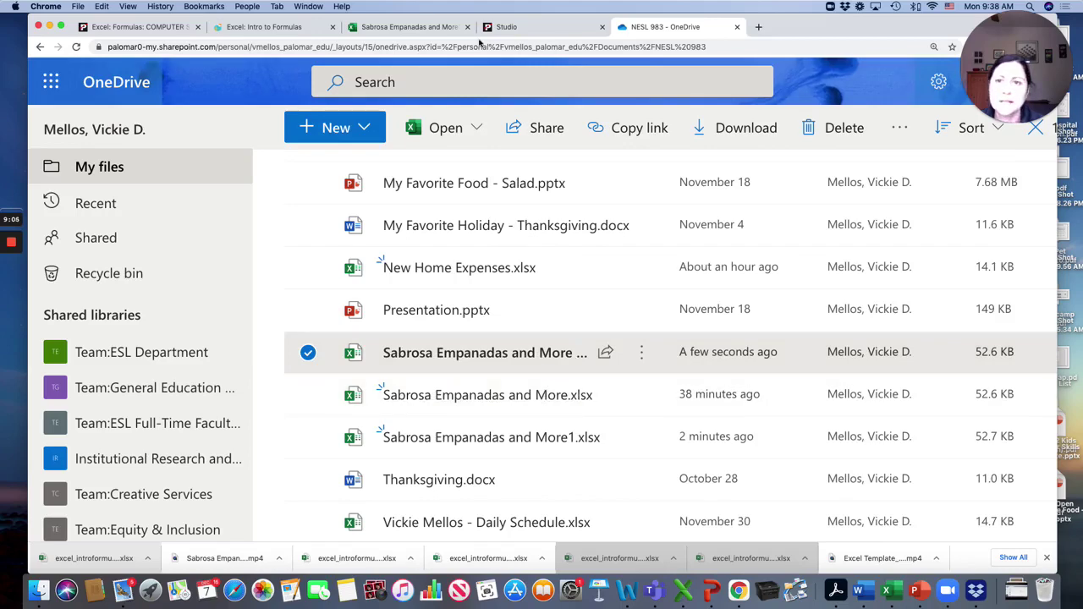
click(444, 361)
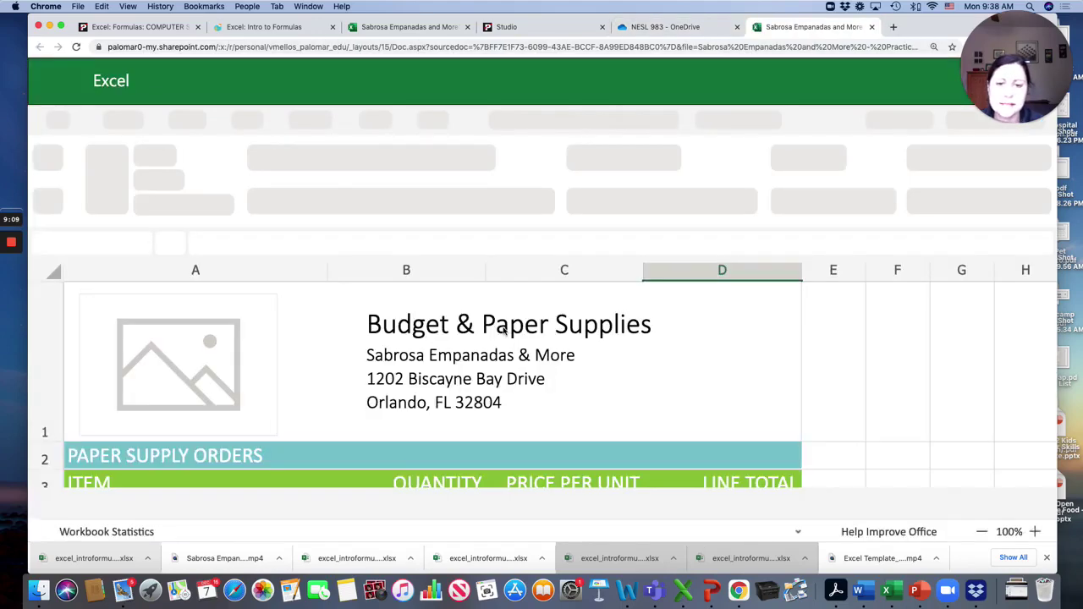
scroll(508, 333, down, 5)
scroll(503, 331, down, 2)
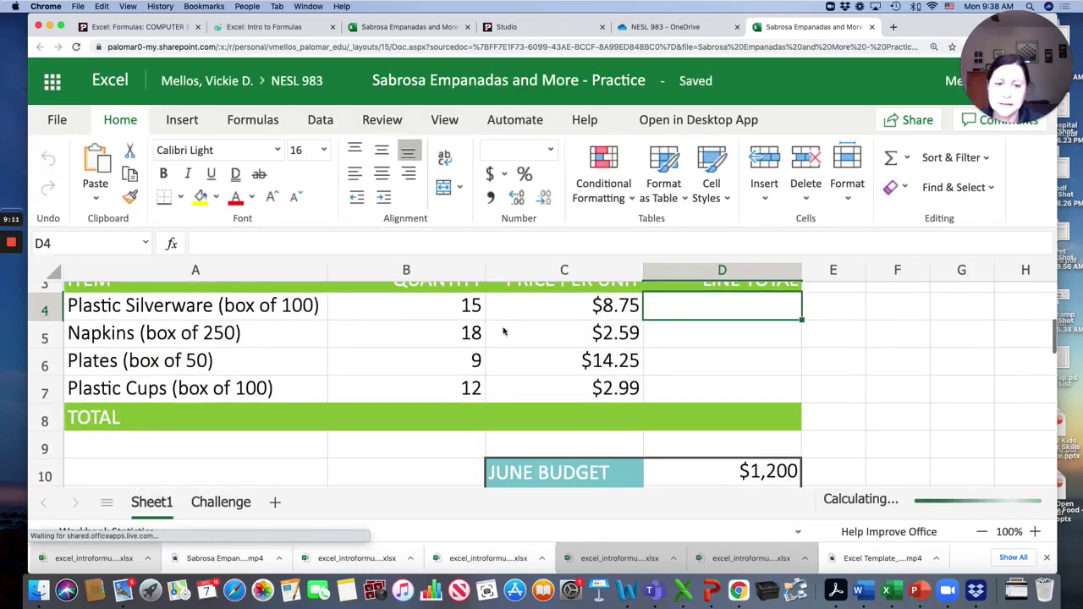
scroll(504, 333, up, 5)
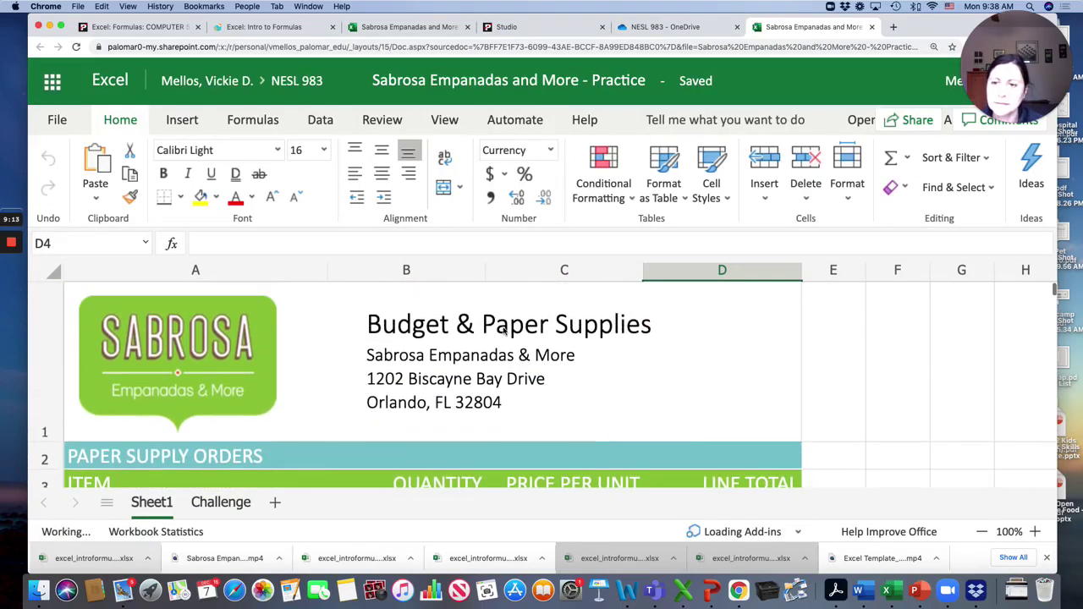
scroll(503, 333, down, 2)
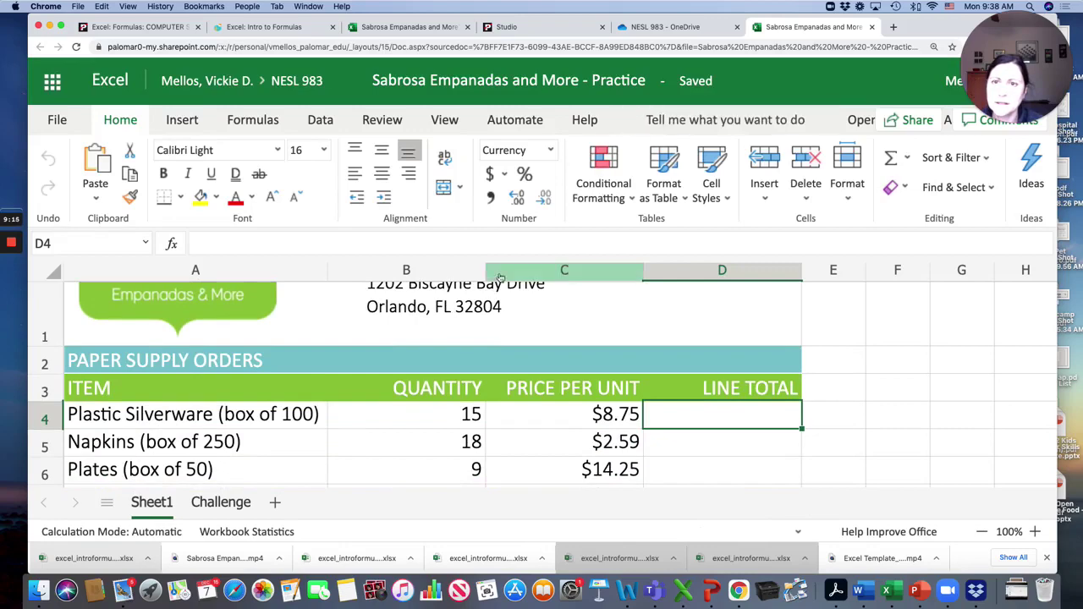
Review the practice instructions on the Excel: Formulas course page, then return to the practice workbook.
click(144, 27)
scroll(475, 313, down, 5)
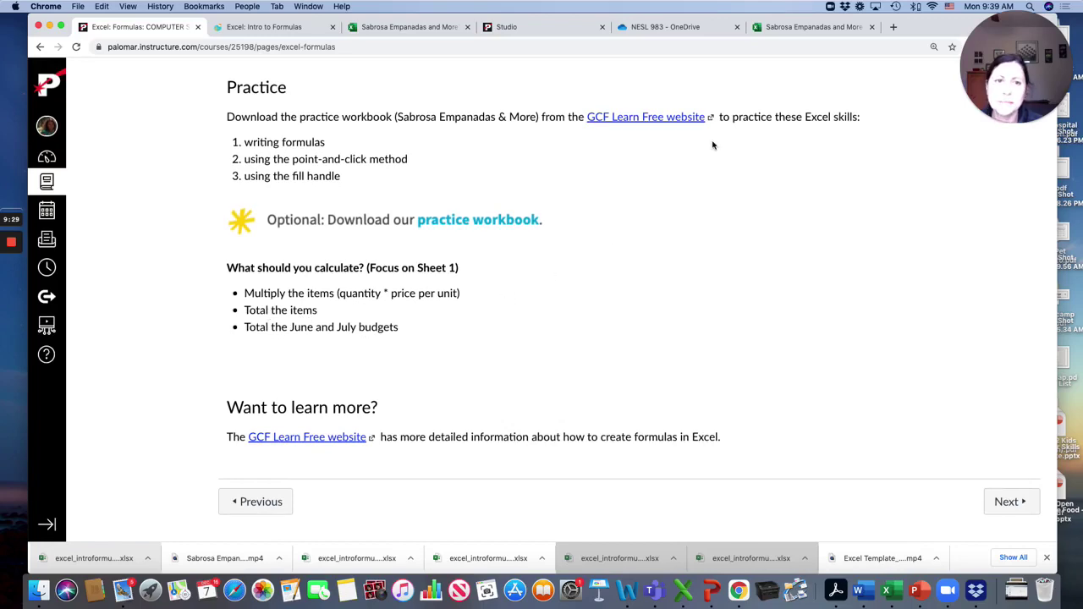
click(783, 28)
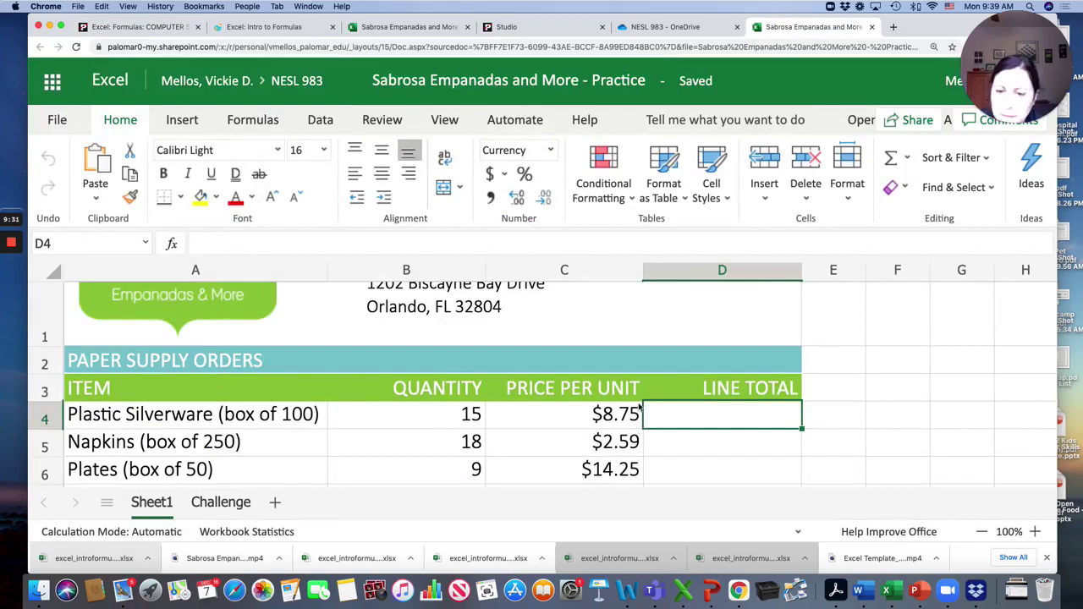
Enter the formula =B4*C4 in cell D4, picking both cells on the sheet, and fill it down through D7.
scroll(701, 425, up, 2)
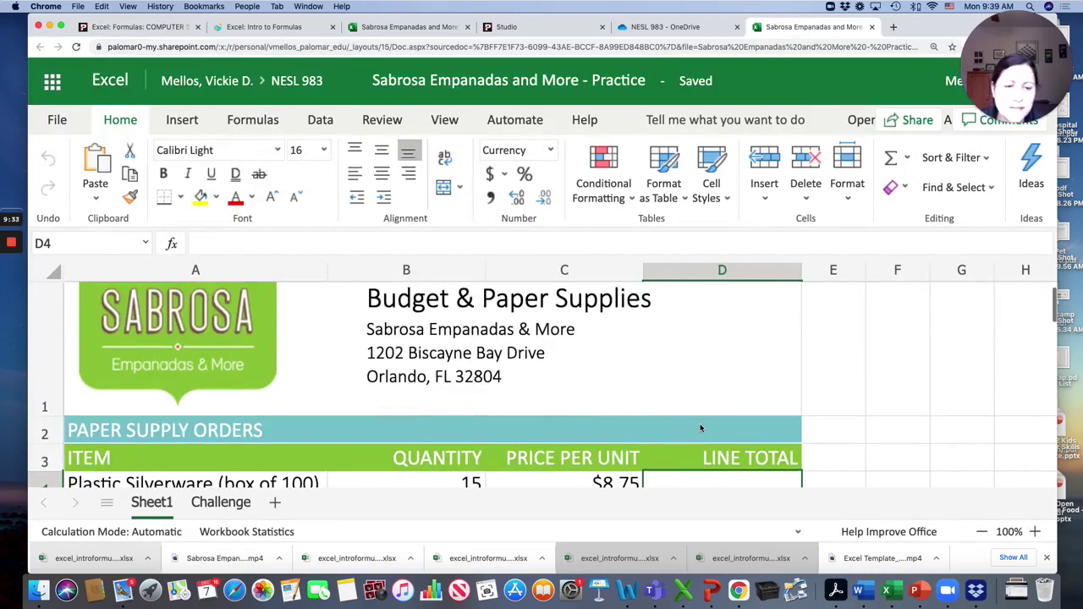
scroll(702, 426, down, 4)
scroll(701, 428, down, 1)
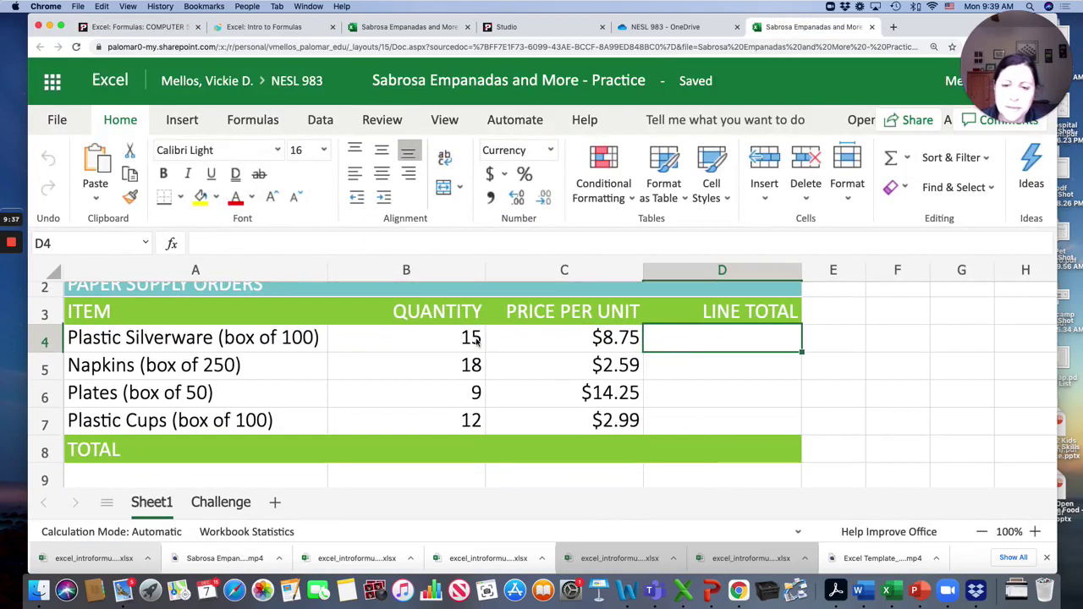
click(297, 244)
text(=)
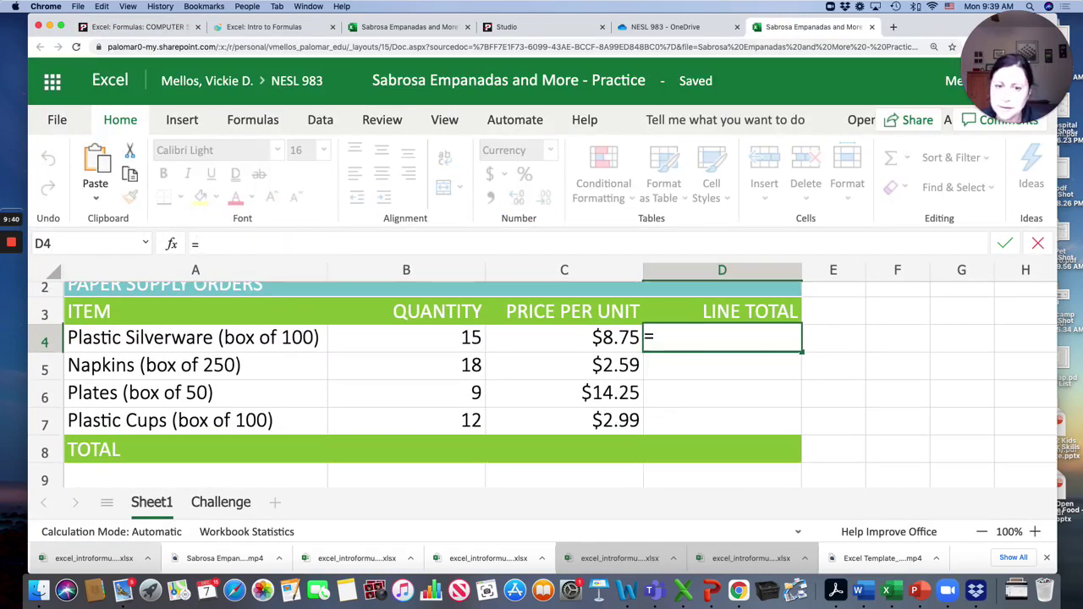
click(439, 347)
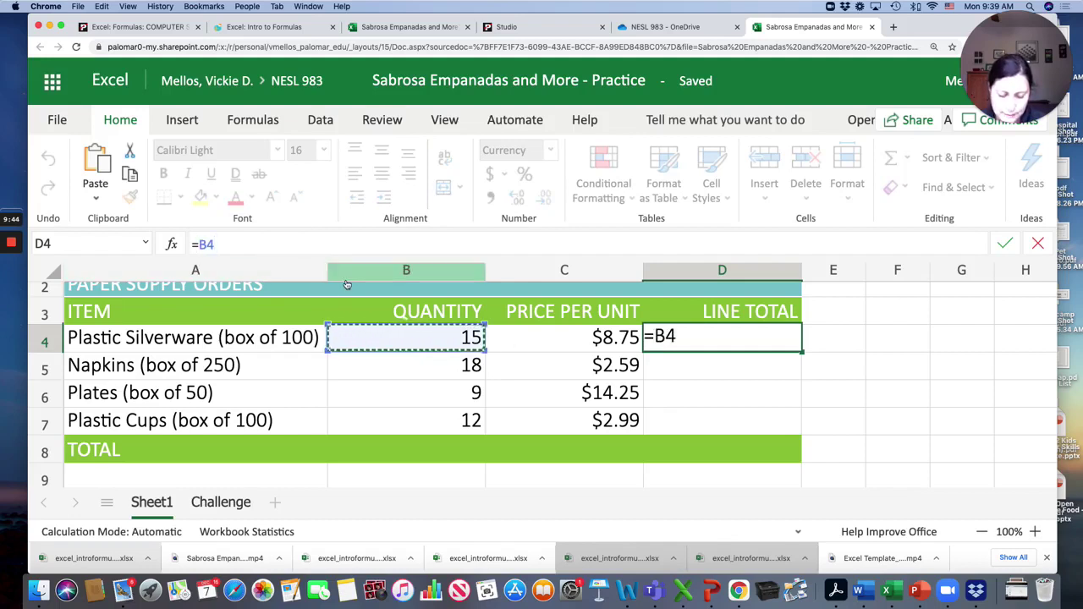
text(*)
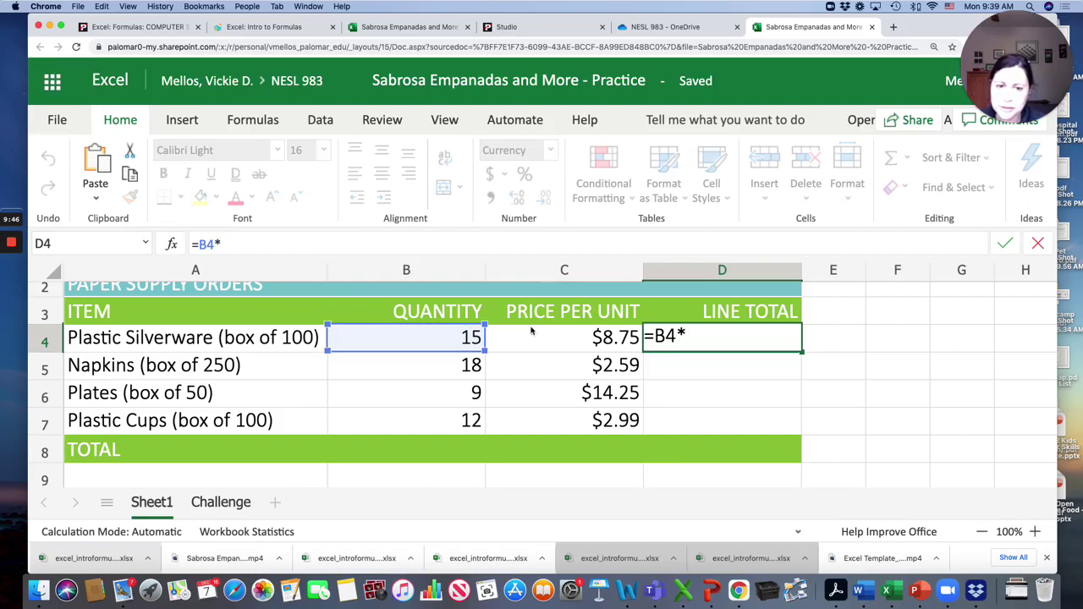
click(548, 339)
key(Return)
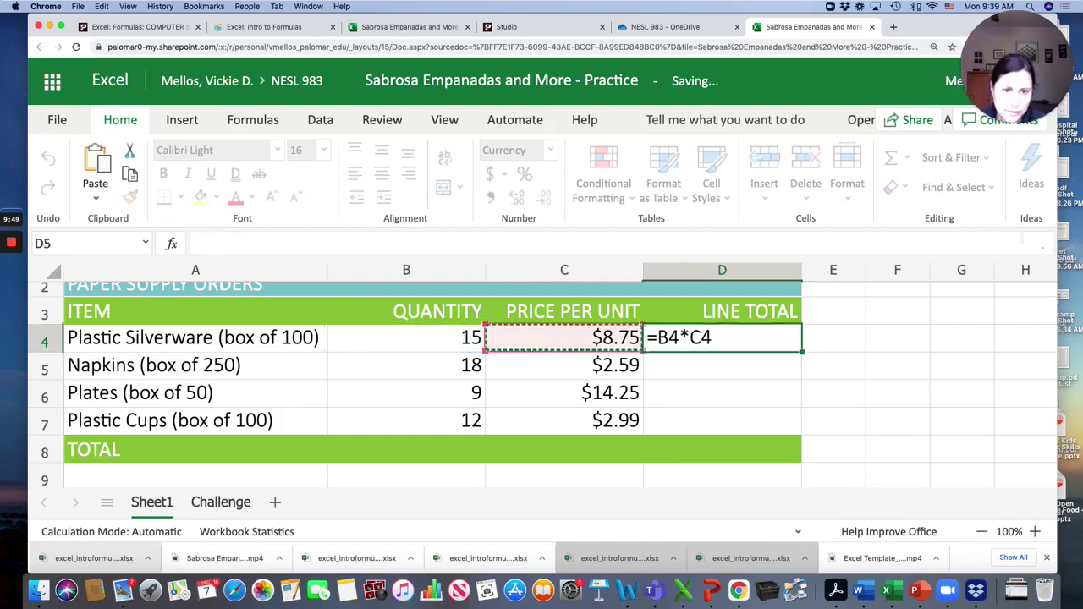
click(800, 347)
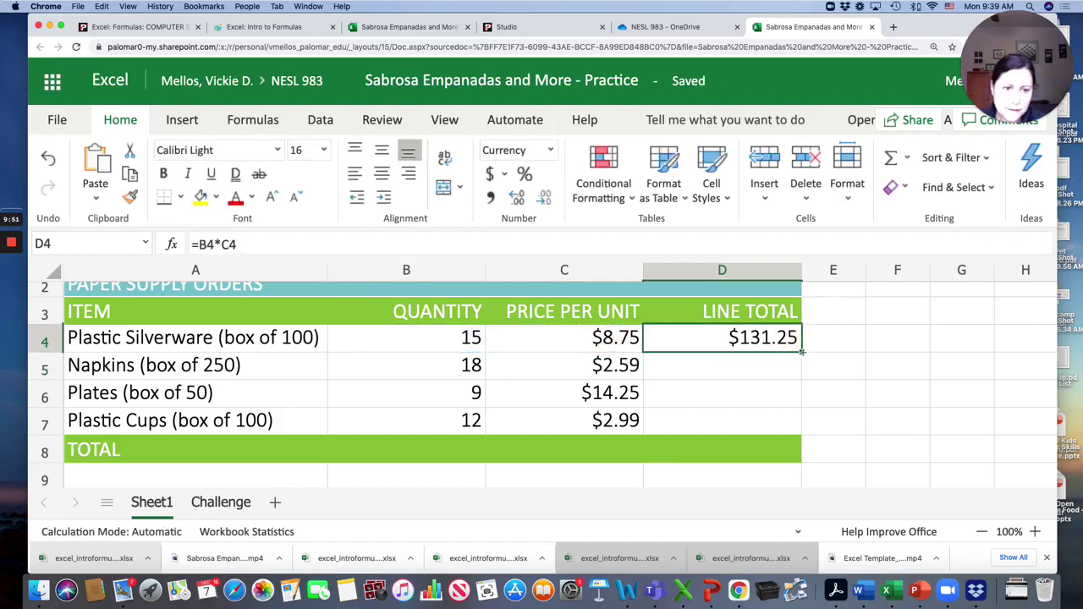
drag(801, 349, 800, 431)
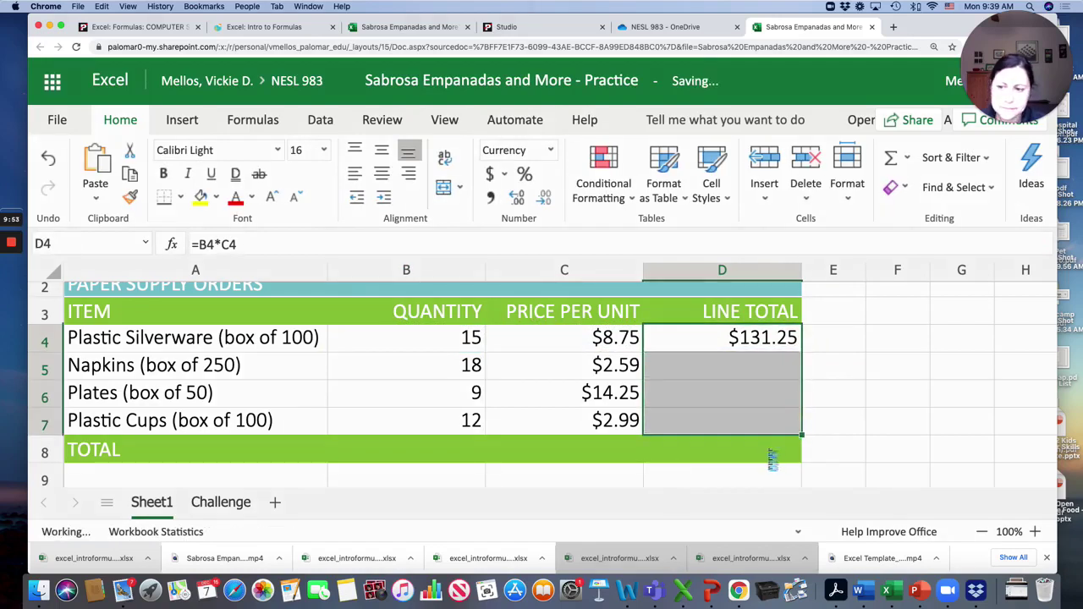
Enter the formula =D4+D5+D6+D7 in cell D8 to total the line totals, picking each cell on the sheet.
click(770, 456)
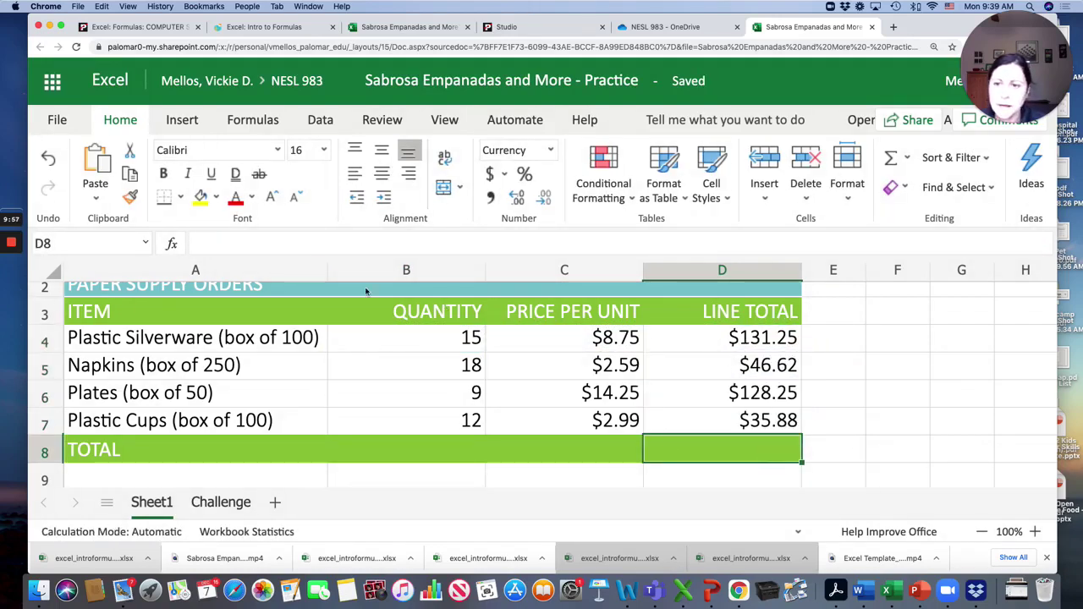
click(240, 244)
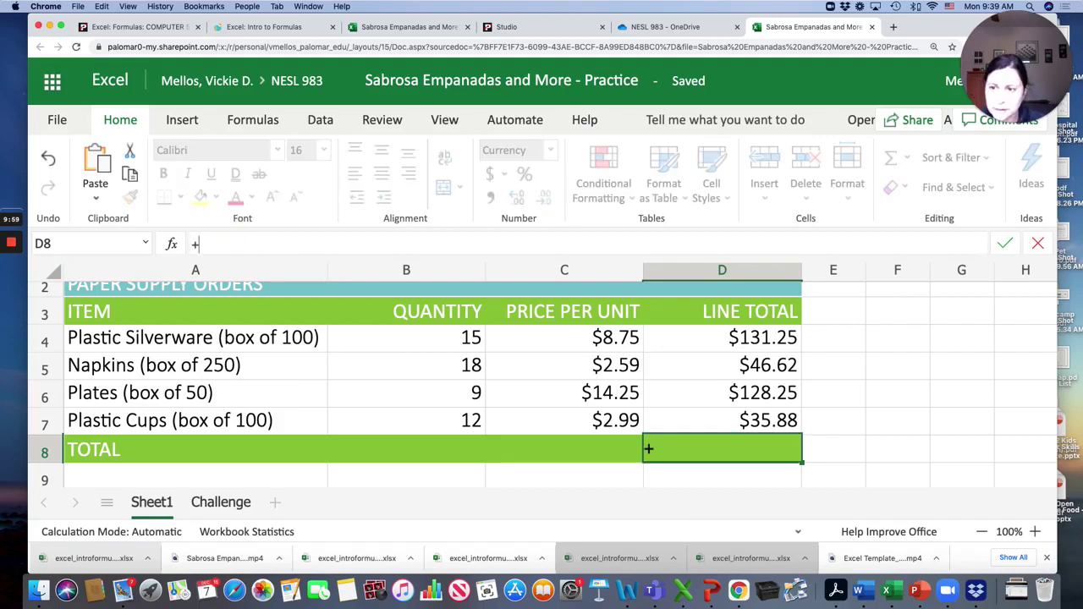
key(BackSpace)
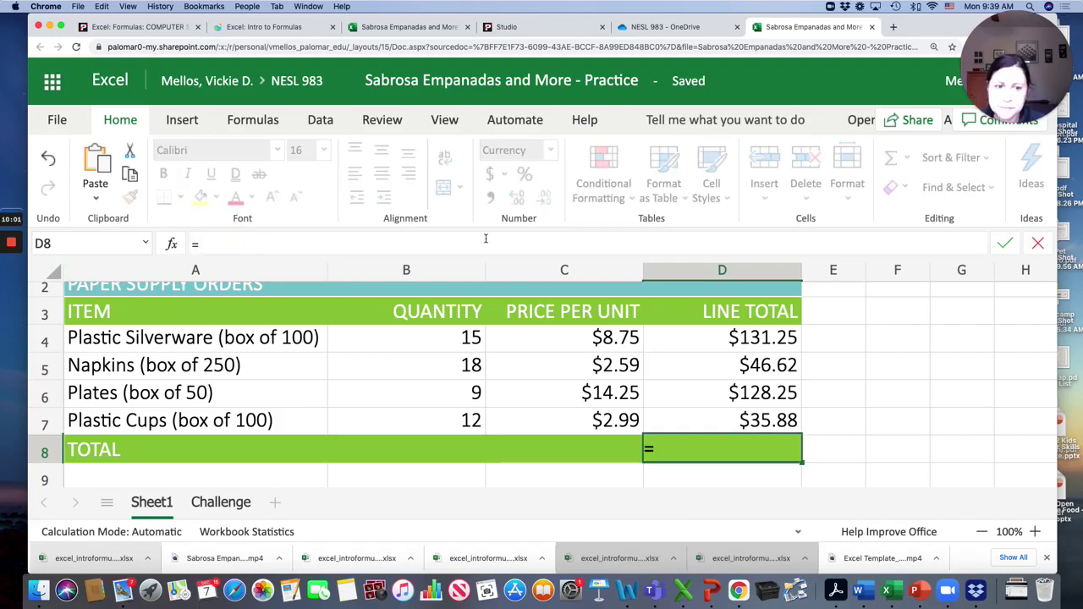
click(749, 336)
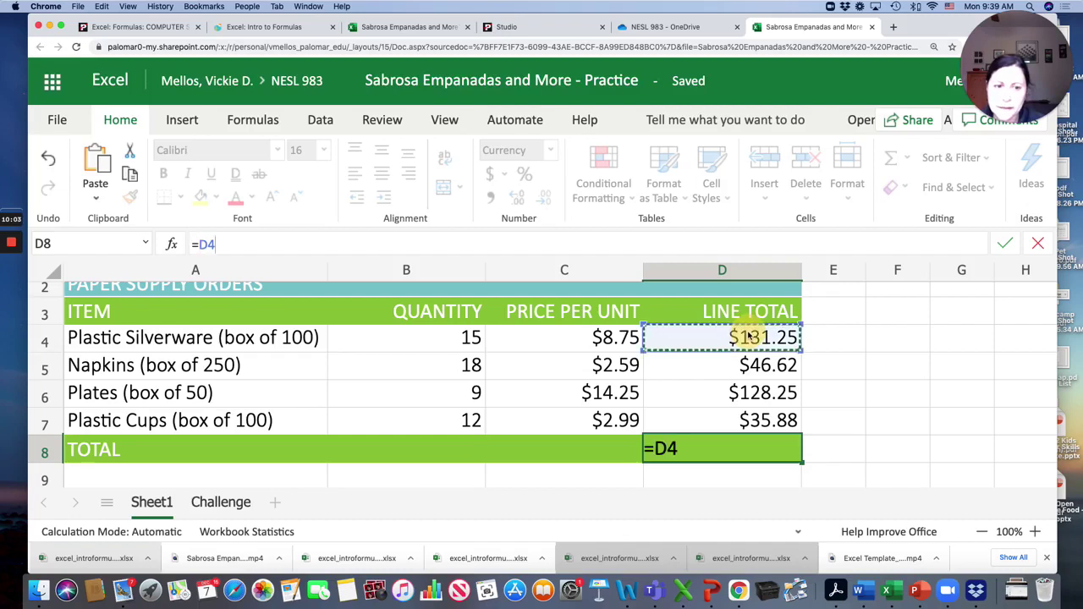
text(+)
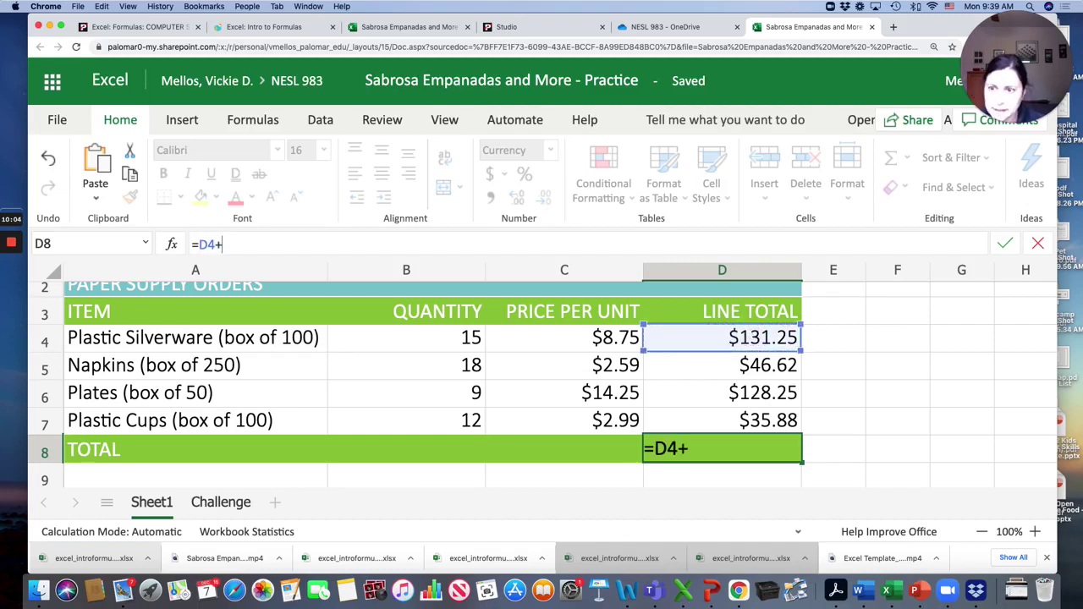
click(783, 366)
text(+)
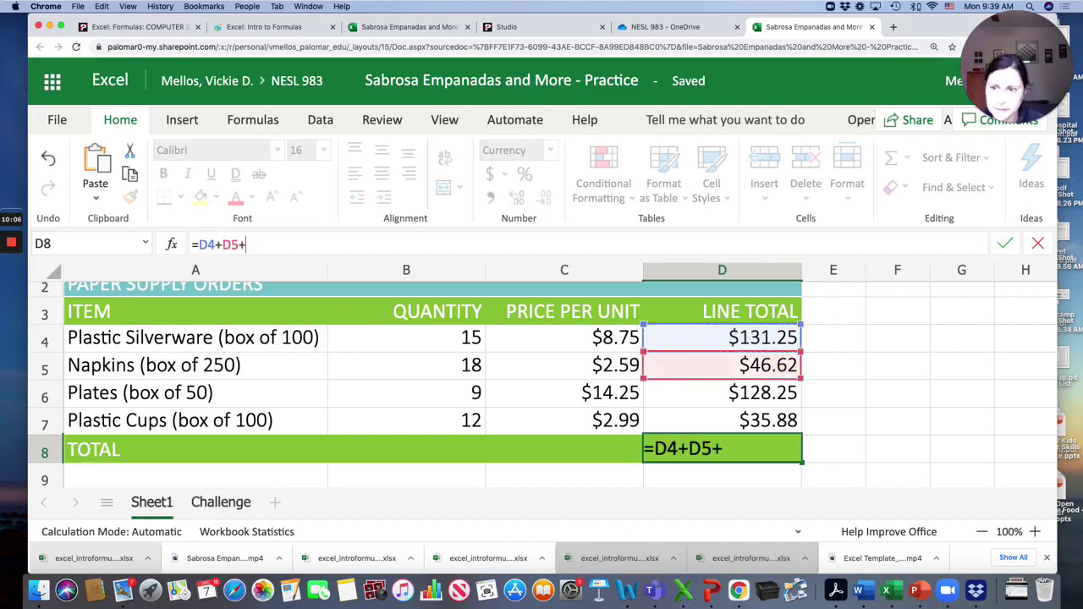
click(735, 393)
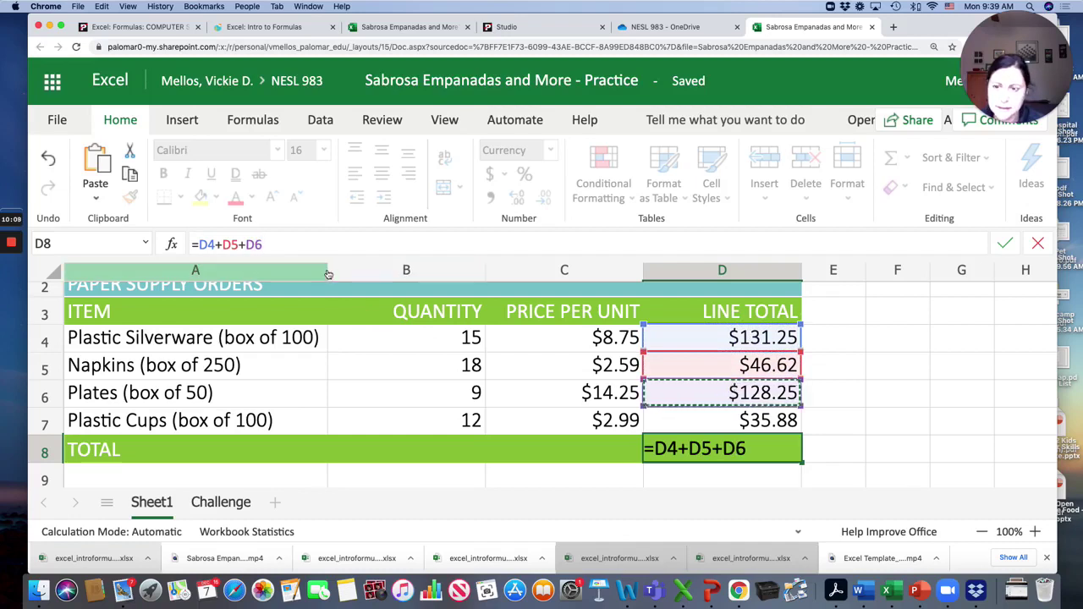
text(+)
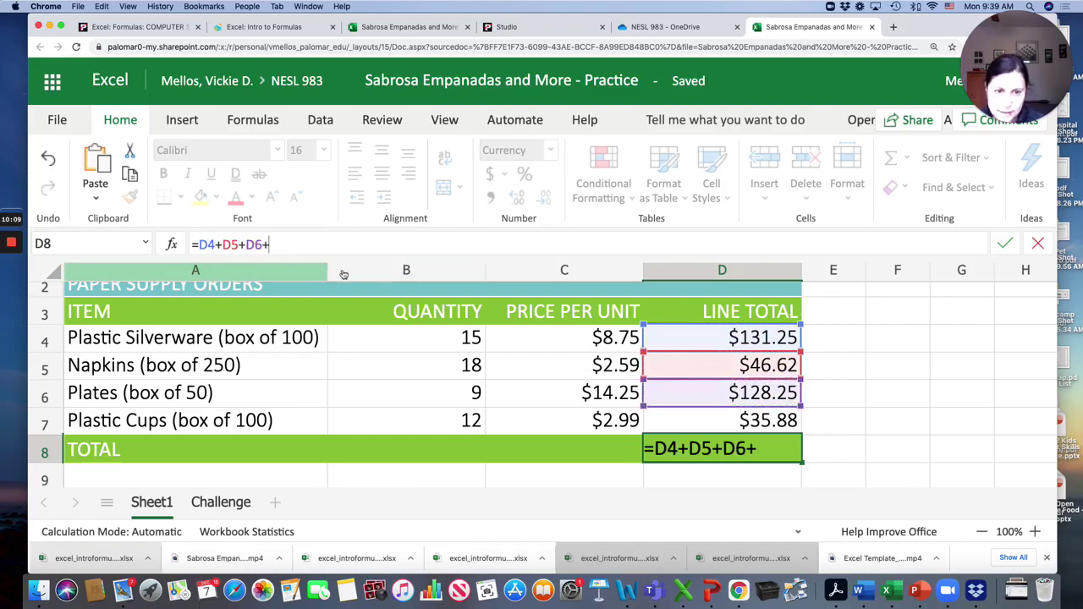
click(788, 420)
key(Return)
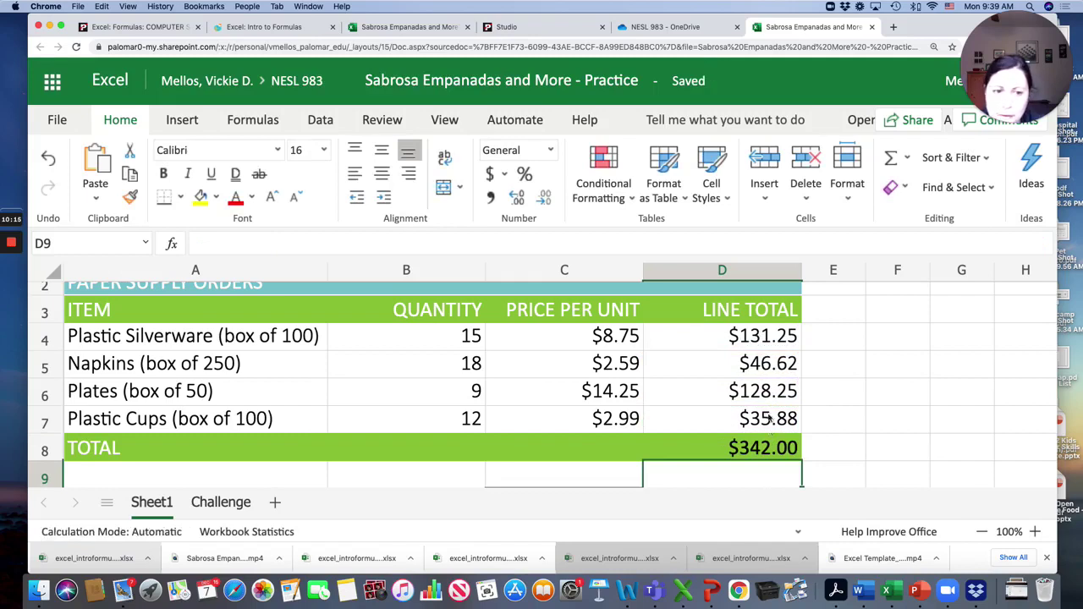
Enter the formula =D10+D11 in cell D12 to total the June and July budgets, picking both cells on the sheet.
scroll(772, 463, down, 3)
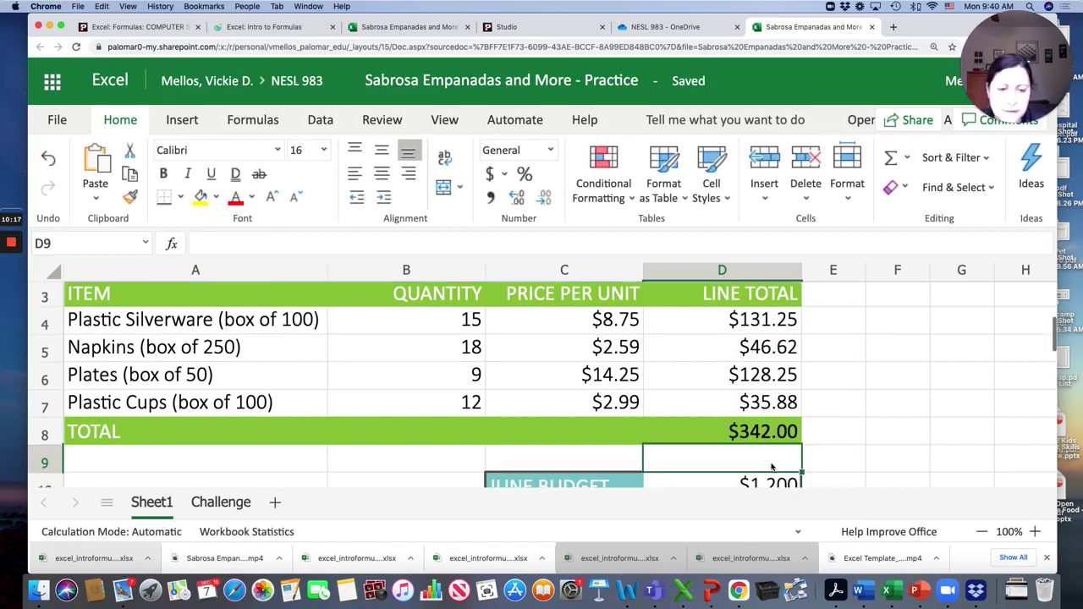
click(764, 411)
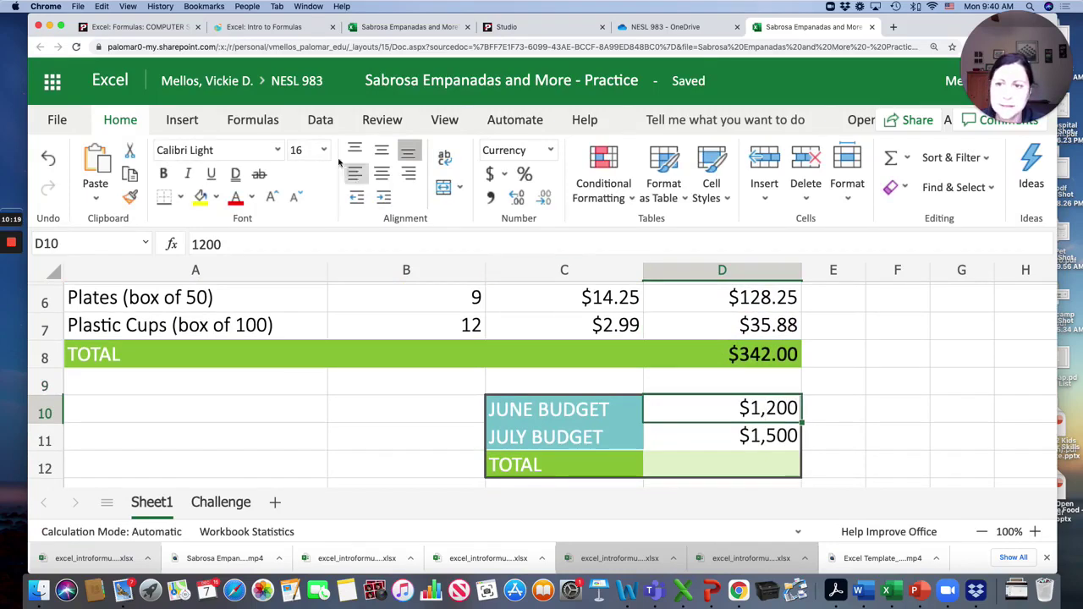
click(735, 461)
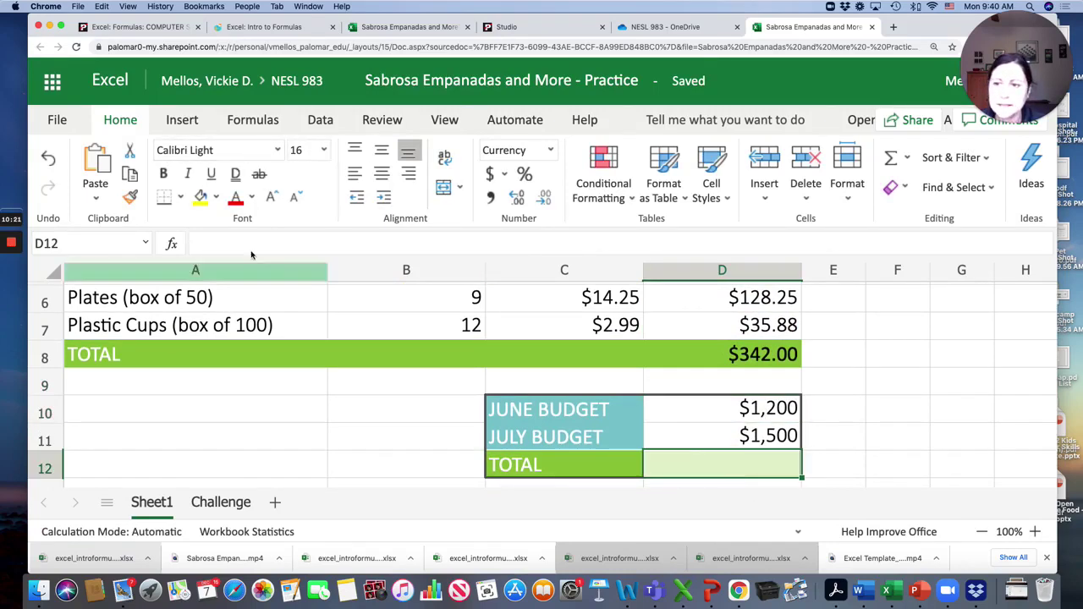
click(222, 242)
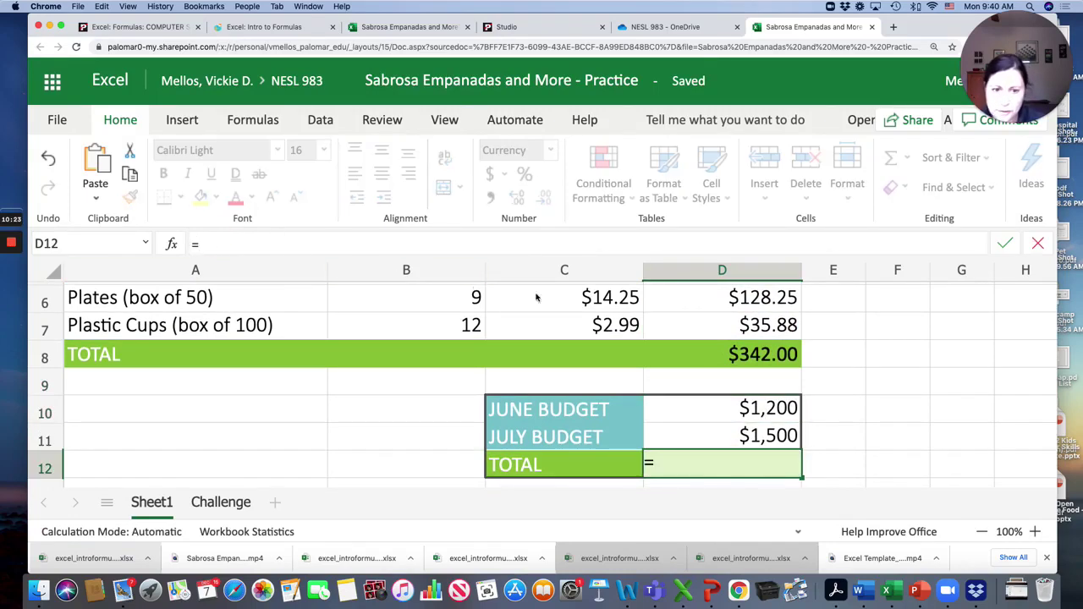
click(743, 402)
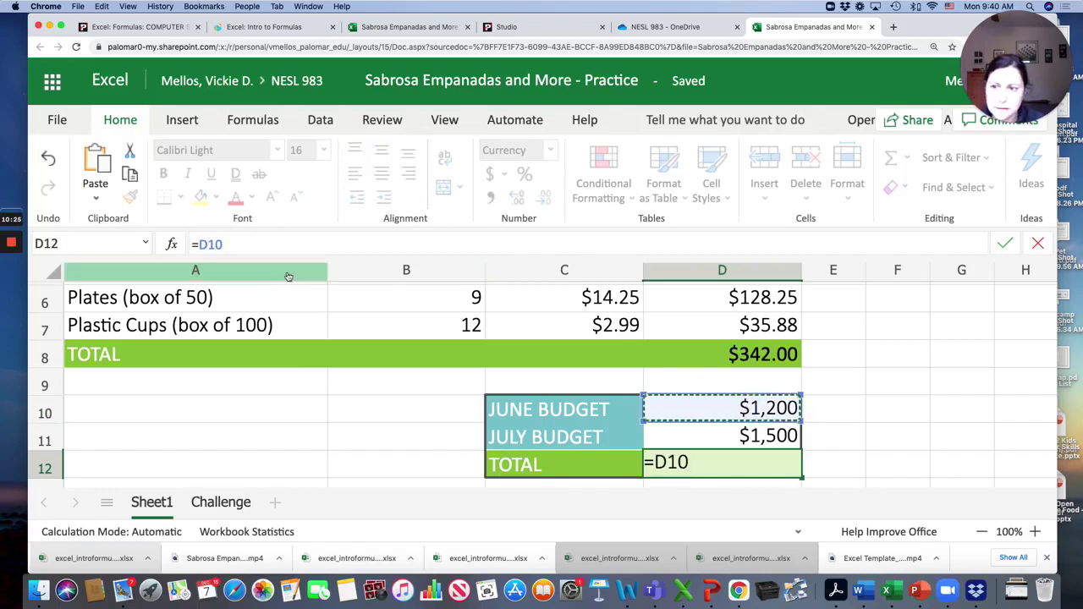
text(+)
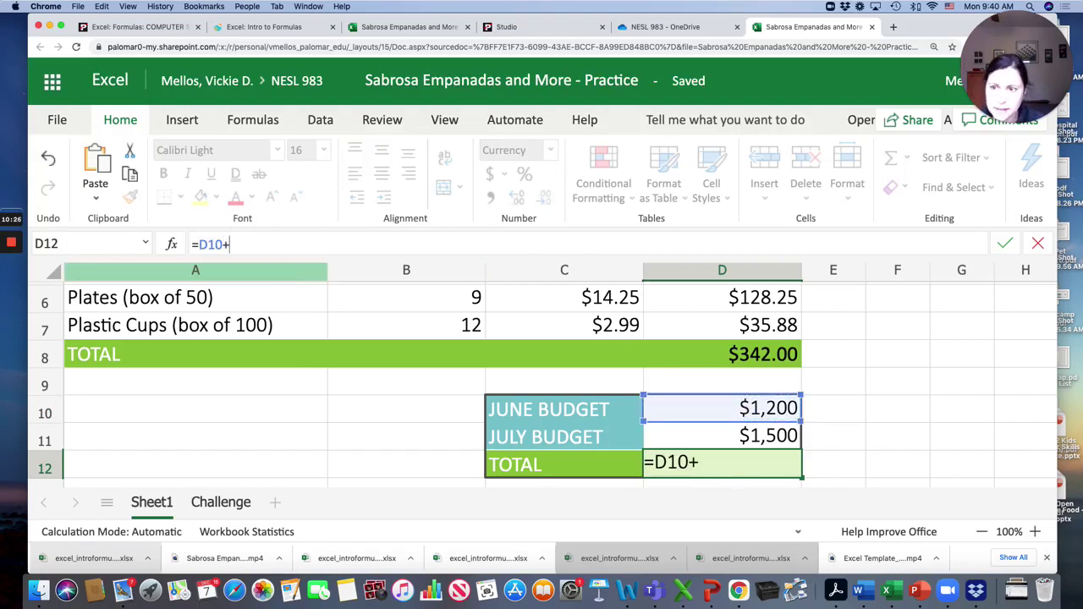
click(745, 437)
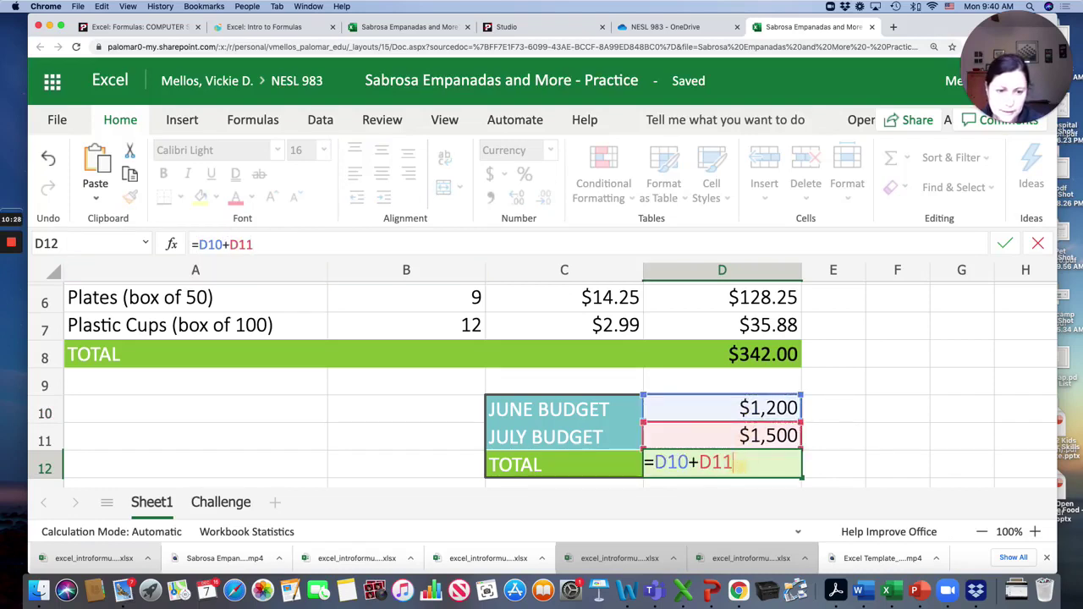
key(Return)
scroll(750, 466, down, 2)
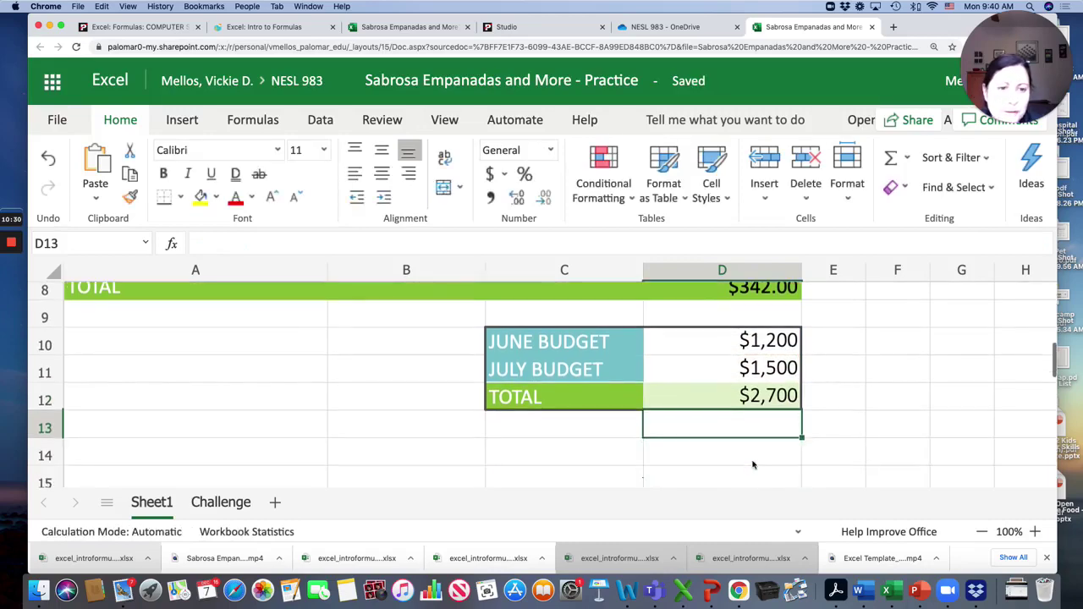
Look over the completed Sheet1, then return to the Excel: Formulas course page and review its practice instructions.
scroll(753, 464, up, 5)
scroll(753, 464, up, 2)
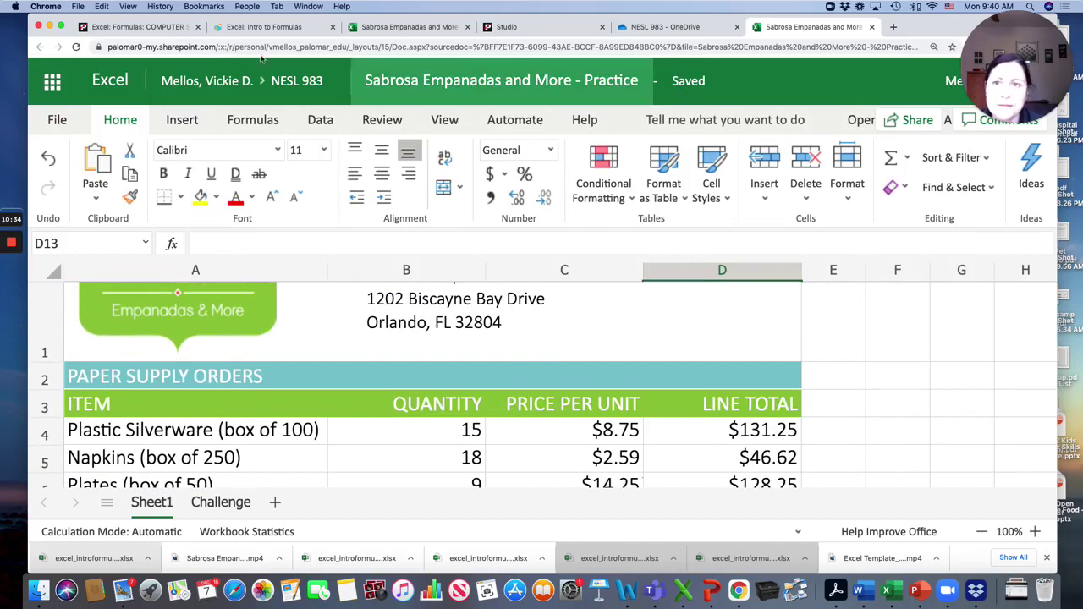
click(132, 30)
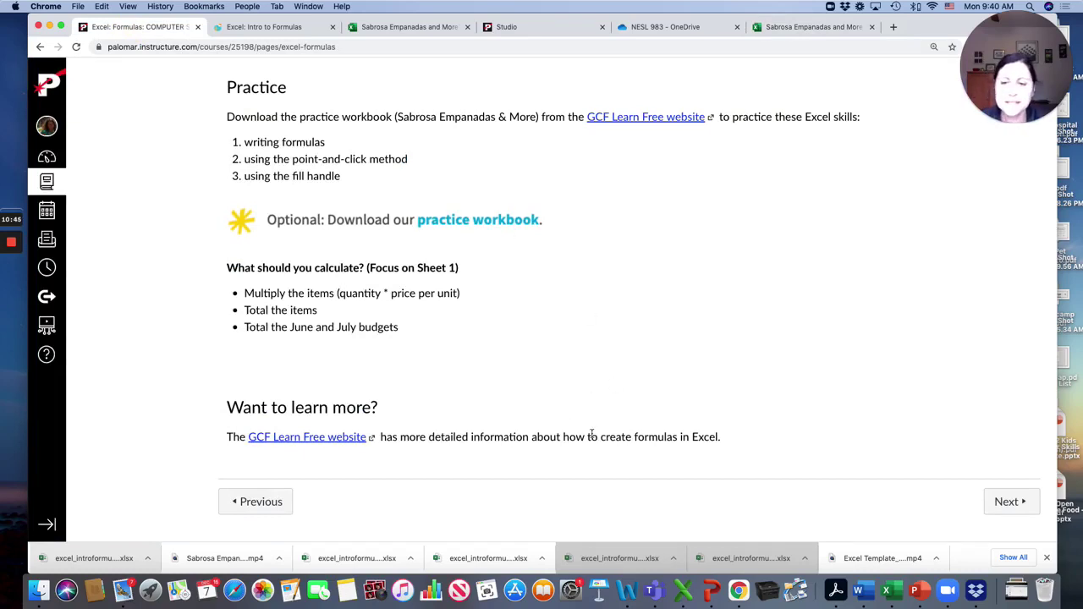
scroll(592, 434, up, 1)
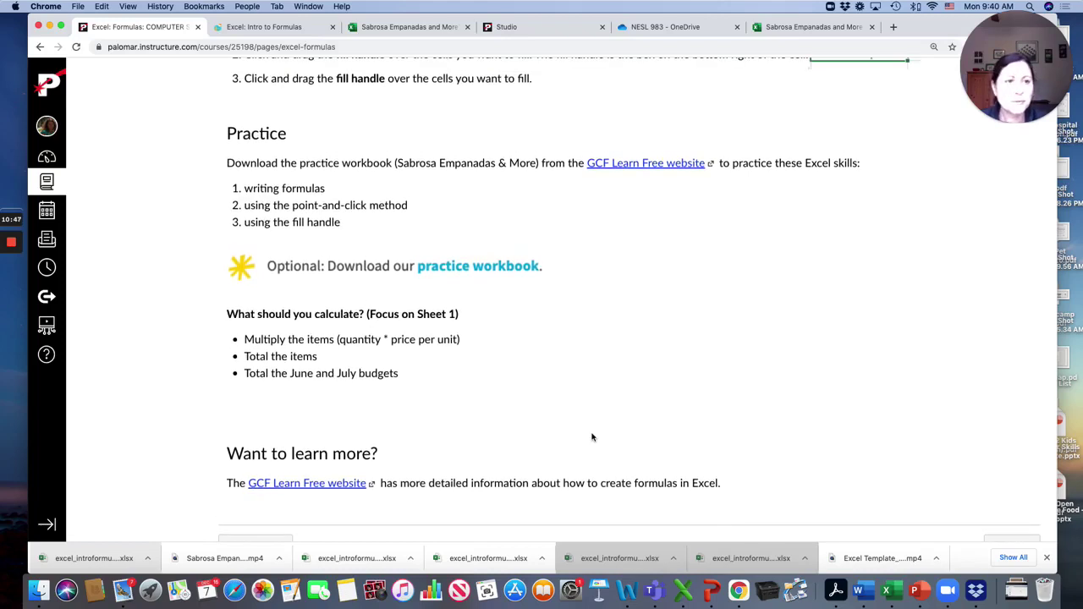